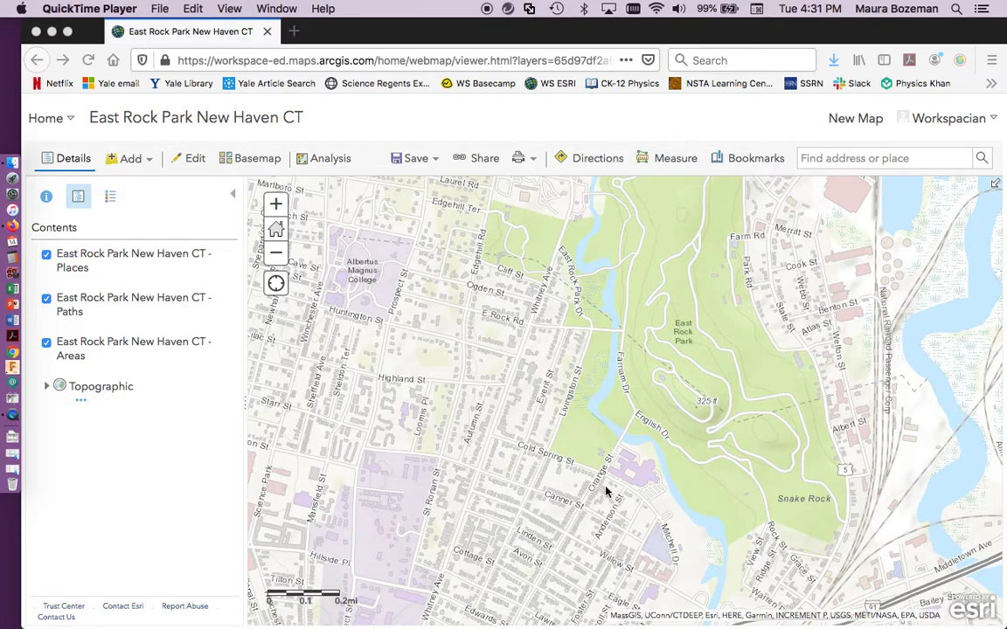
# Rename the "East Rock Park New Haven CT - Places" layer to "Places".
pyautogui.hscroll(2, 605, 492)
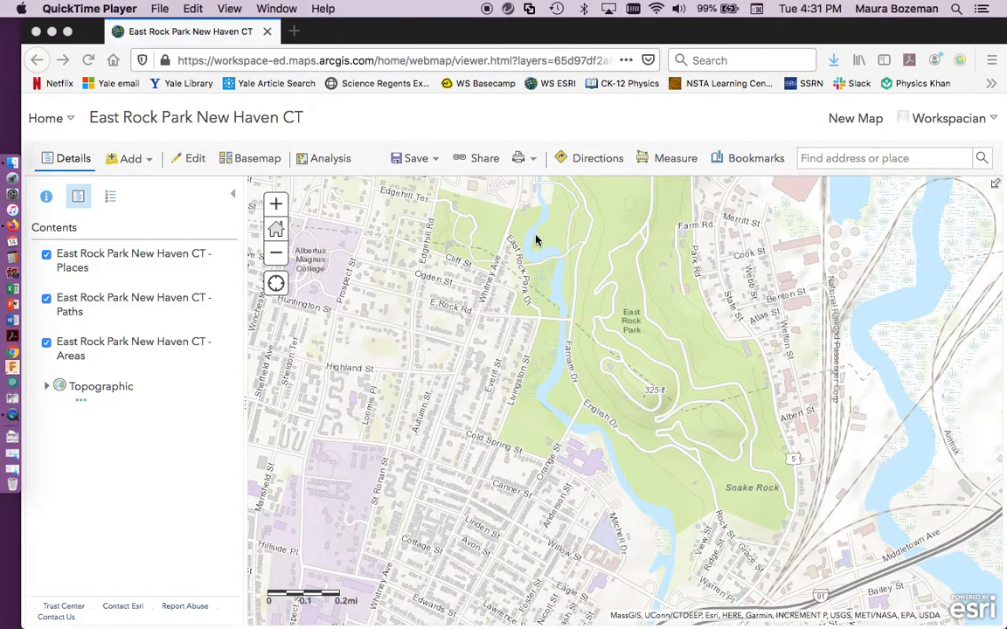
pyautogui.click(124, 253)
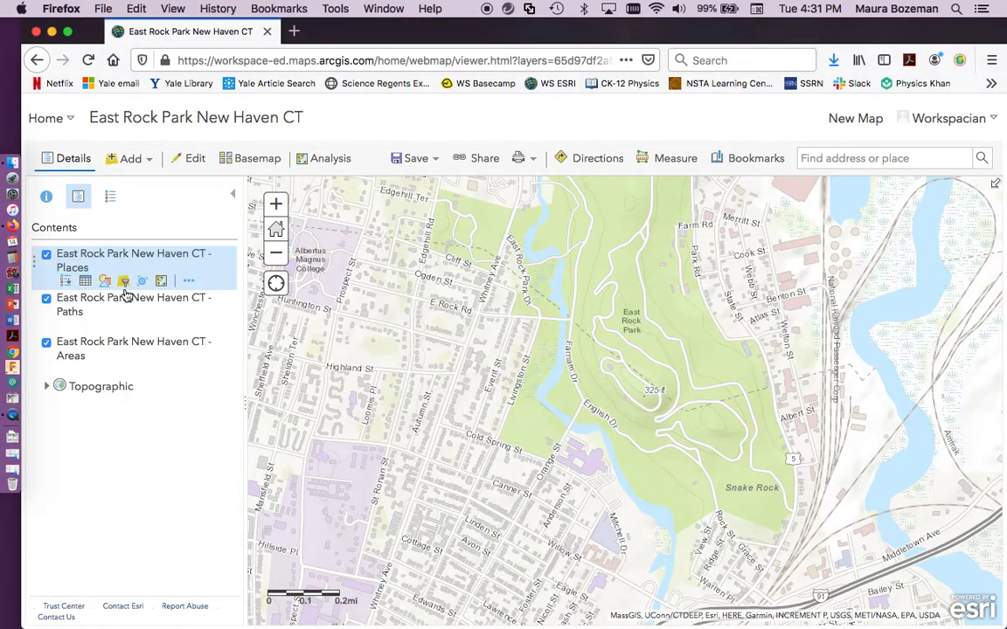
pyautogui.moveTo(130, 307)
pyautogui.click(189, 282)
pyautogui.click(236, 358)
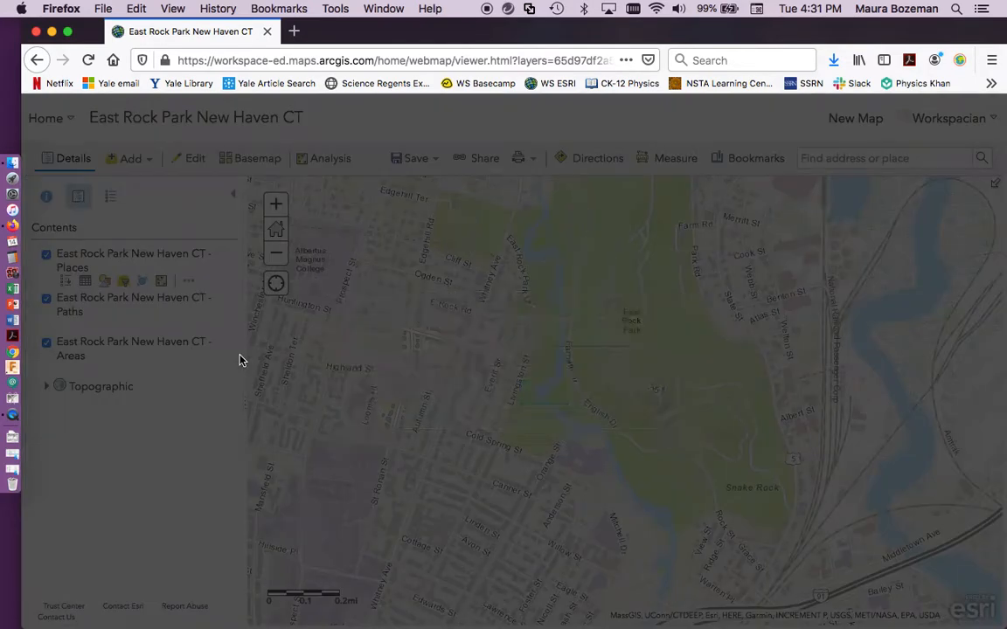
pyautogui.moveTo(594, 358); pyautogui.dragTo(413, 357)
pyautogui.press('BackSpace')
pyautogui.click(542, 391)
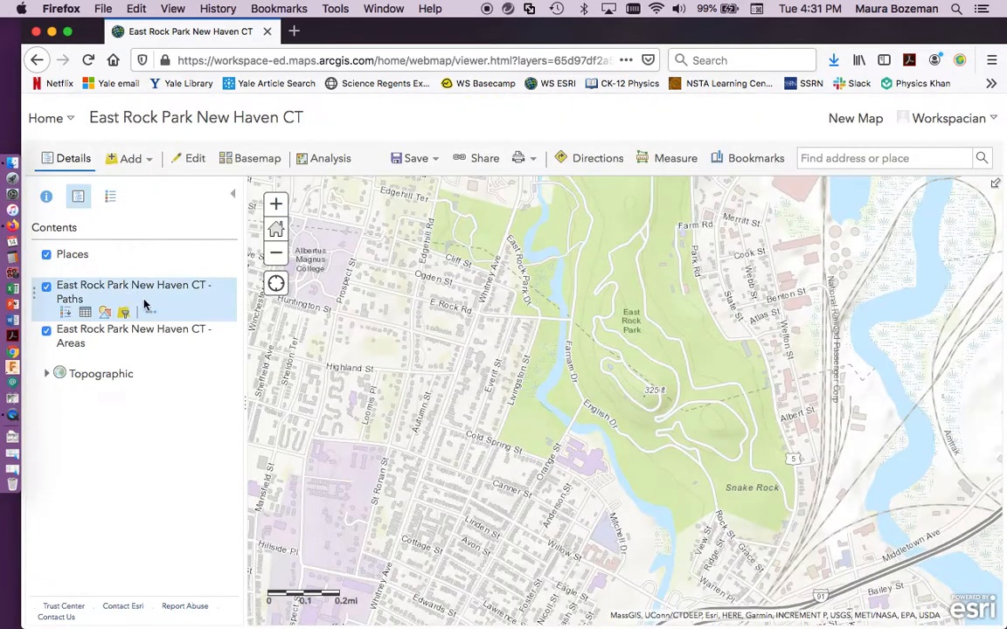
# Rename the "East Rock Park New Haven CT - Paths" layer to "Paths".
pyautogui.click(171, 316)
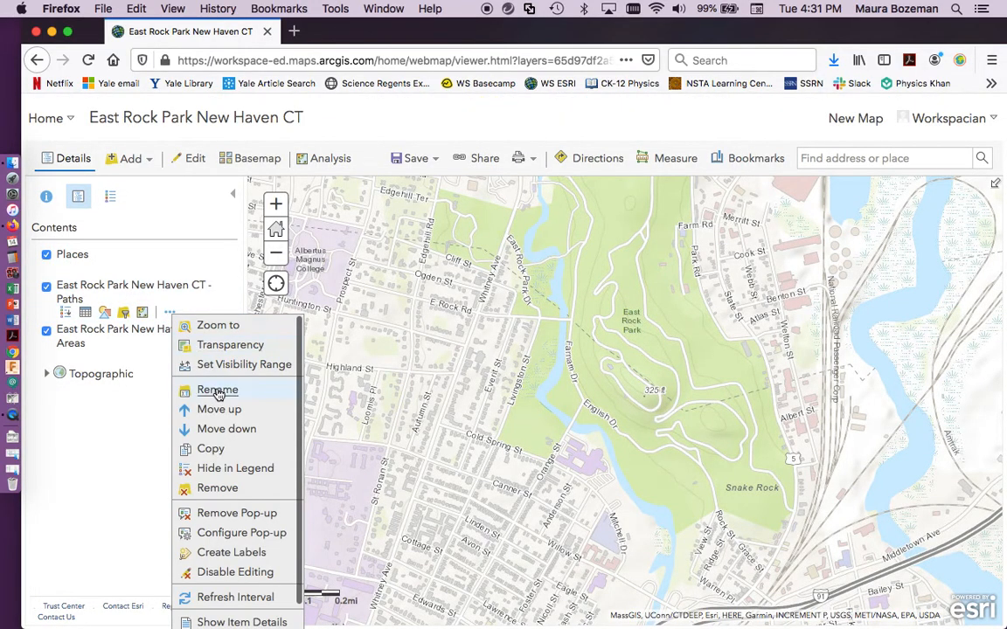
pyautogui.click(207, 389)
pyautogui.moveTo(594, 358); pyautogui.dragTo(436, 357)
pyautogui.press('BackSpace')
pyautogui.click(533, 395)
# Rename the "East Rock Park New Haven CT - Areas" layer to "Areas".
pyautogui.click(171, 347)
pyautogui.click(206, 420)
pyautogui.moveTo(594, 357); pyautogui.dragTo(422, 353)
pyautogui.press('BackSpace')
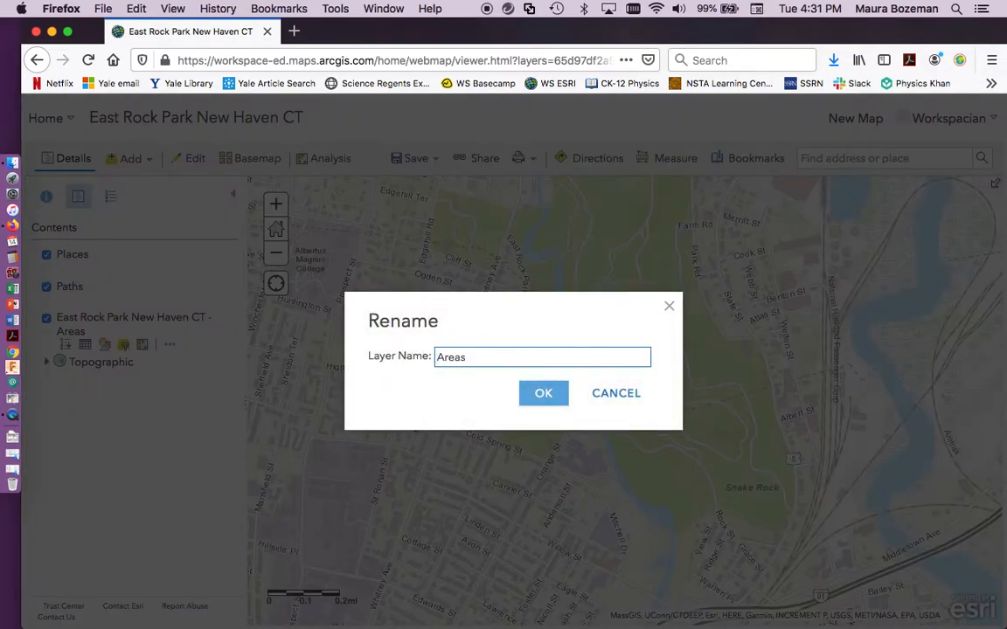
pyautogui.click(552, 400)
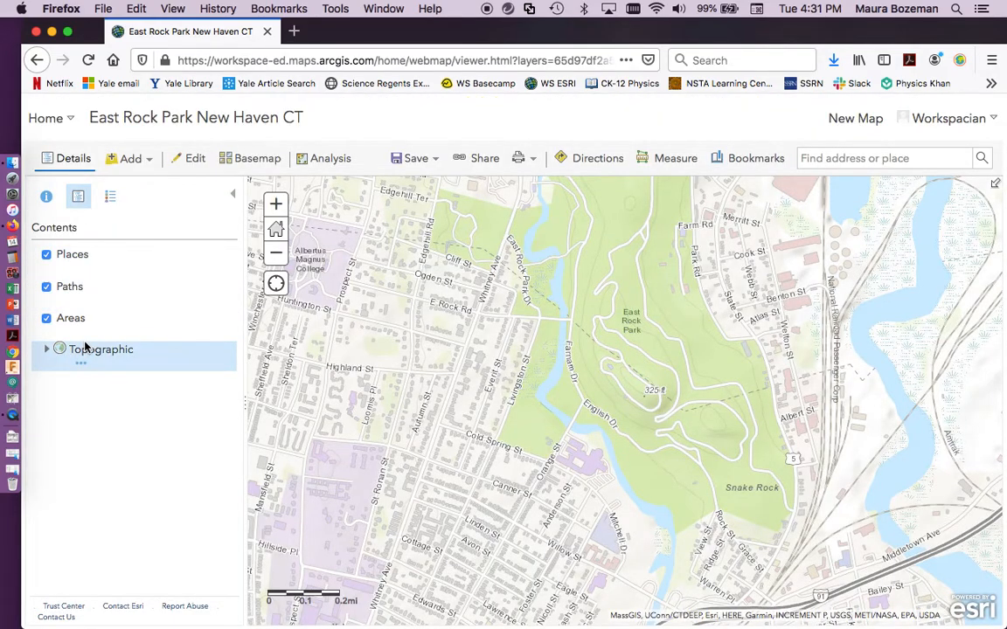
# Save the map with the title "East Rock Park New Haven CT" and the tag "East Rock".
pyautogui.moveTo(79, 262)
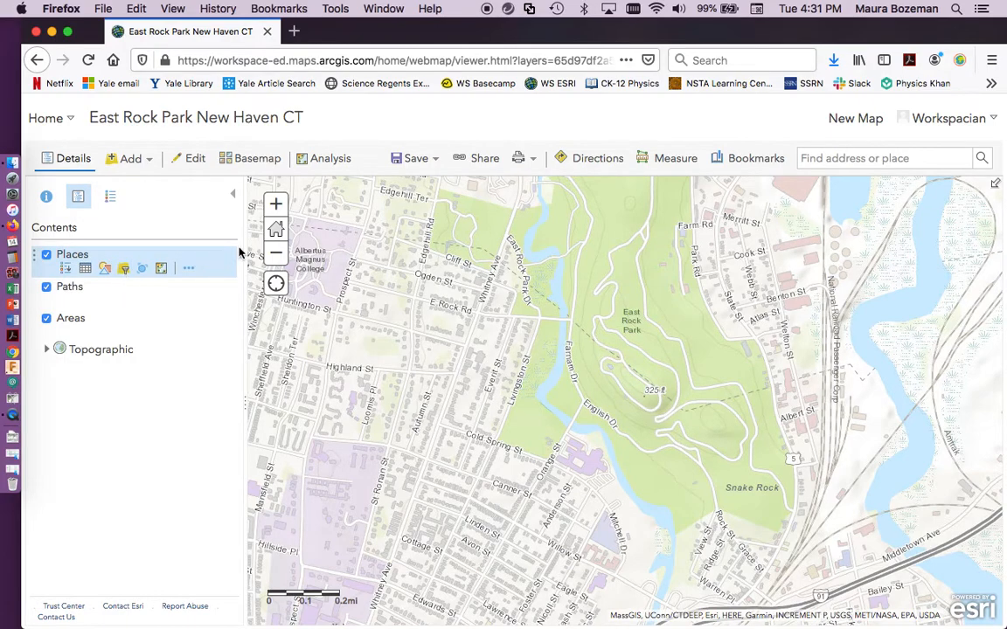
pyautogui.click(411, 158)
pyautogui.click(411, 189)
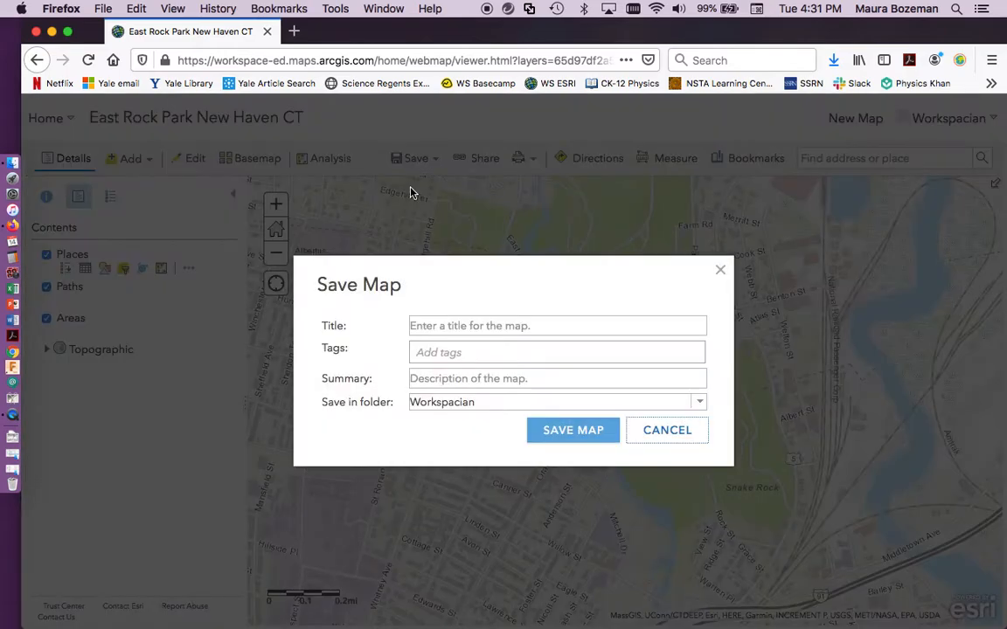
pyautogui.click(446, 332)
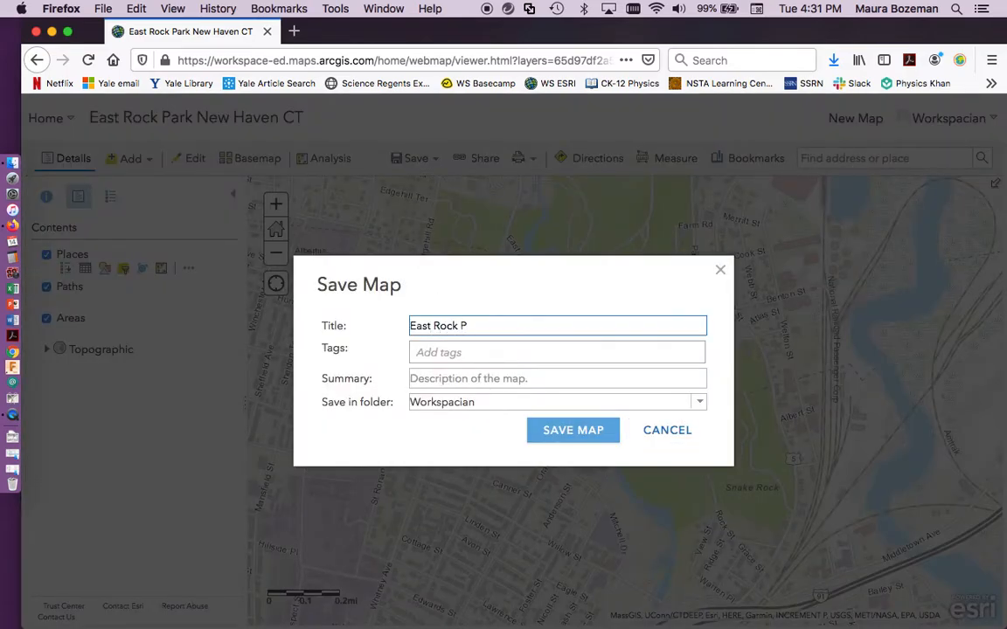
pyautogui.write('East Rock Park New Haven CT')
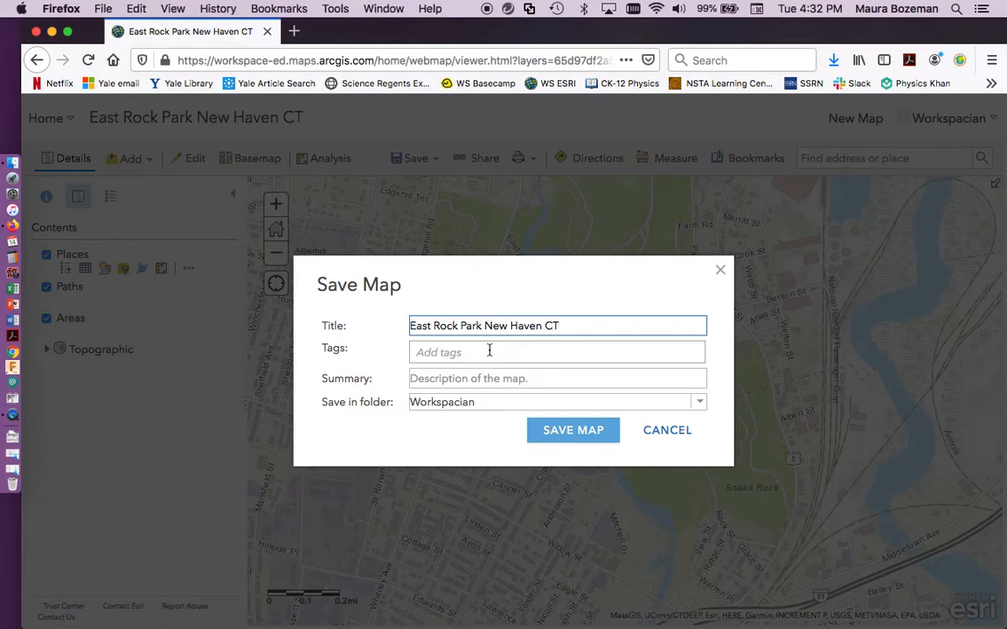
pyautogui.click(489, 350)
pyautogui.write('Es')
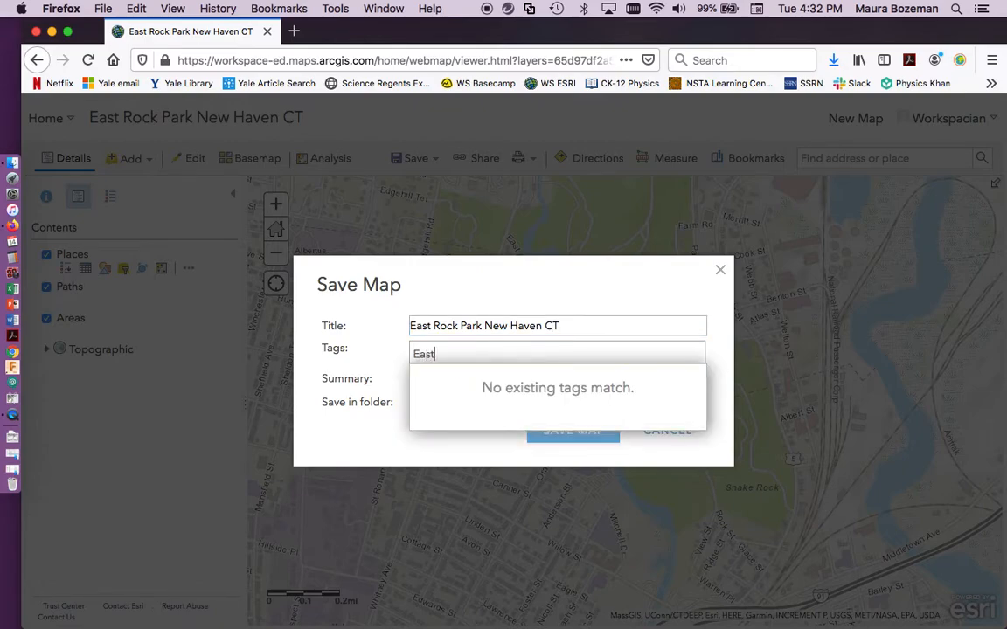
pyautogui.write('st Rock')
pyautogui.press('Return')
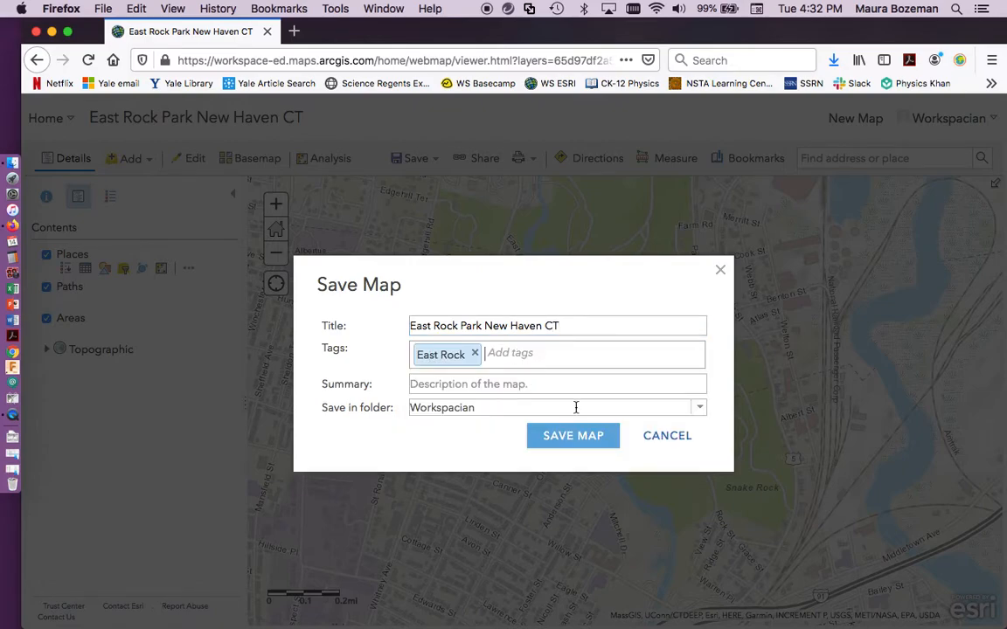
pyautogui.click(573, 434)
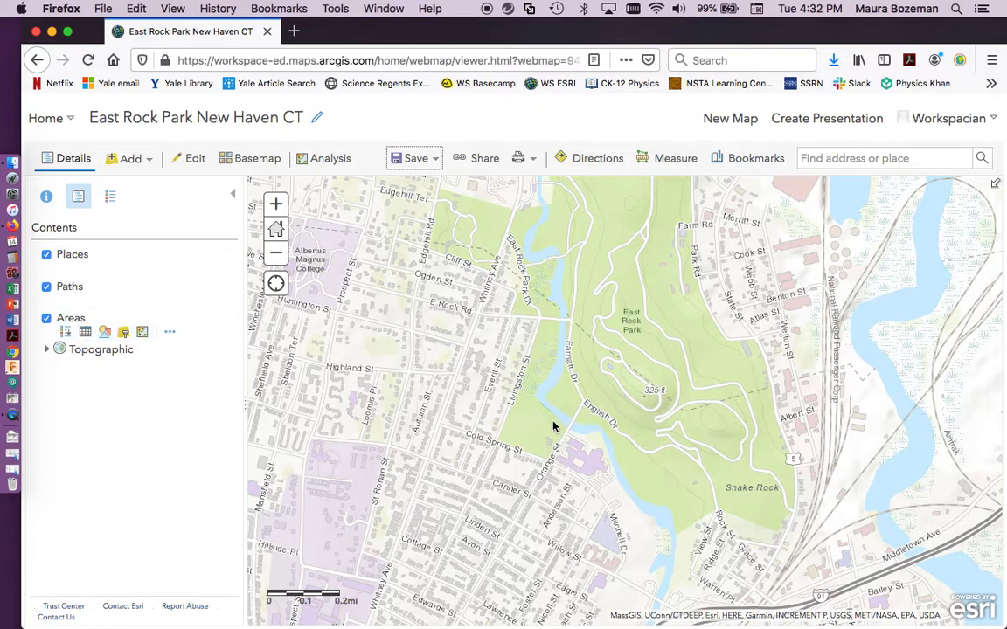
# Try the Dark Gray Canvas basemap and switch the map to the National Geographic basemap.
pyautogui.click(251, 158)
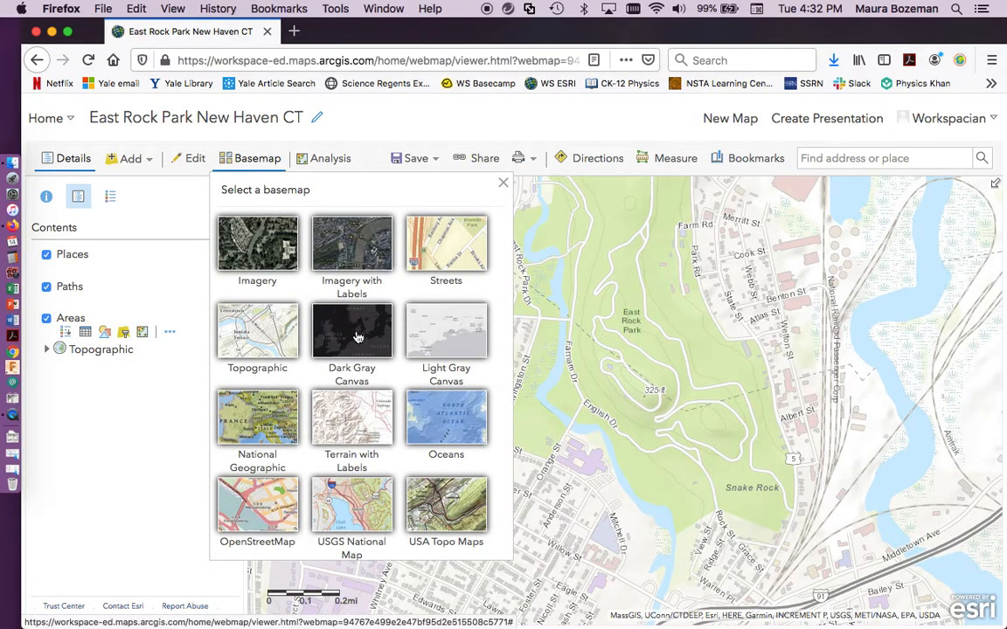
pyautogui.click(354, 339)
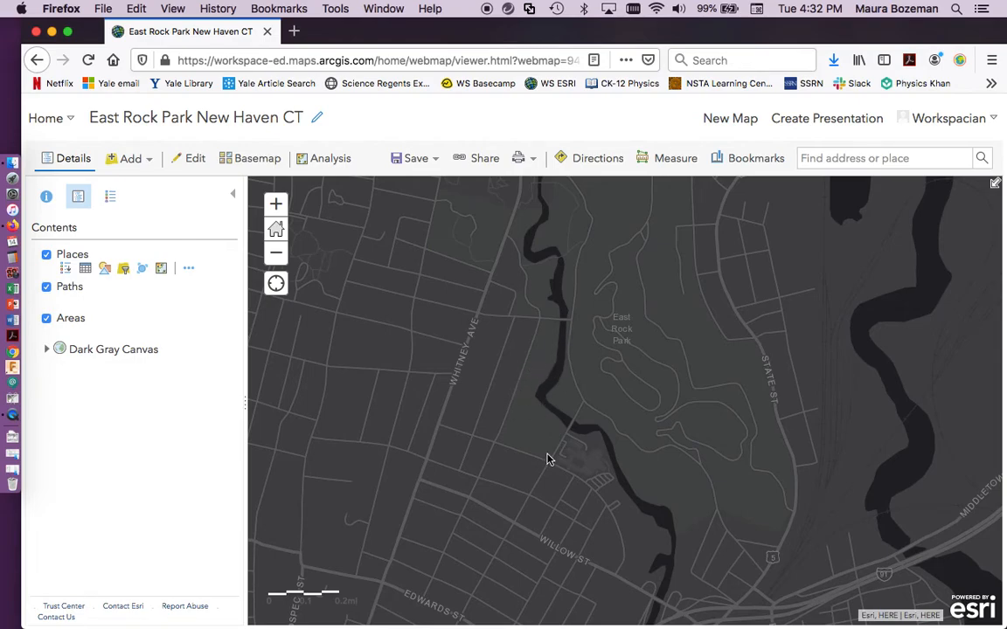
pyautogui.click(253, 158)
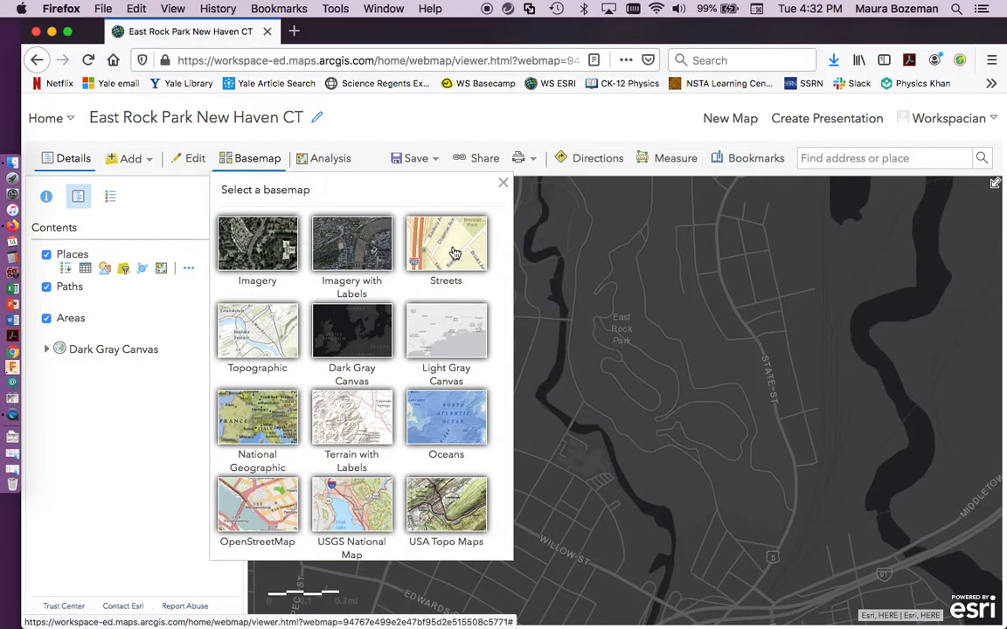
pyautogui.click(270, 414)
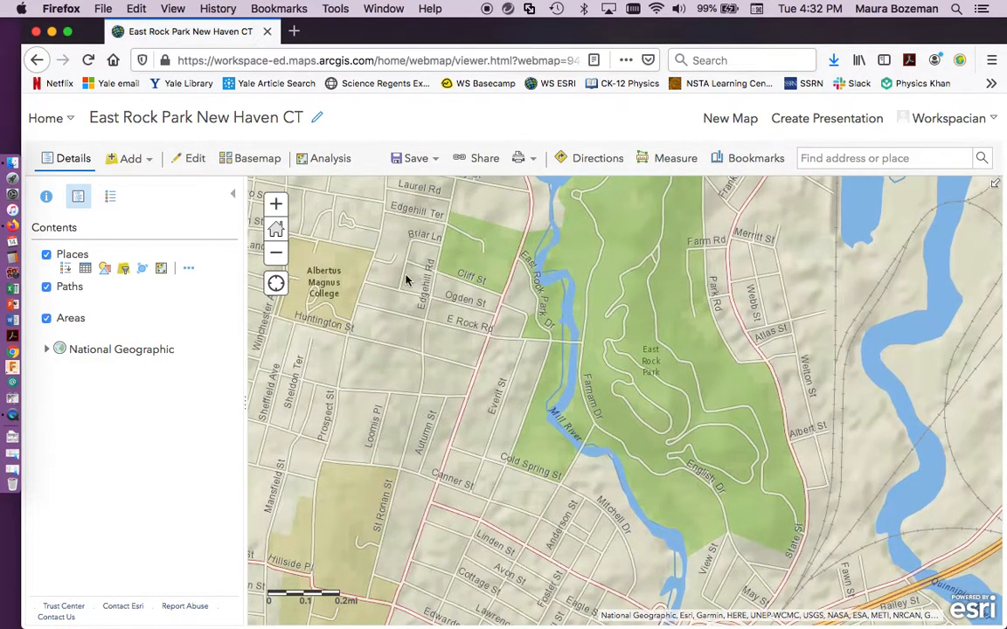
# Style the Places layer by the Type of Amenity attribute.
pyautogui.click(191, 271)
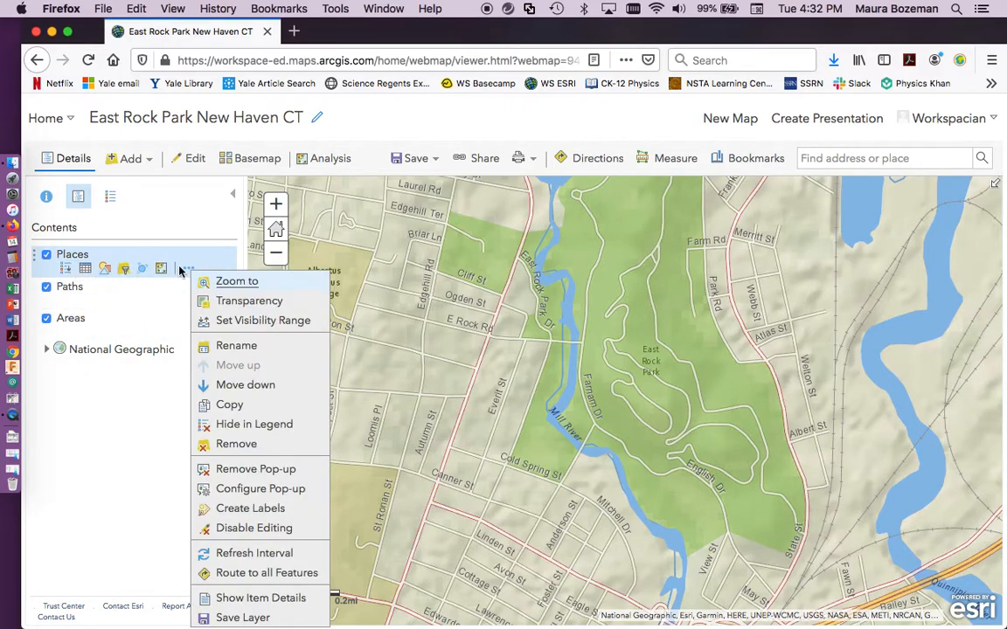
pyautogui.click(105, 270)
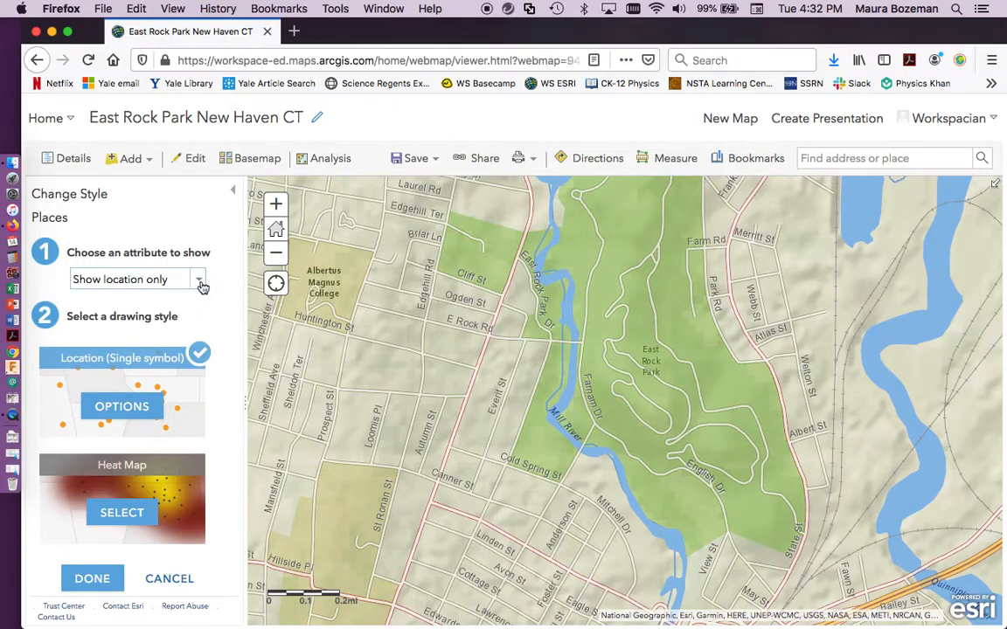
pyautogui.click(200, 281)
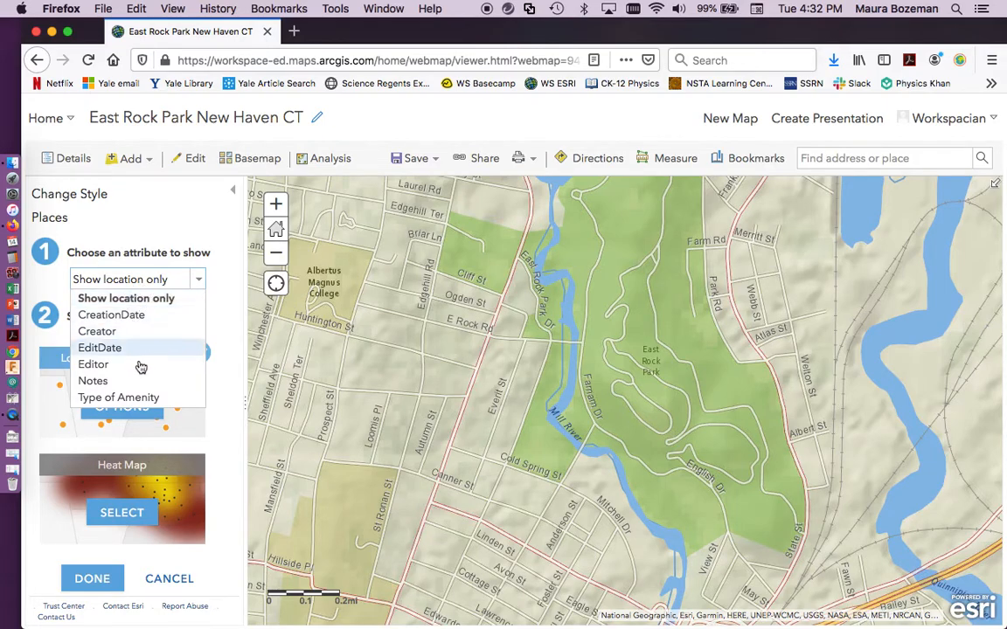
pyautogui.click(137, 400)
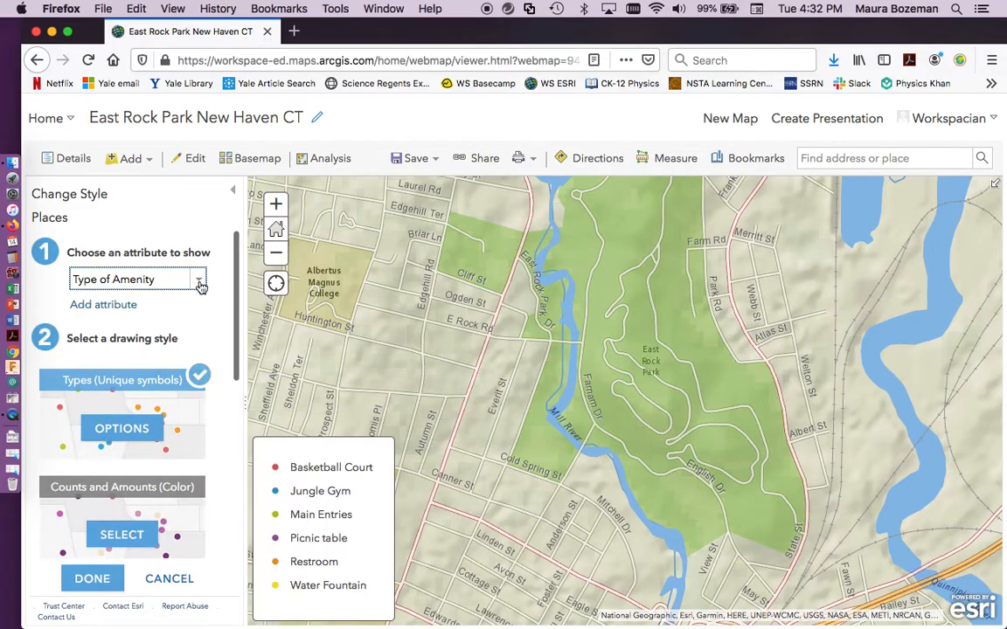
# In the unique symbols options, change the Basketball Court symbol to the black soccer ball from the Points of Interest category.
pyautogui.scroll(-1, 210, 335)
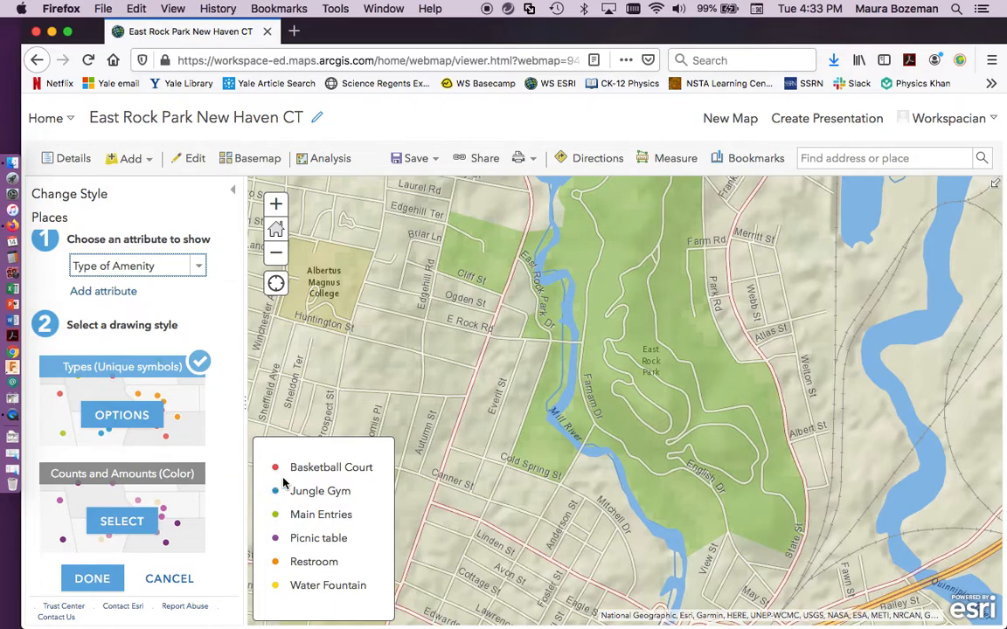
pyautogui.click(115, 415)
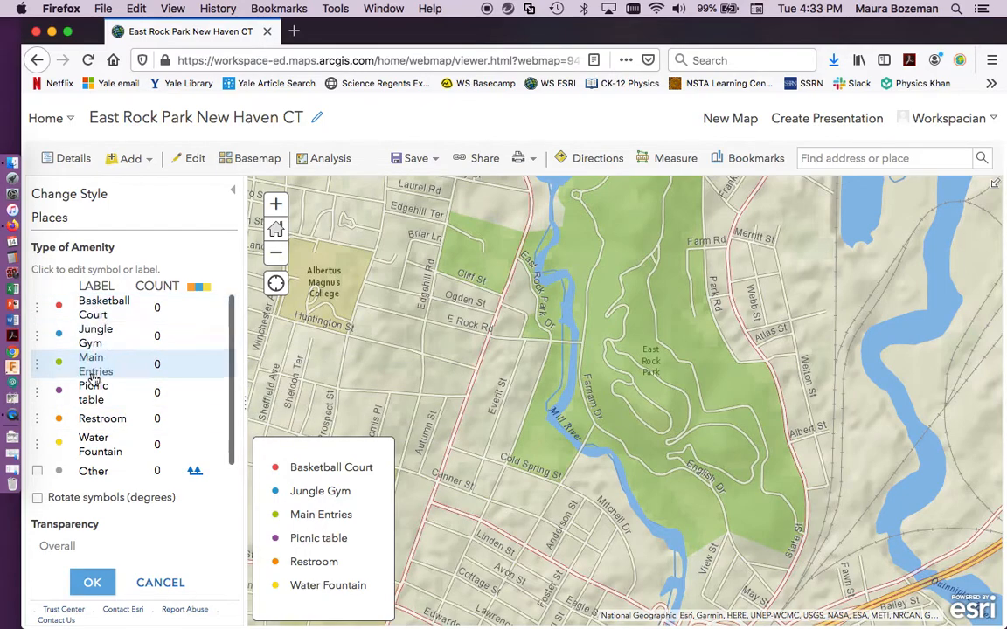
pyautogui.scroll(-1, 93, 382)
pyautogui.scroll(1, 155, 333)
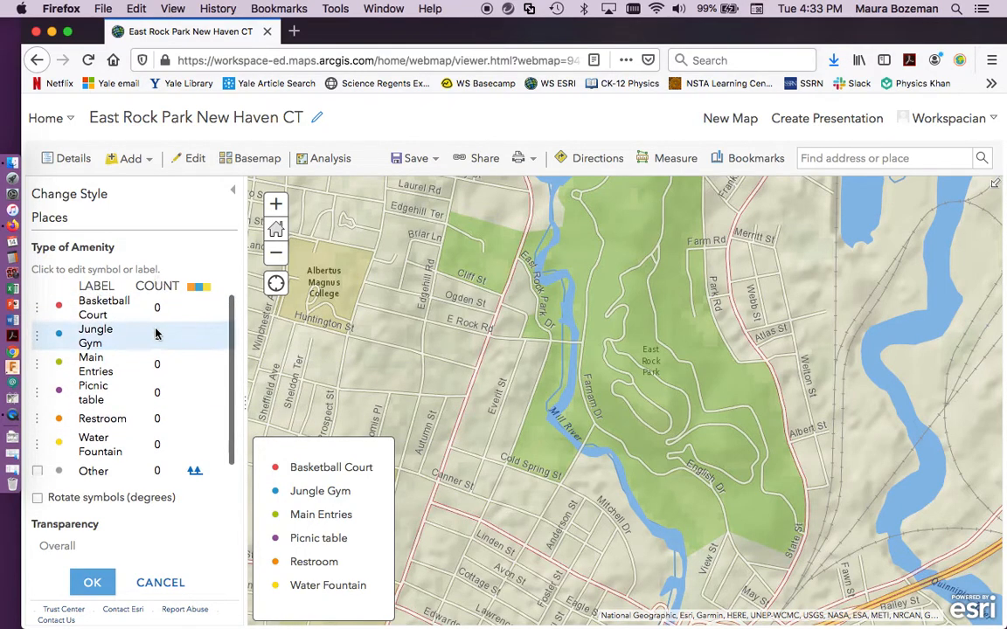
pyautogui.click(60, 308)
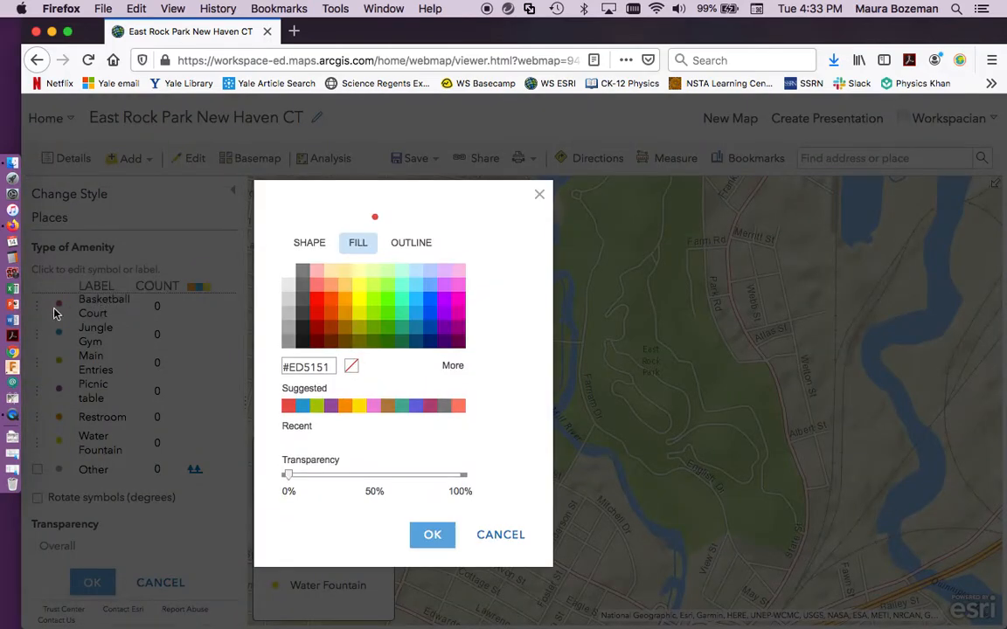
pyautogui.click(310, 245)
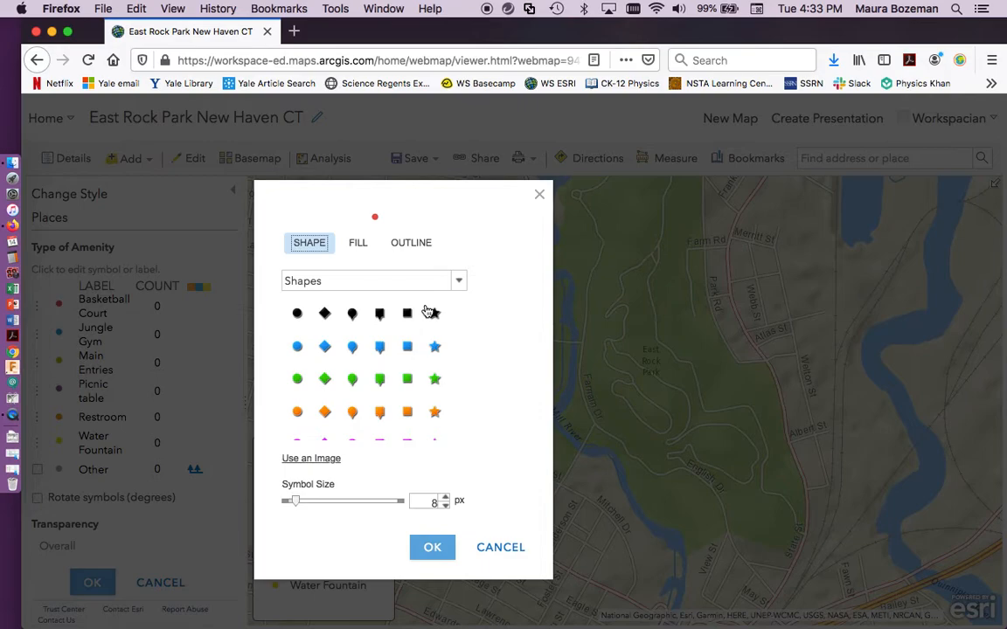
pyautogui.click(459, 281)
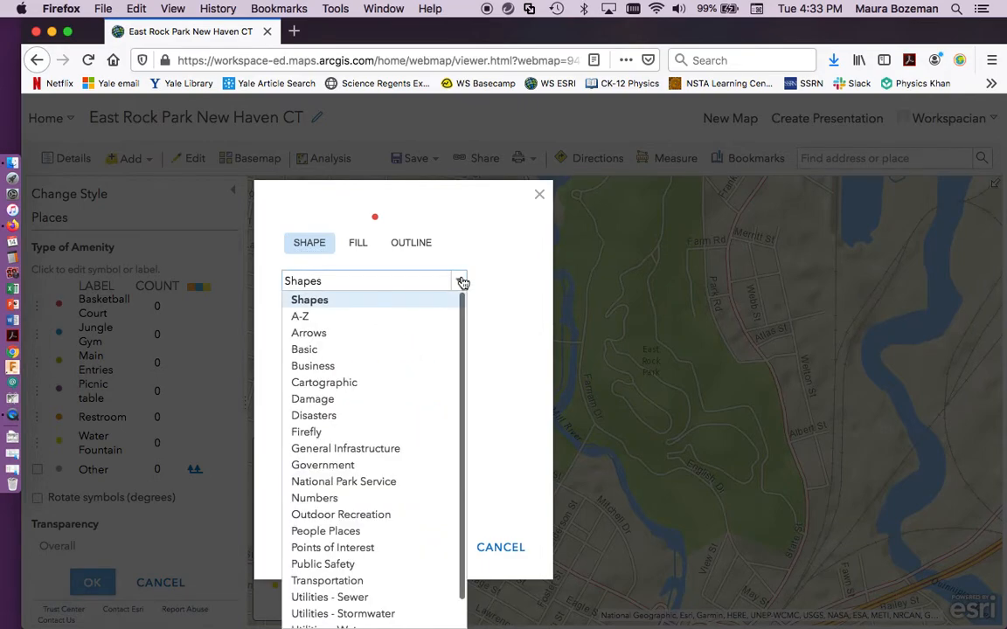
pyautogui.click(351, 547)
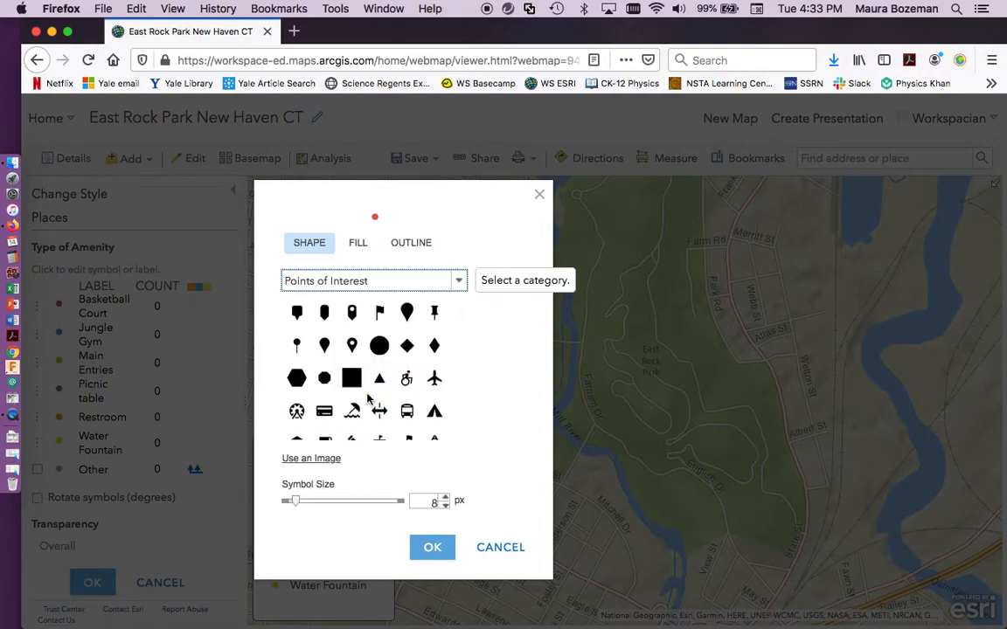
pyautogui.scroll(-3, 368, 399)
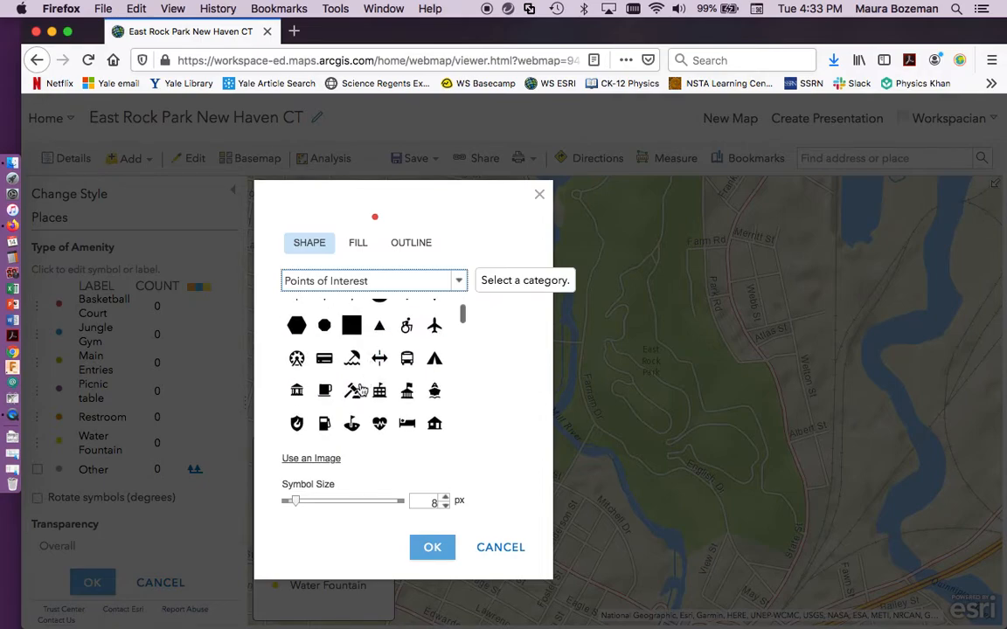
pyautogui.scroll(-3, 361, 391)
pyautogui.click(353, 388)
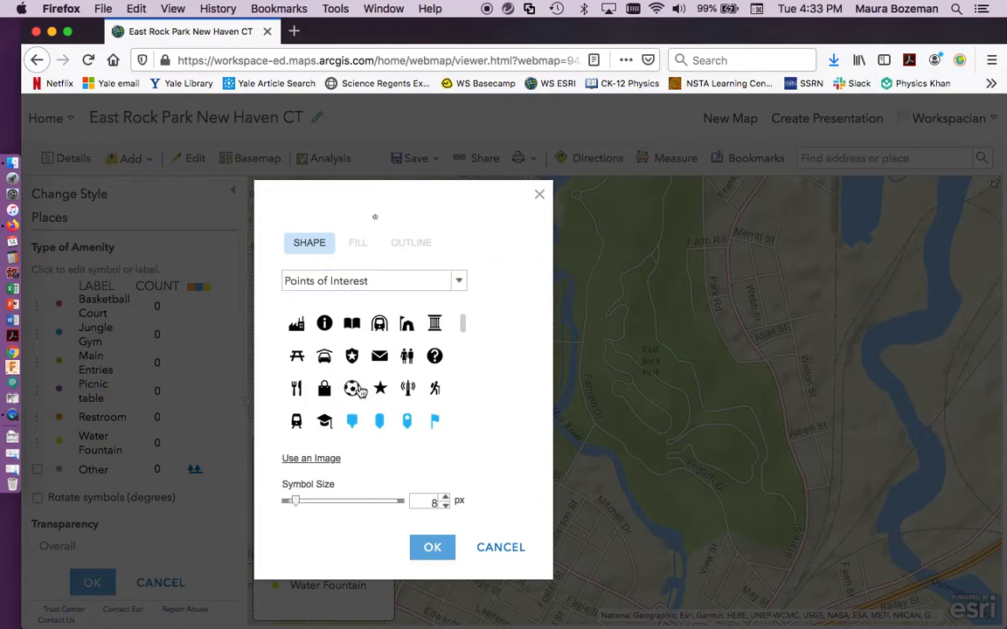
# Set the Basketball Court symbol size to 25 px and apply the symbol.
pyautogui.click(432, 504)
pyautogui.write('25')
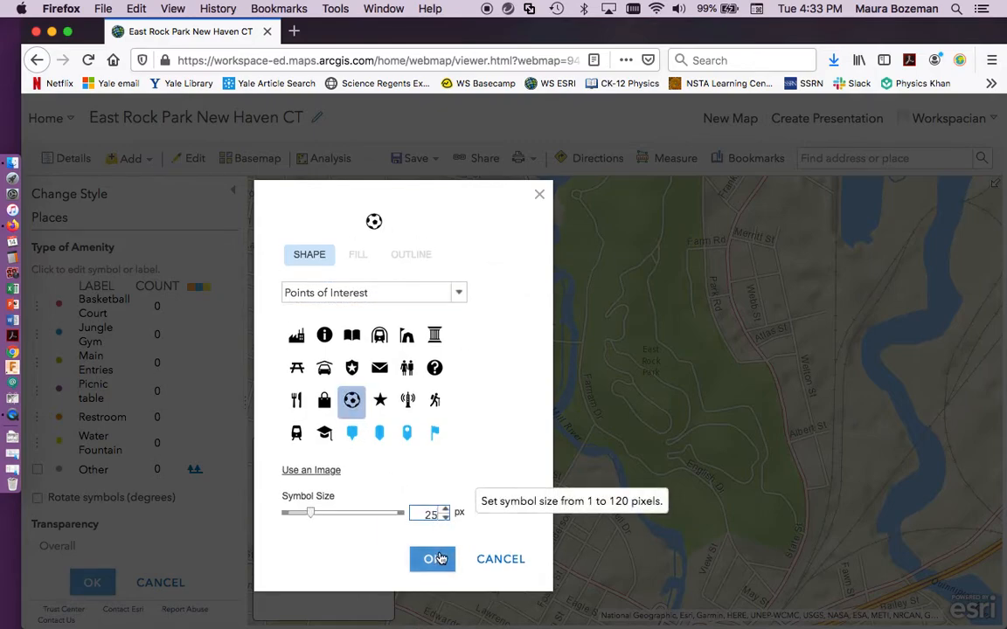
pyautogui.click(437, 560)
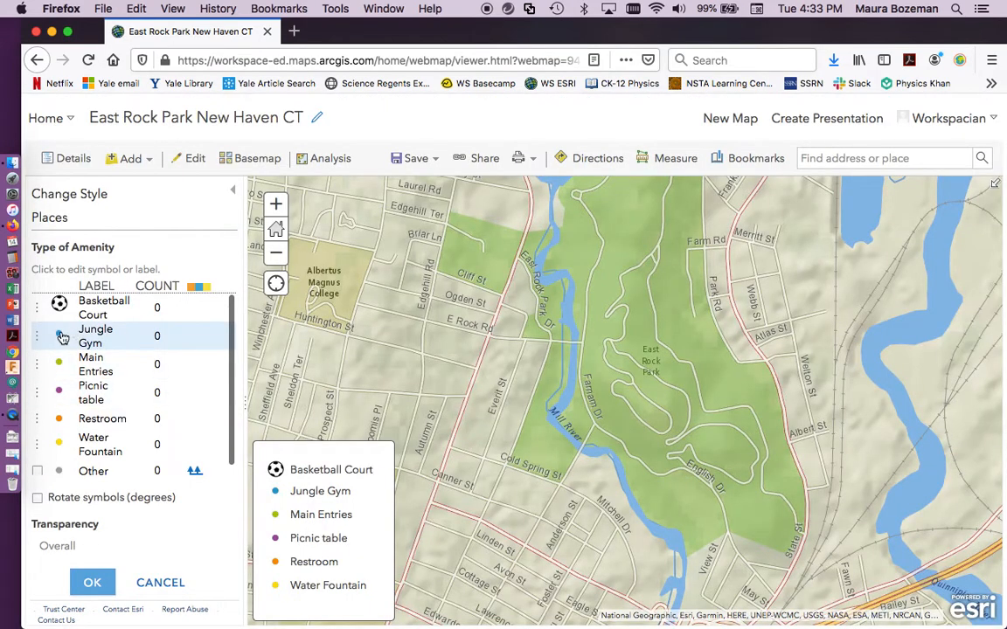
# Change the Jungle Gym symbol to the large black teardrop map pin from Points of Interest, sized 25 px.
pyautogui.click(60, 337)
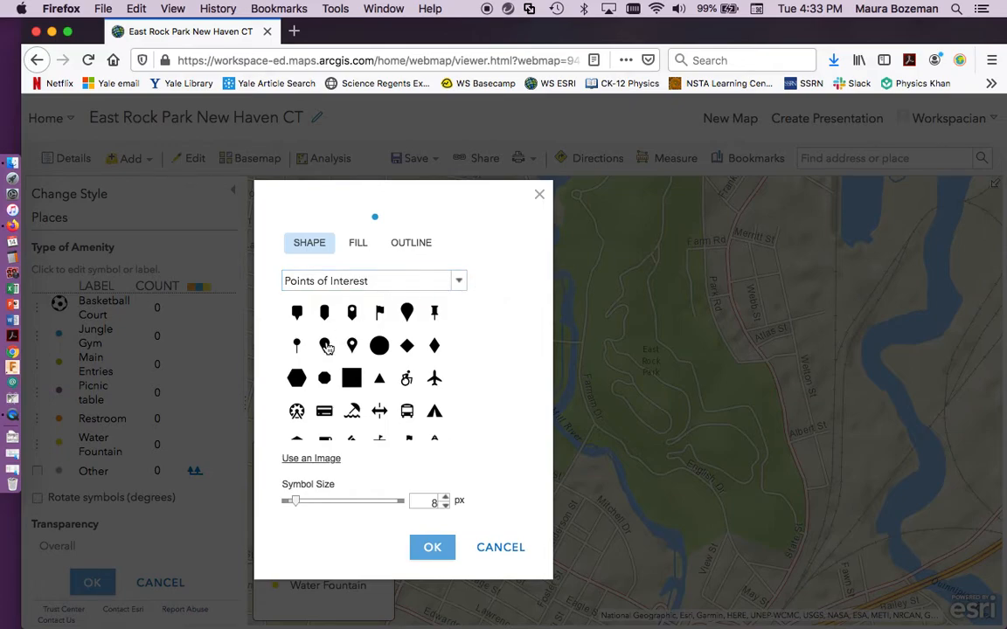
pyautogui.click(407, 313)
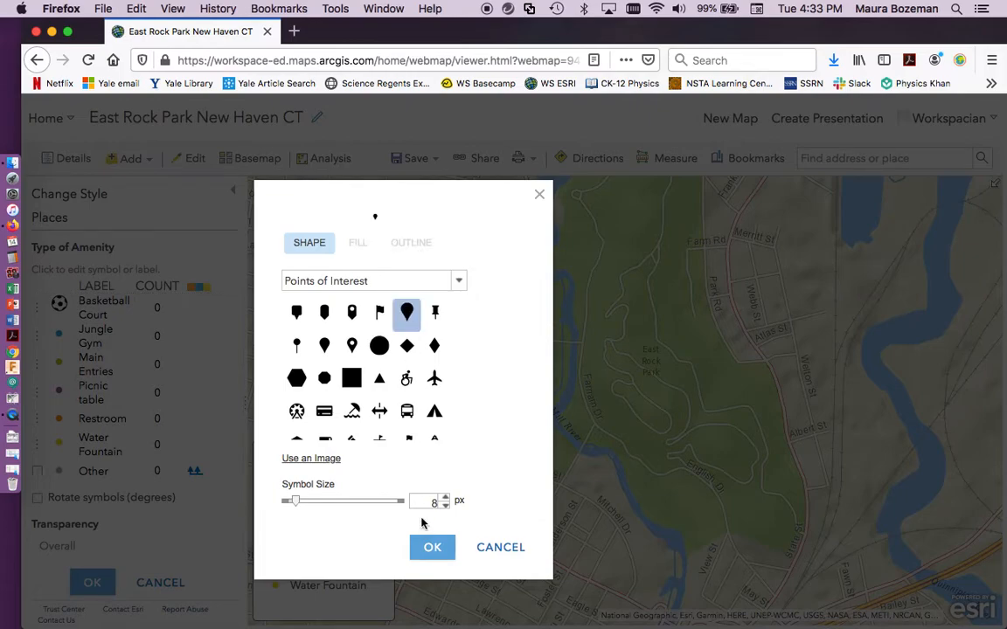
pyautogui.doubleClick(432, 503)
pyautogui.write('2')
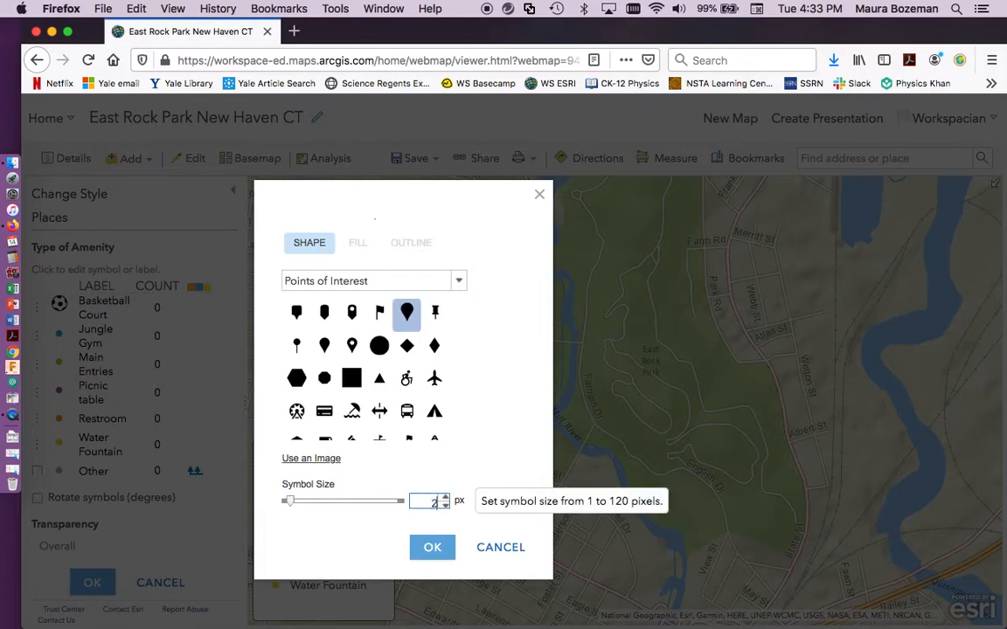
pyautogui.write('5')
pyautogui.click(432, 548)
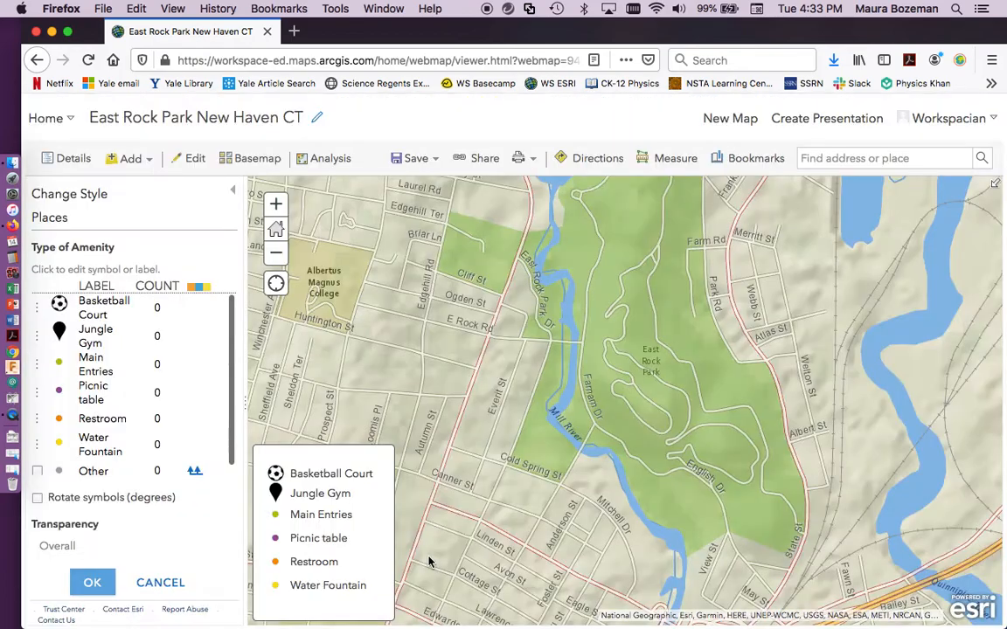
# Change the Main Entries symbol to the black downward arrowhead from the Arrows category, sized 25 px.
pyautogui.click(58, 362)
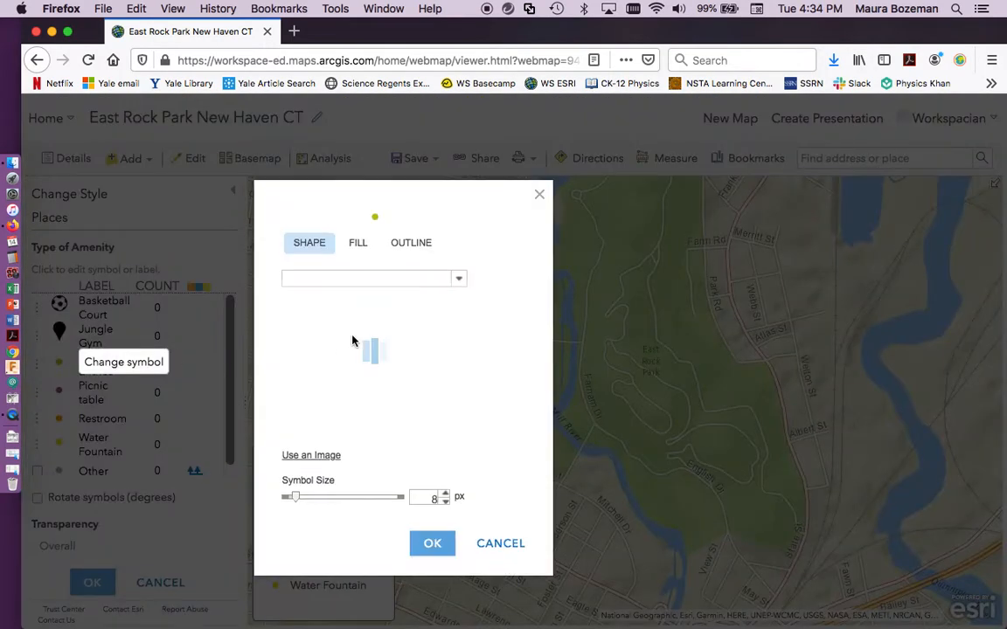
pyautogui.click(457, 282)
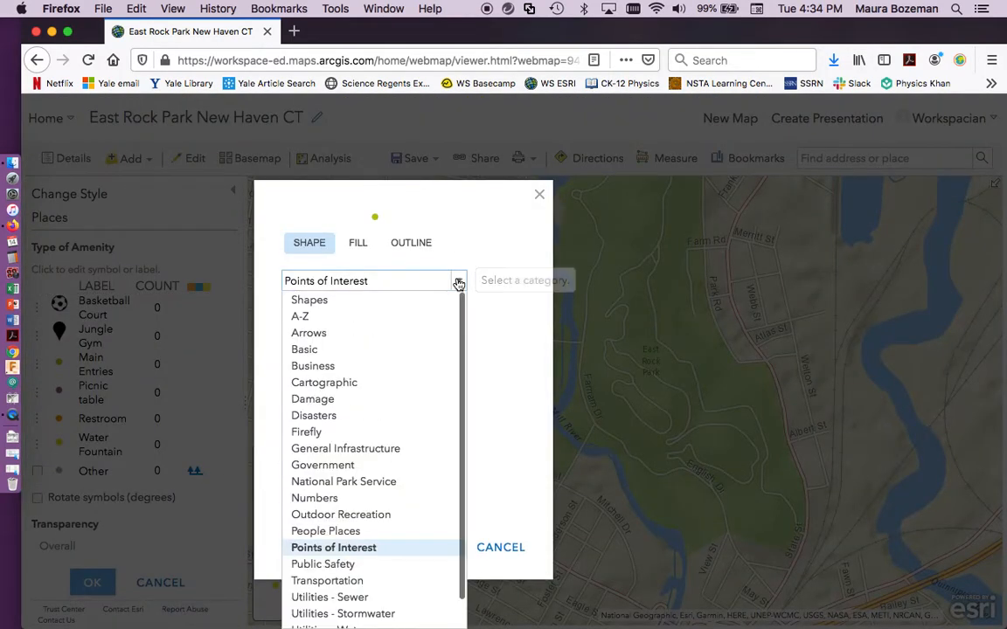
pyautogui.click(335, 338)
pyautogui.scroll(-2, 420, 382)
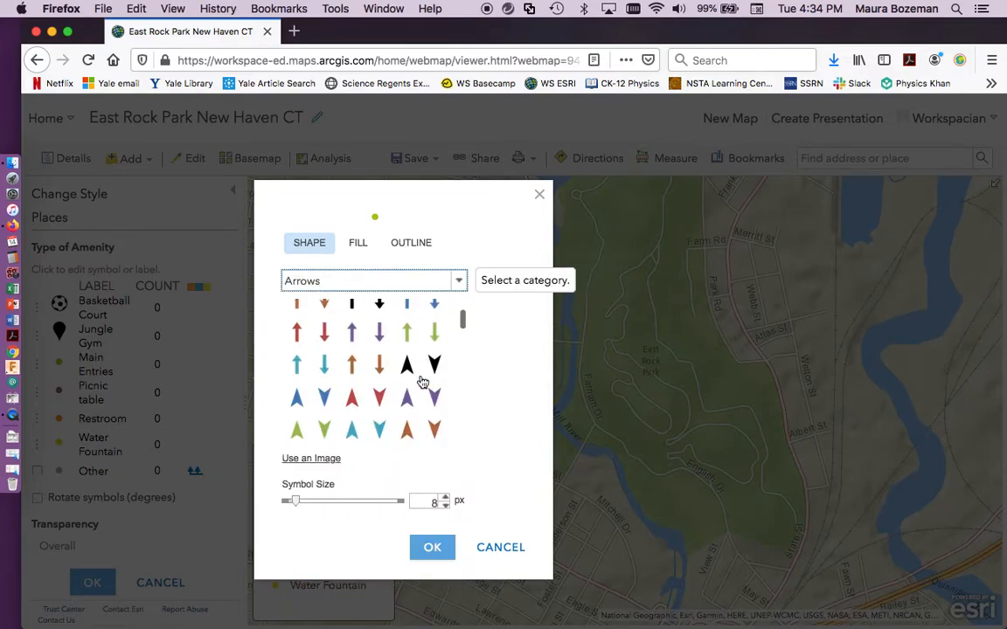
pyautogui.click(434, 364)
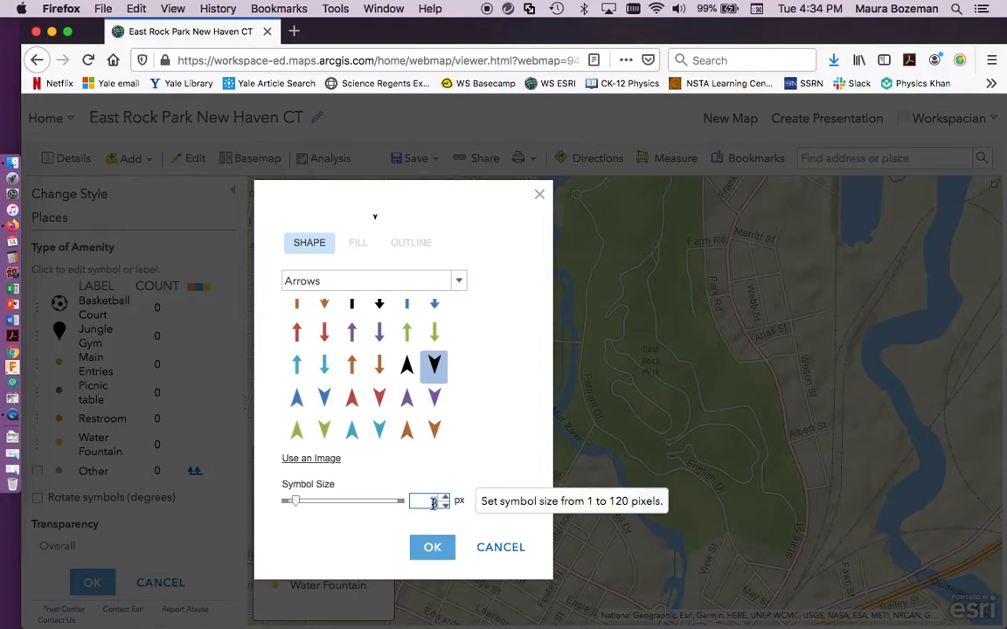
pyautogui.write('25')
pyautogui.click(434, 565)
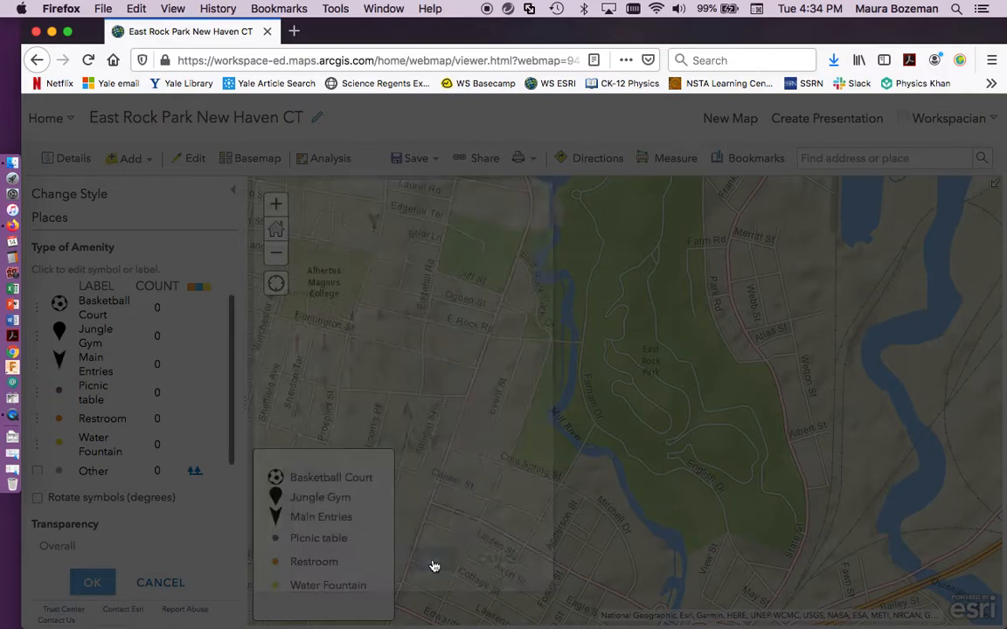
# Change the Picnic table symbol to the black picnic table from the Points of Interest category, sized 25 px.
pyautogui.click(59, 393)
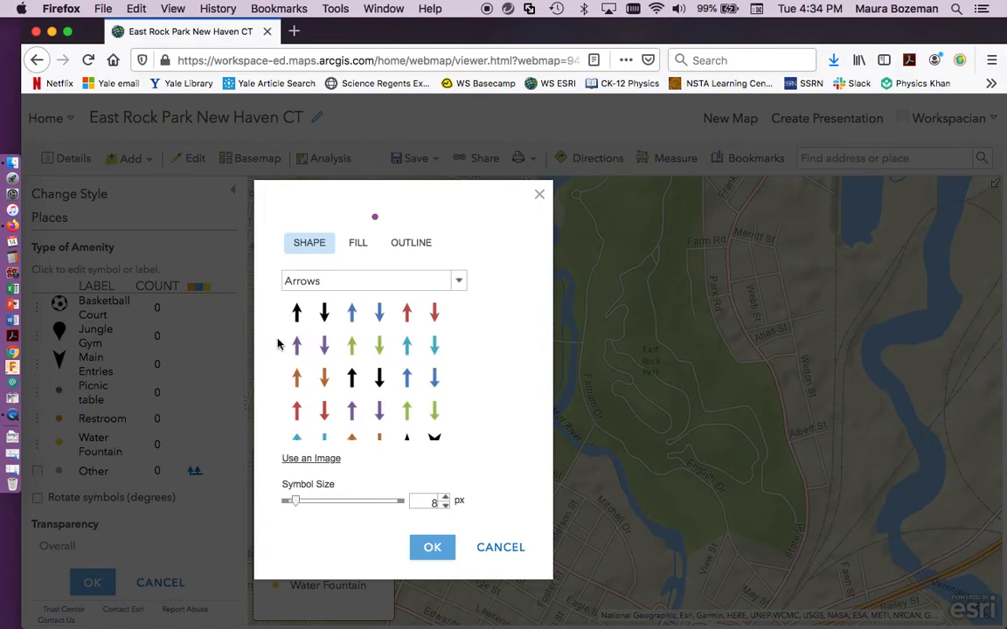
pyautogui.click(456, 282)
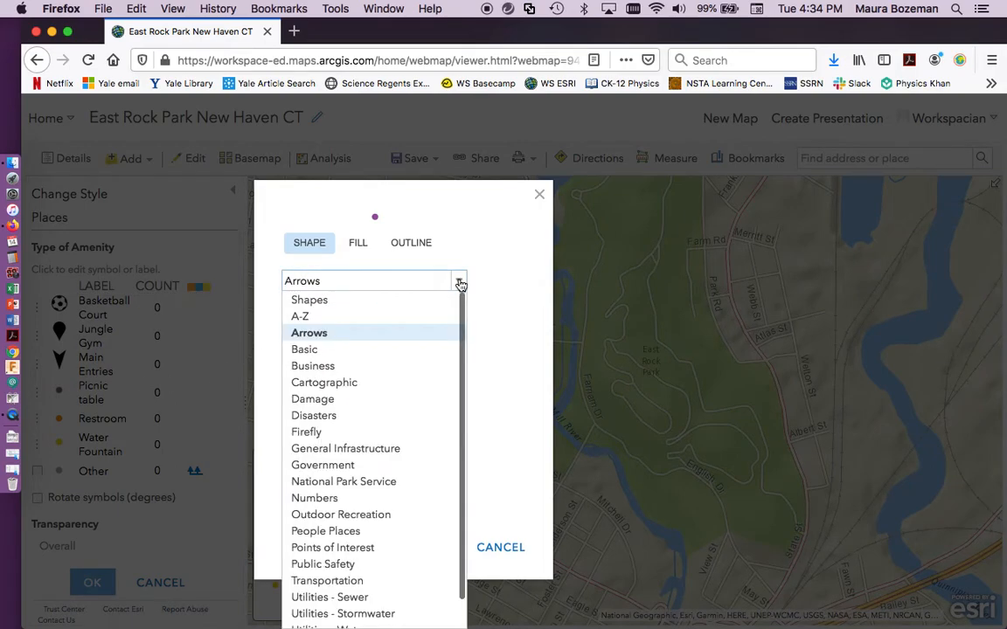
pyautogui.click(353, 547)
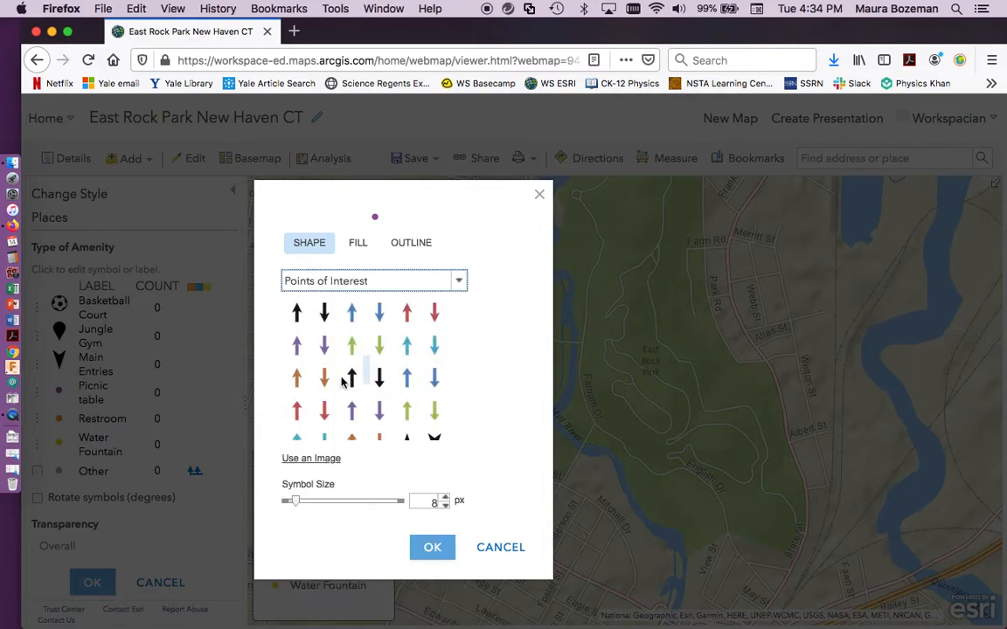
pyautogui.scroll(-5, 344, 384)
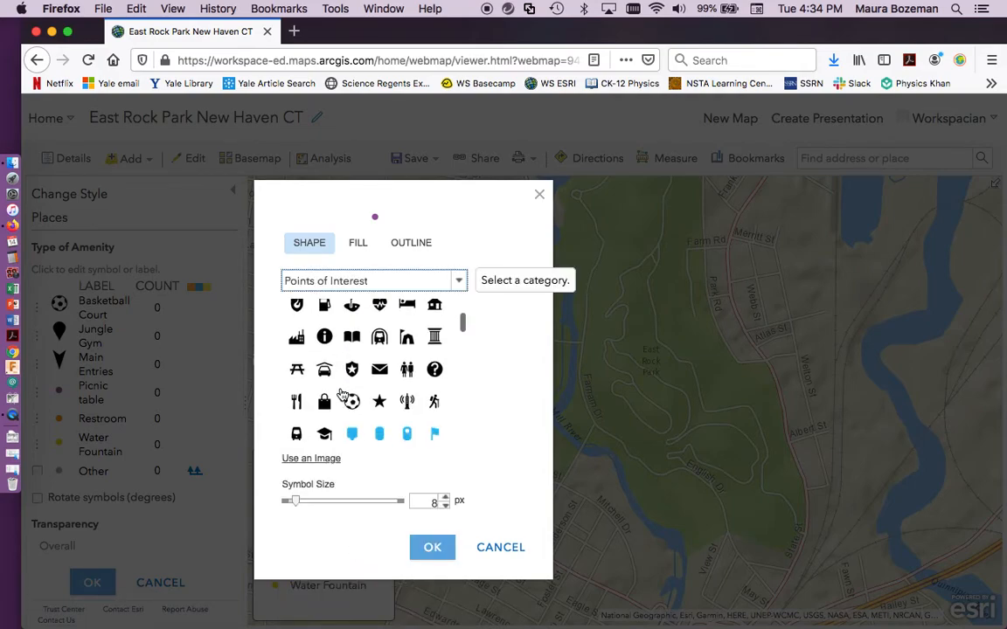
pyautogui.click(296, 367)
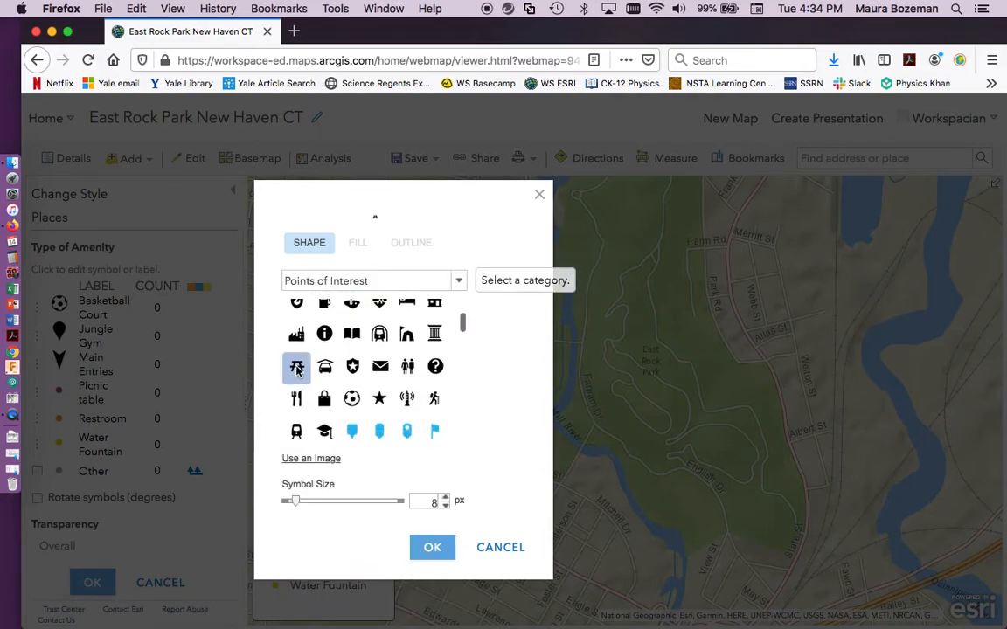
pyautogui.click(433, 505)
pyautogui.write('25')
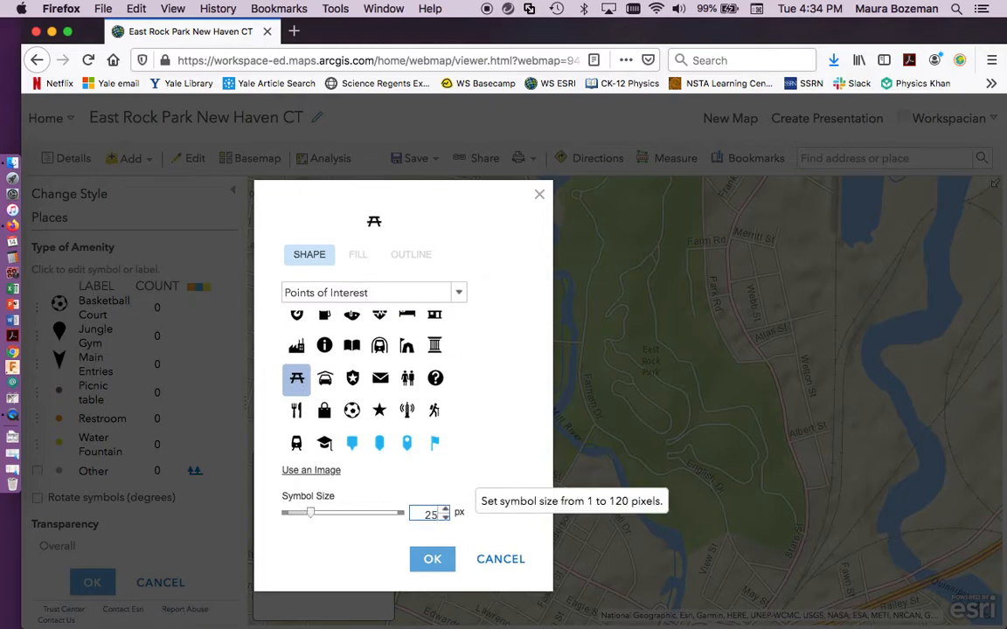
pyautogui.click(432, 548)
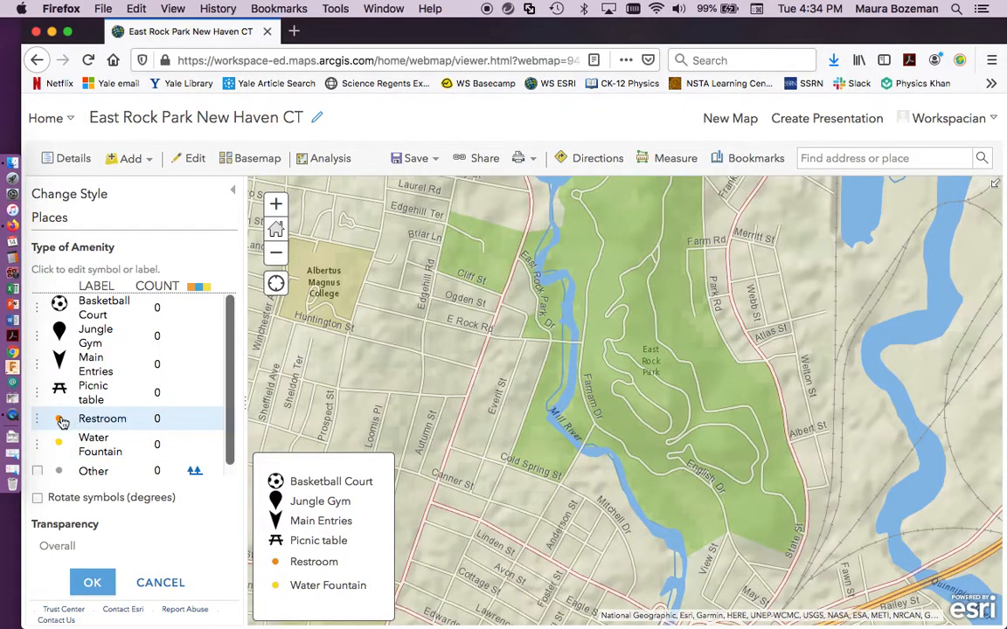
# Change the Restroom symbol to the white house on a blue square from General Infrastructure, sized 25 px.
pyautogui.click(61, 420)
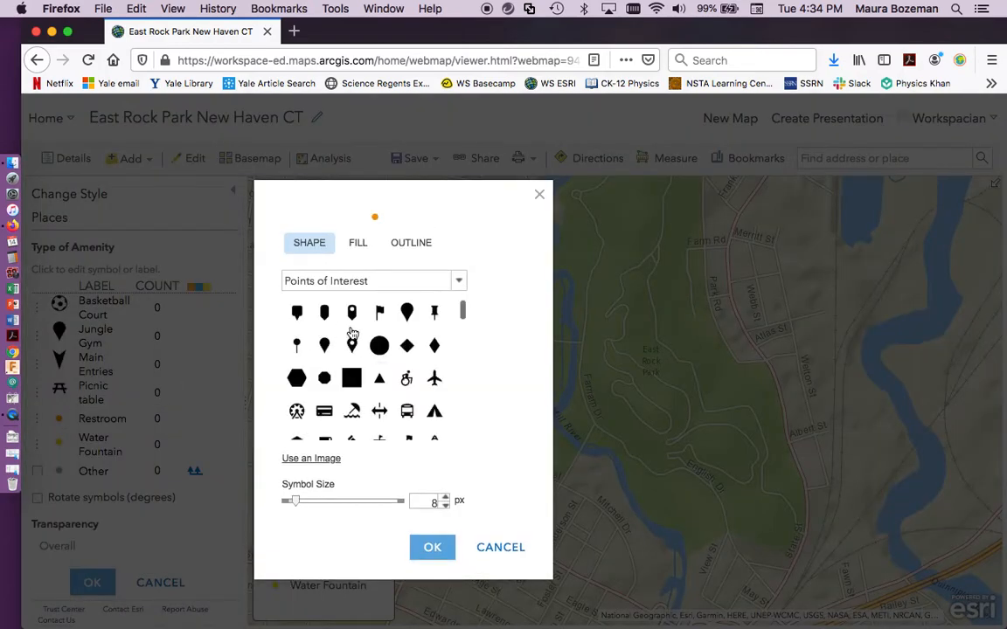
pyautogui.click(458, 280)
pyautogui.click(371, 450)
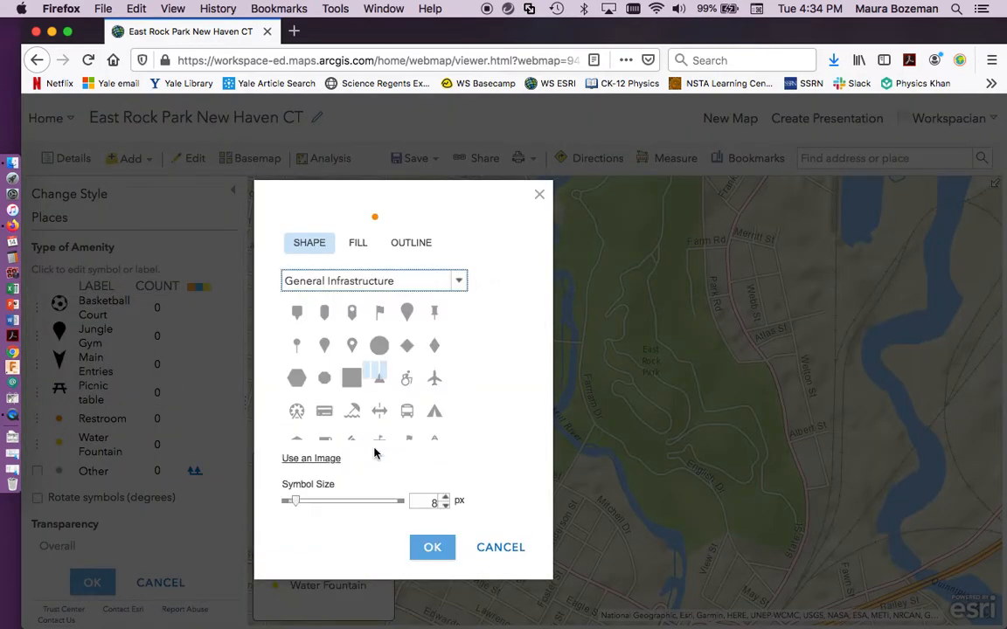
pyautogui.scroll(-1, 354, 372)
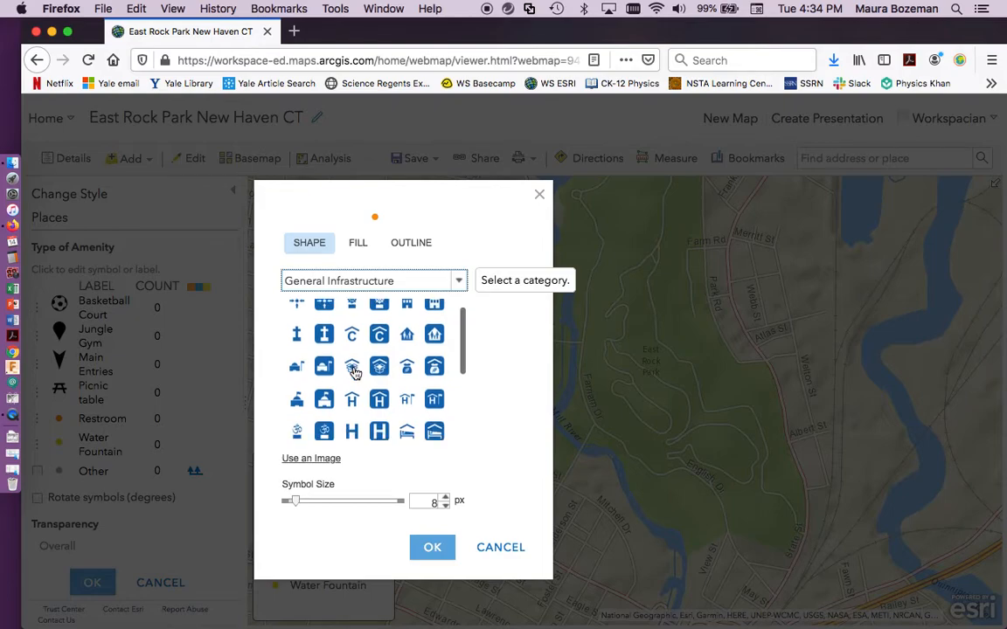
pyautogui.click(434, 334)
pyautogui.doubleClick(427, 502)
pyautogui.write('25')
pyautogui.click(431, 559)
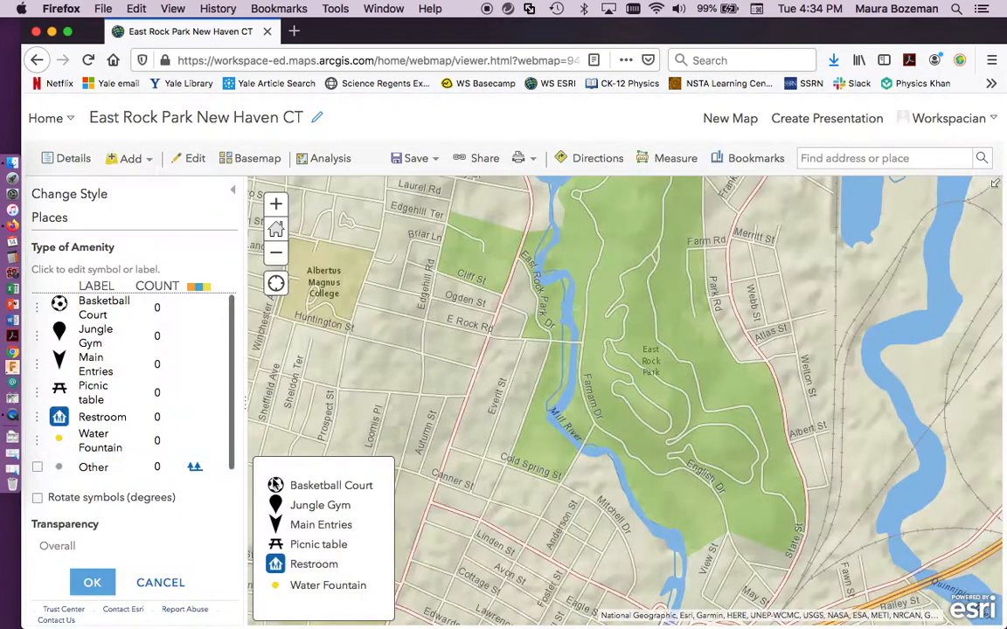
# Change the Water Fountain symbol to the brown round drinking fountain from the Government category, sized 25 px.
pyautogui.click(60, 443)
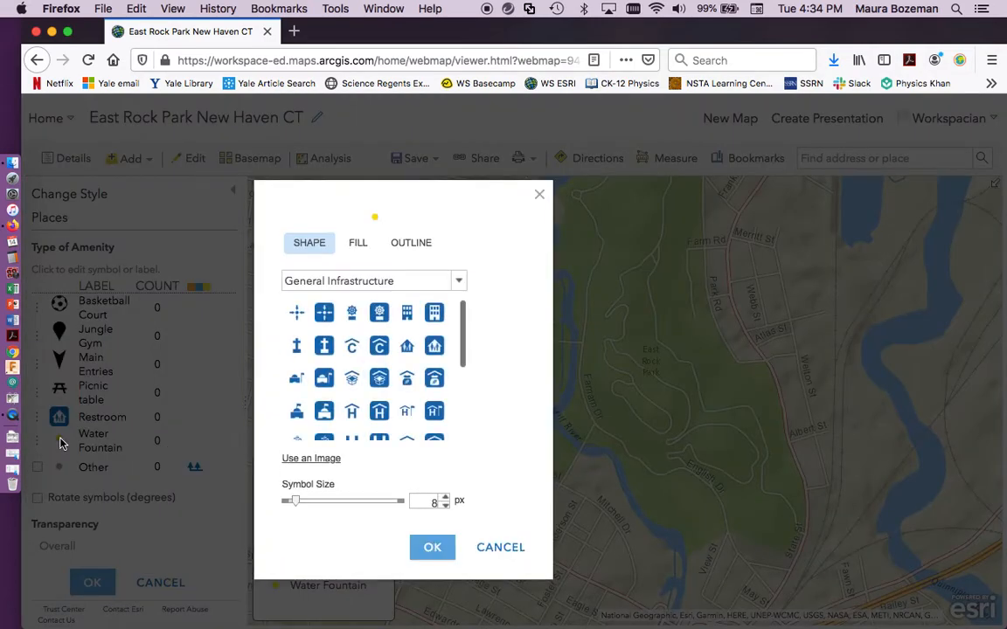
pyautogui.click(456, 281)
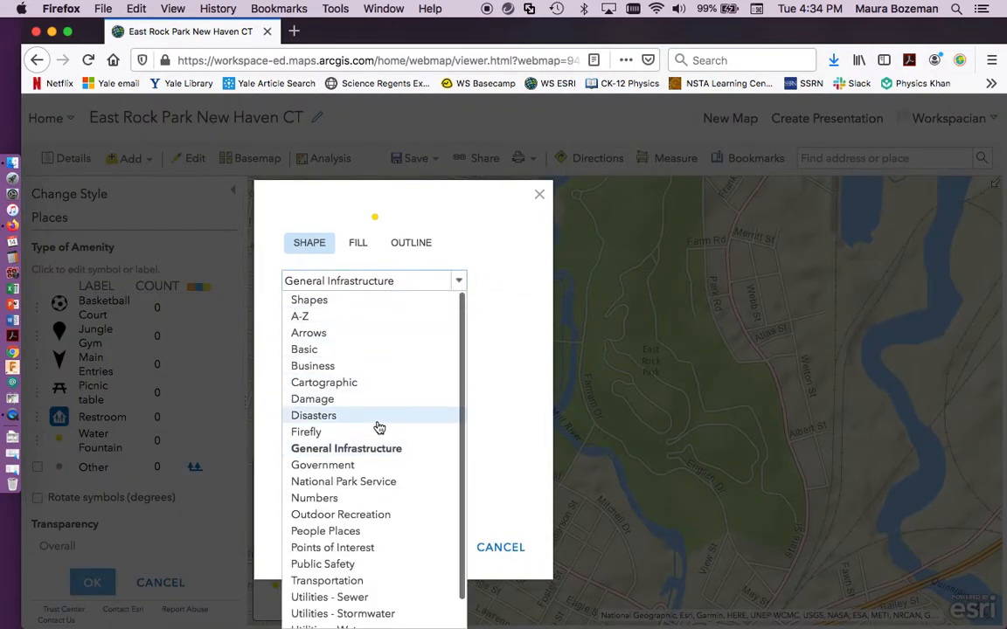
pyautogui.click(375, 466)
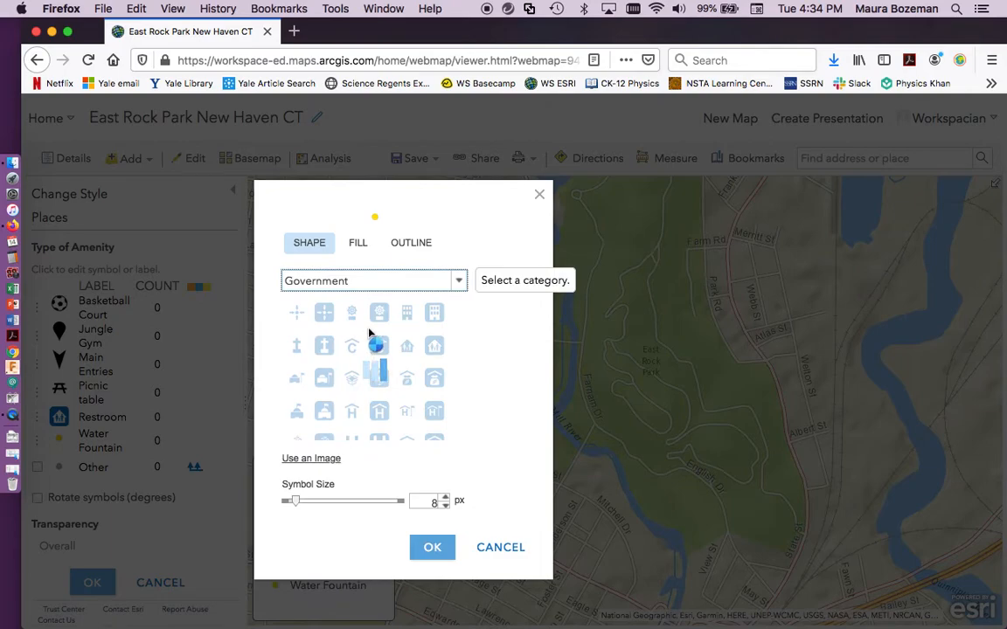
pyautogui.scroll(-3, 335, 375)
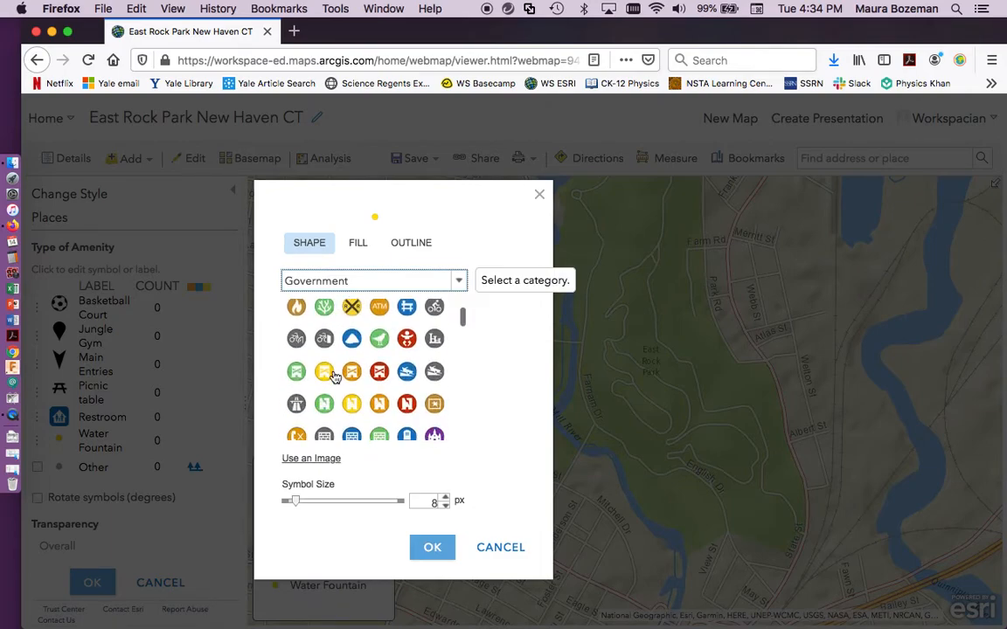
pyautogui.scroll(-5, 334, 376)
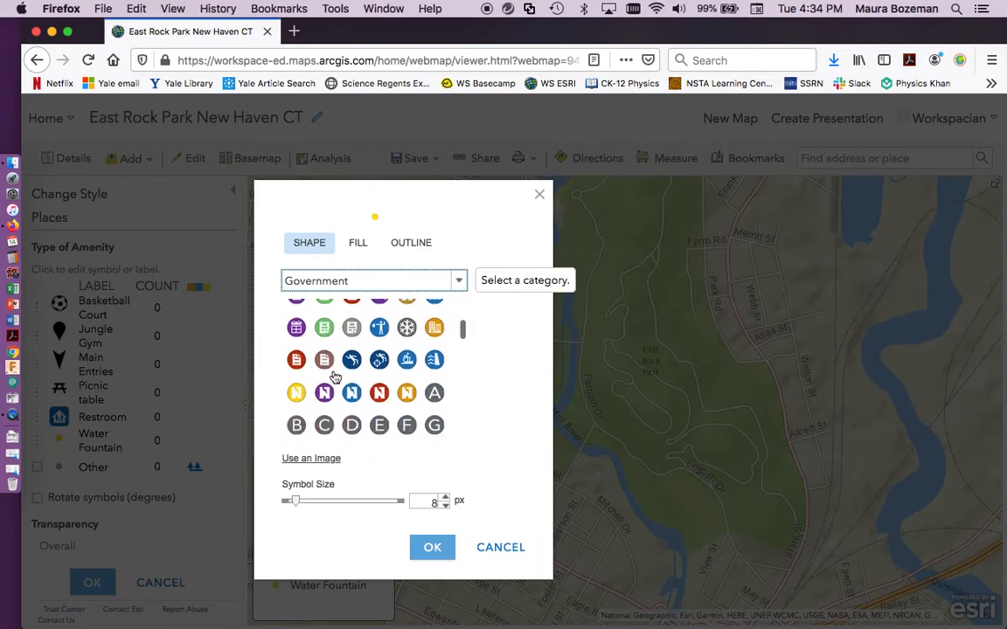
pyautogui.click(333, 377)
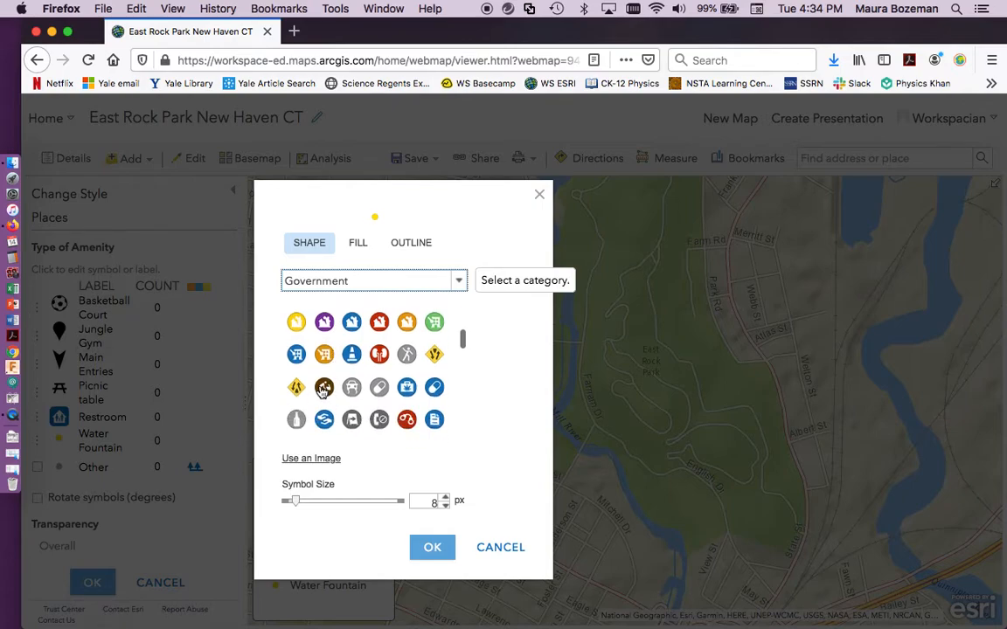
pyautogui.doubleClick(433, 502)
pyautogui.write('25')
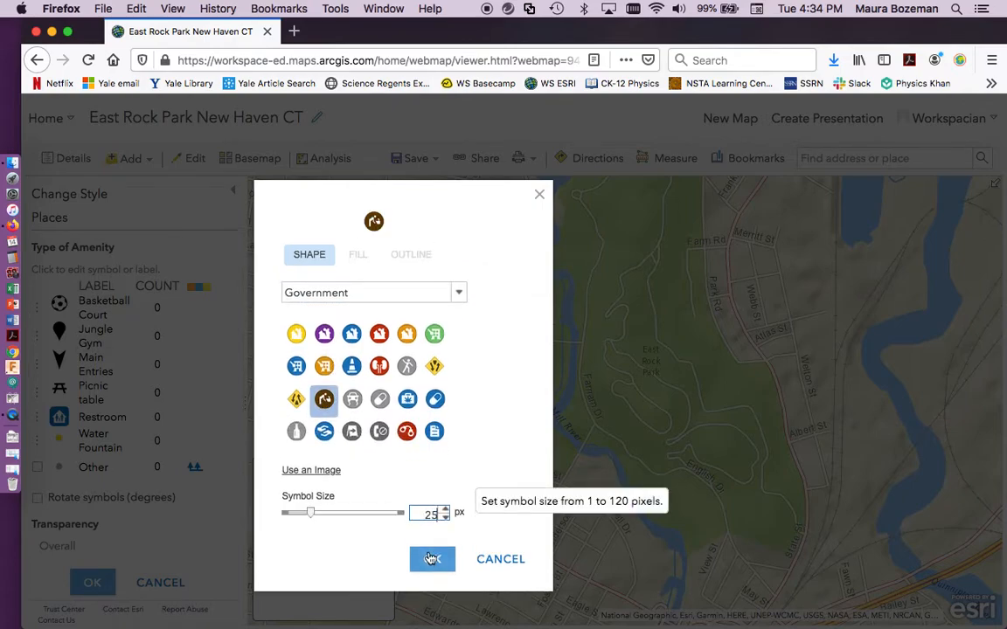
pyautogui.click(432, 559)
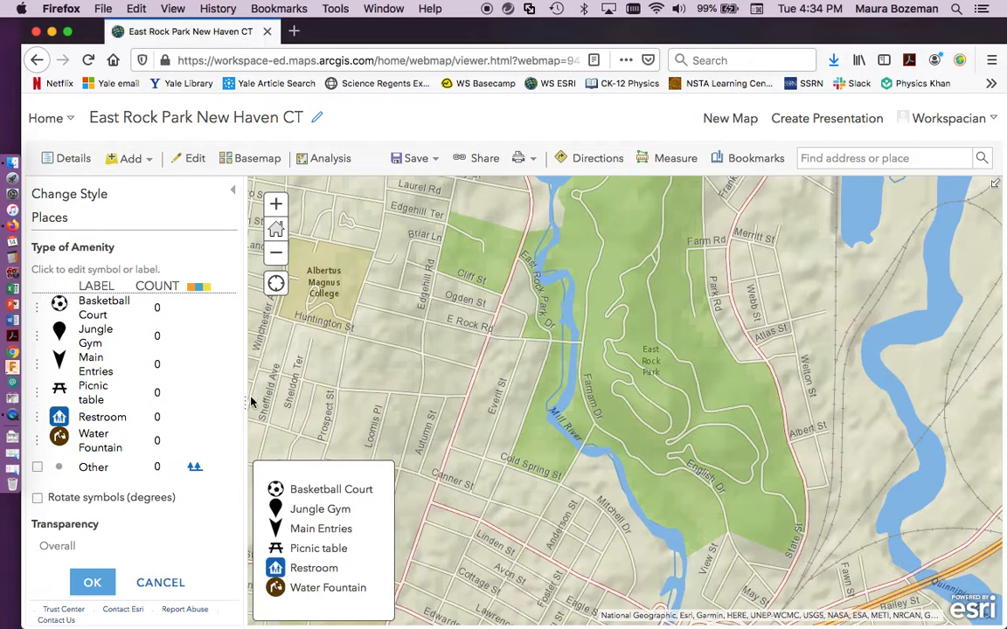
# Show features in the Other category and change its symbol to the dark green pushpin from the Basic category.
pyautogui.click(38, 468)
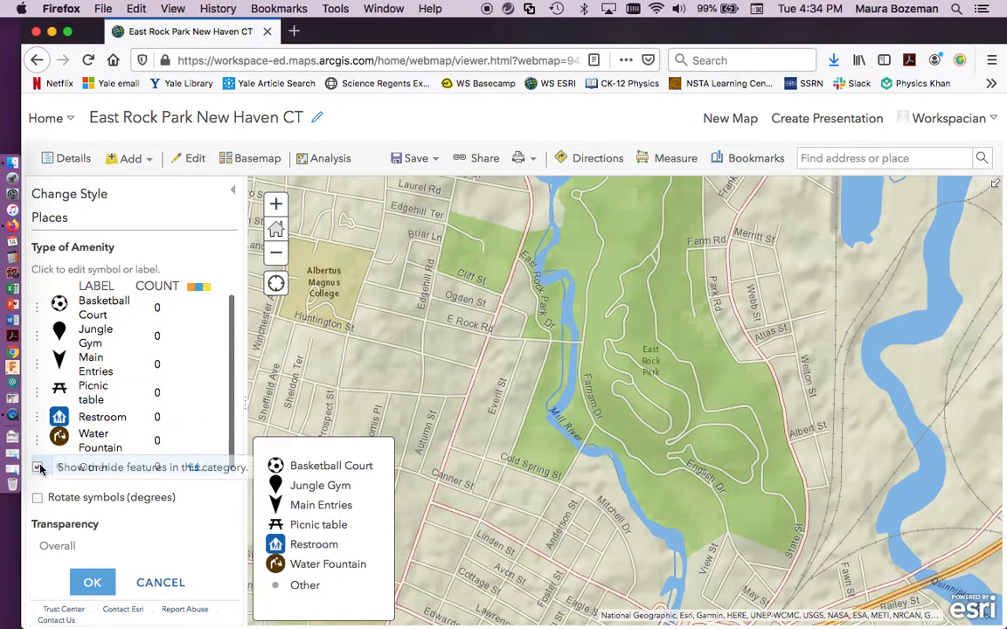
pyautogui.click(111, 456)
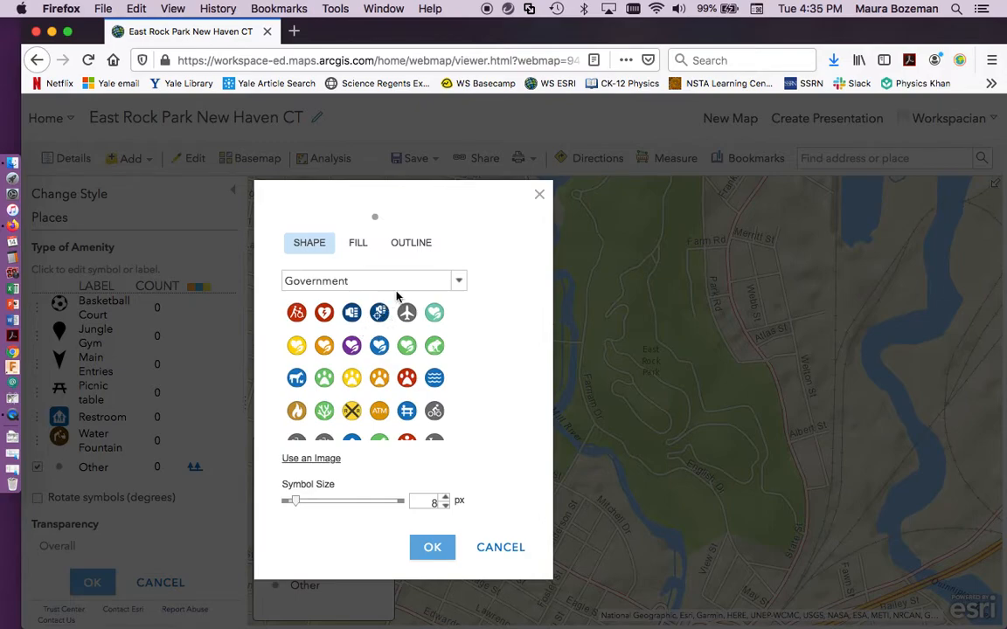
pyautogui.click(459, 281)
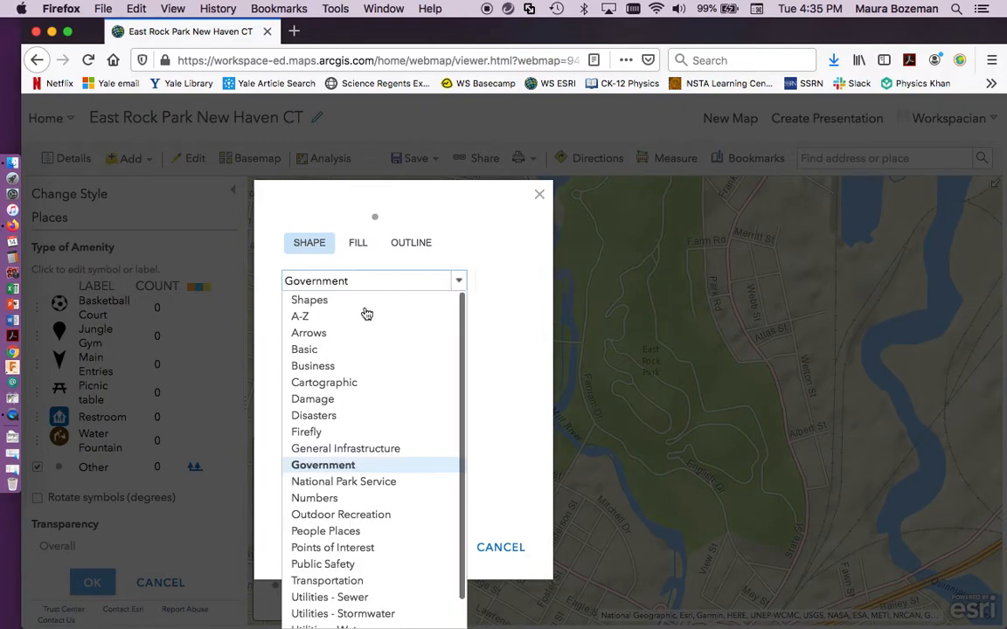
pyautogui.click(319, 350)
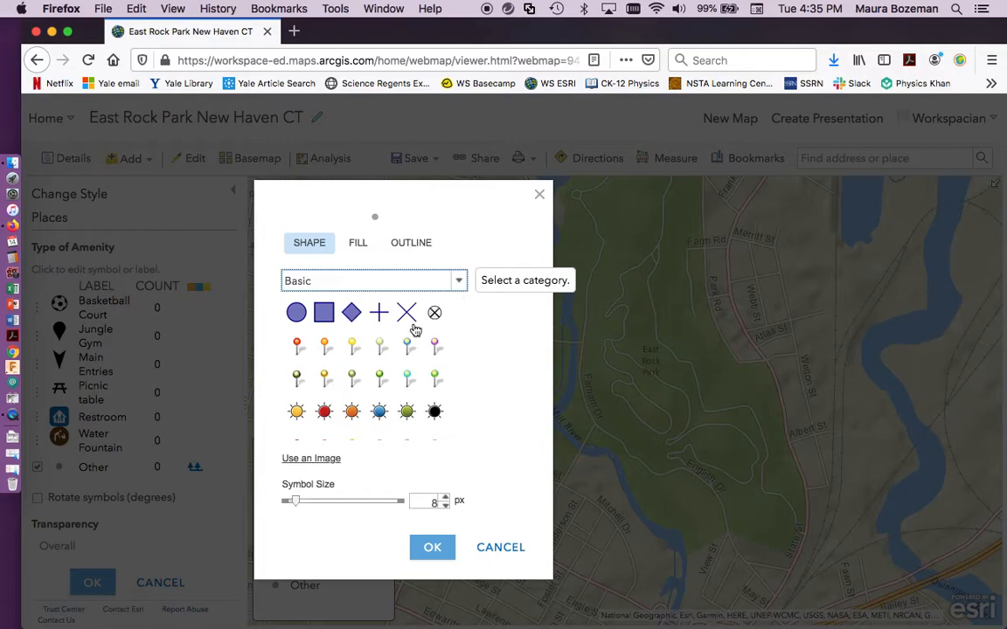
pyautogui.click(296, 377)
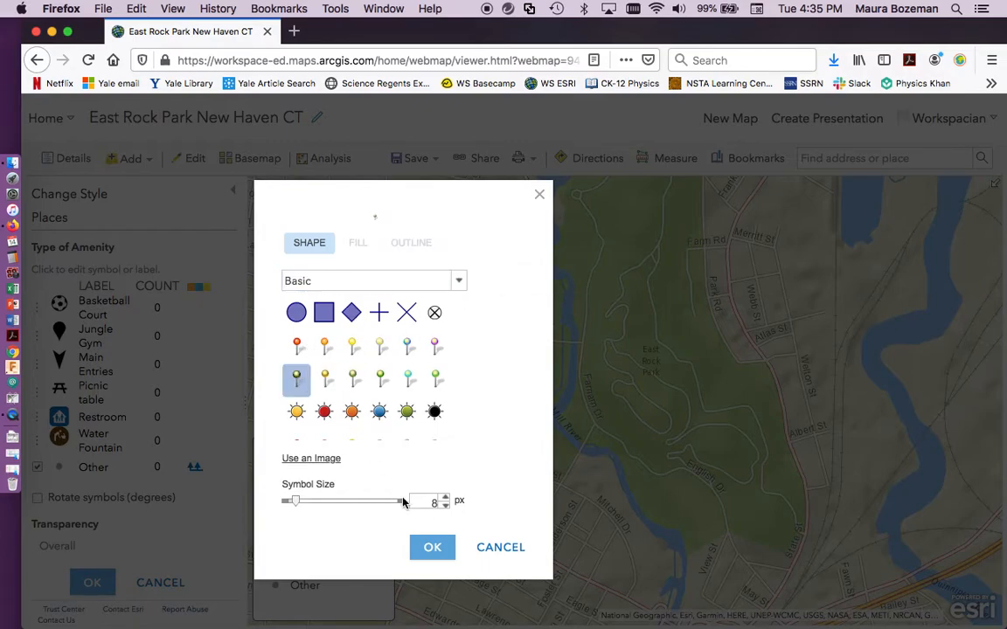
pyautogui.click(431, 547)
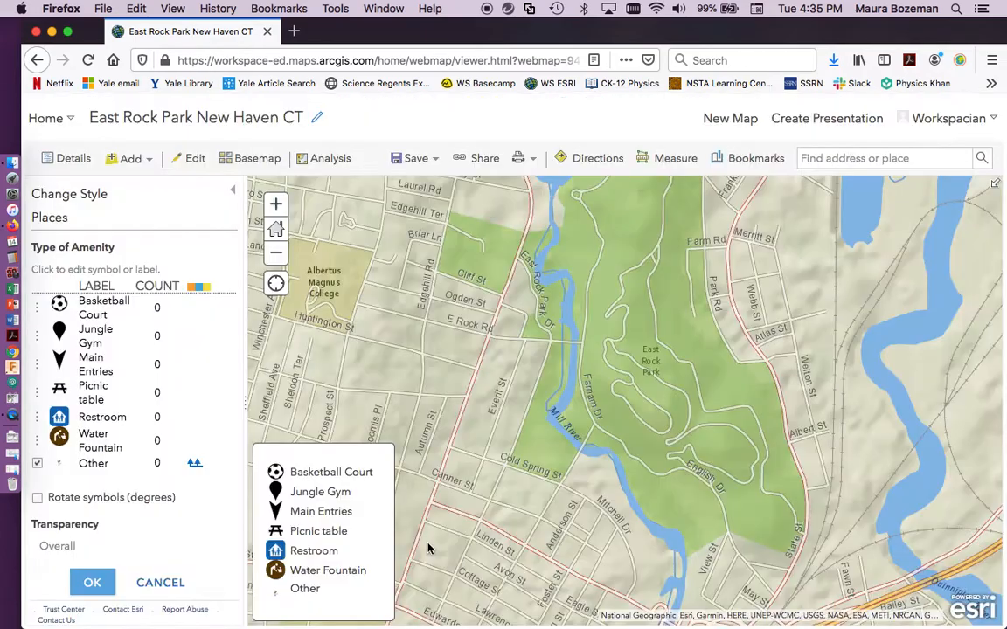
# Set the size of the Other category's pushpin symbol to 25 px.
pyautogui.click(59, 463)
pyautogui.doubleClick(423, 503)
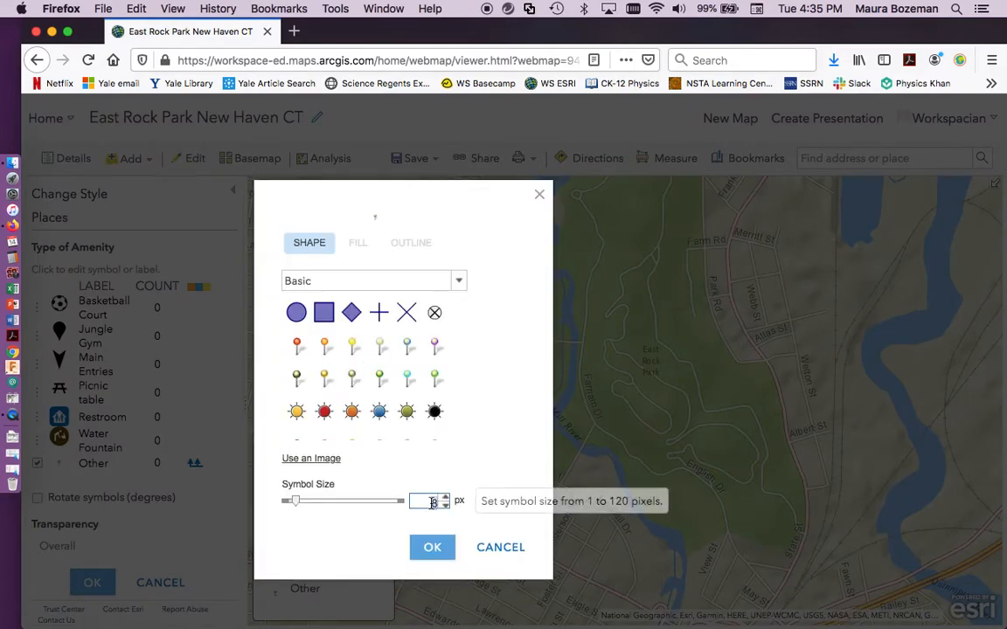
pyautogui.write('25')
pyautogui.click(432, 559)
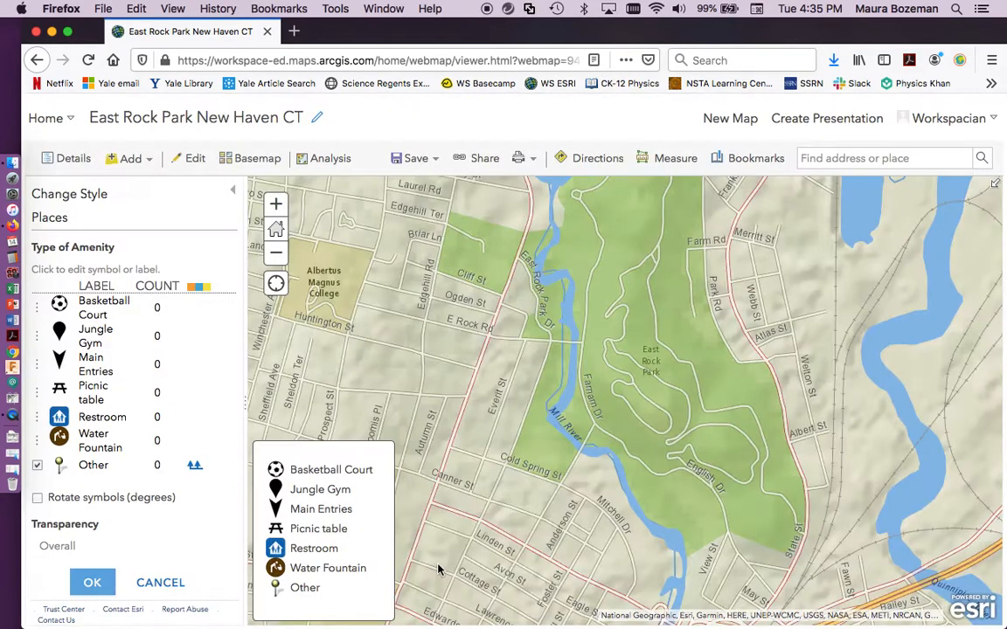
# Review the remaining transparency and visible range options, then apply and finish the Places layer style.
pyautogui.scroll(-2, 214, 513)
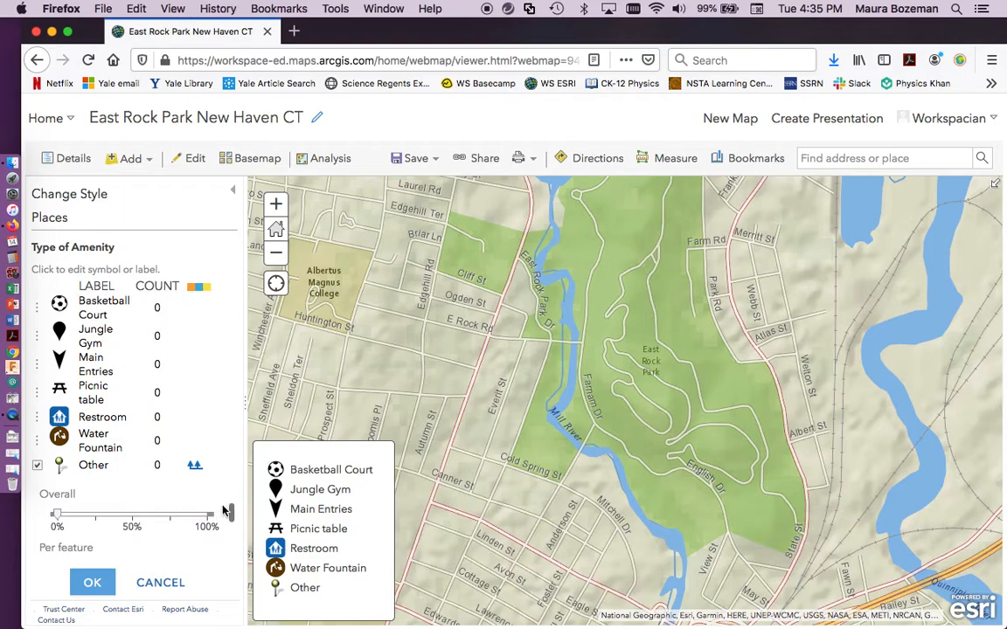
pyautogui.scroll(-3, 214, 513)
pyautogui.scroll(-2, 172, 514)
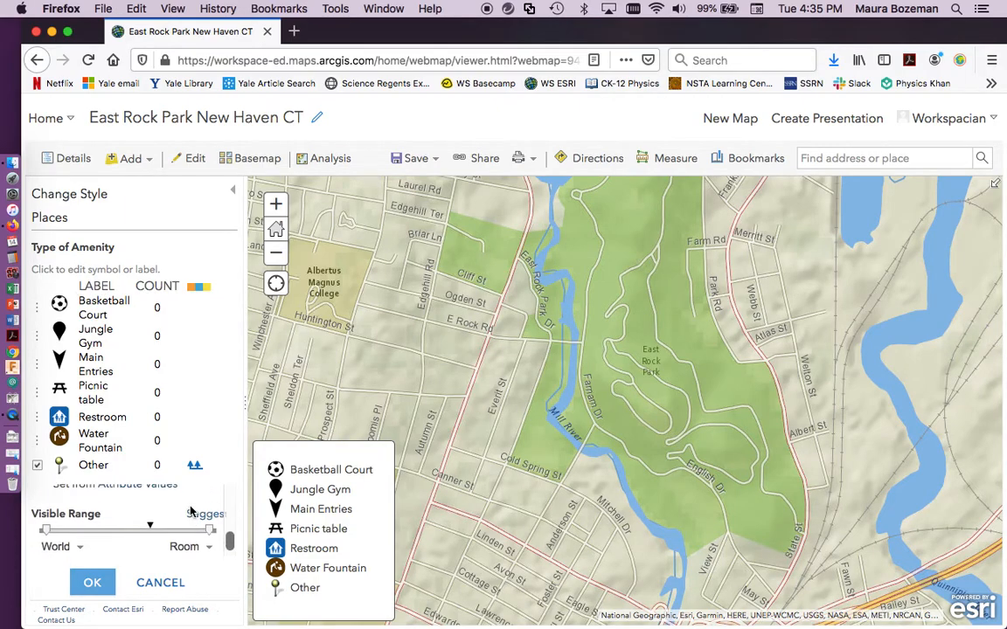
pyautogui.click(93, 584)
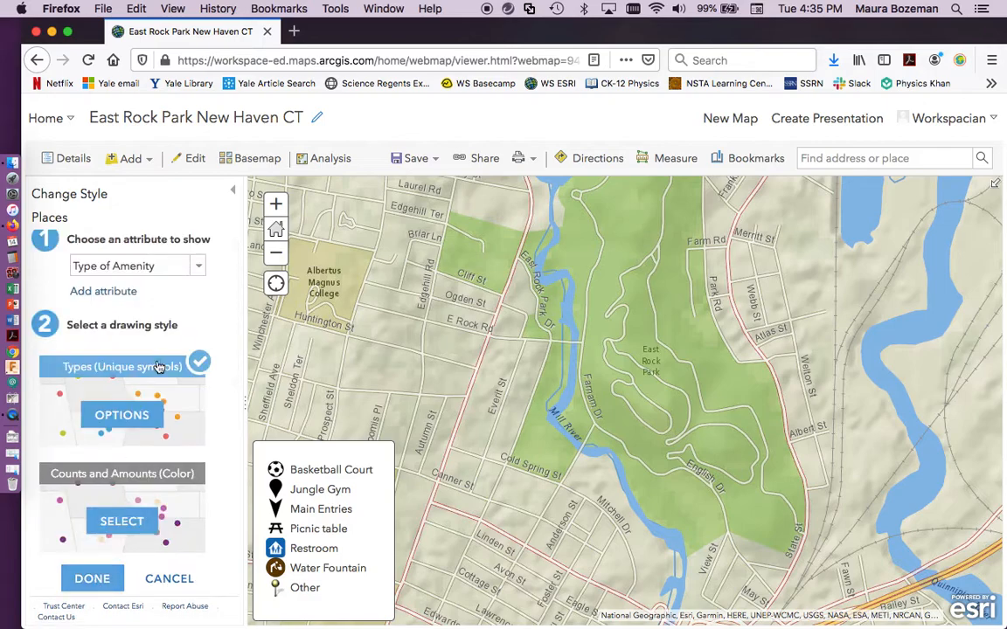
pyautogui.click(99, 576)
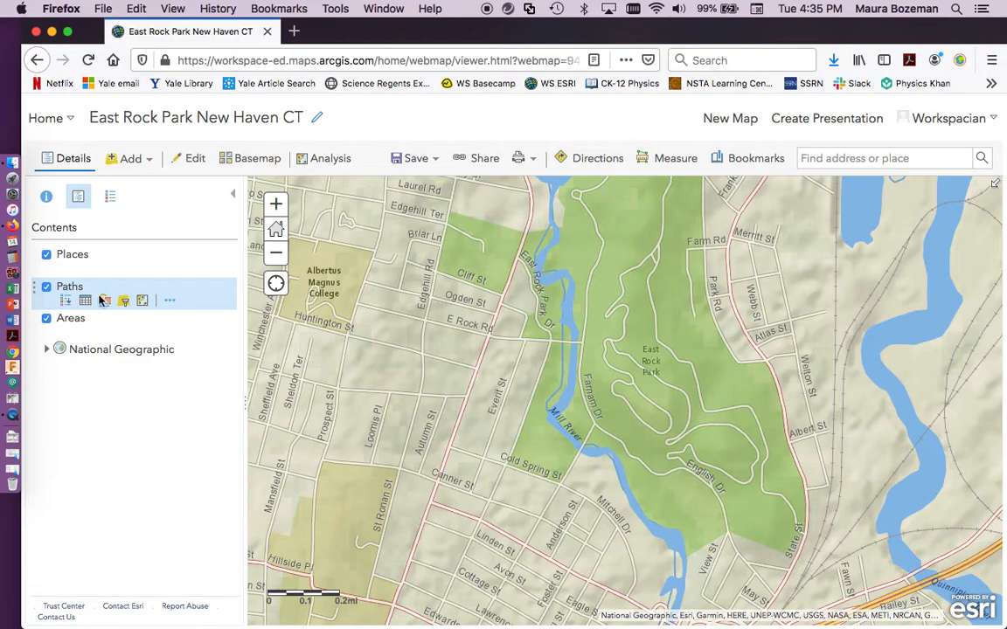
# Style the Paths layer by its Paths attribute and open the options for the Types (Unique symbols) drawing style.
pyautogui.click(105, 300)
pyautogui.click(198, 280)
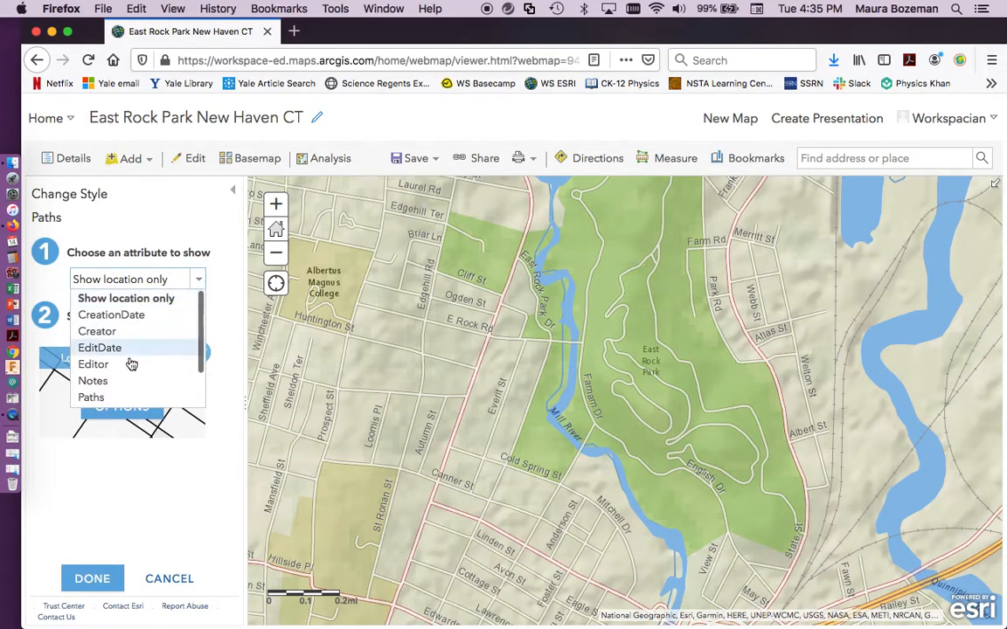
pyautogui.click(98, 398)
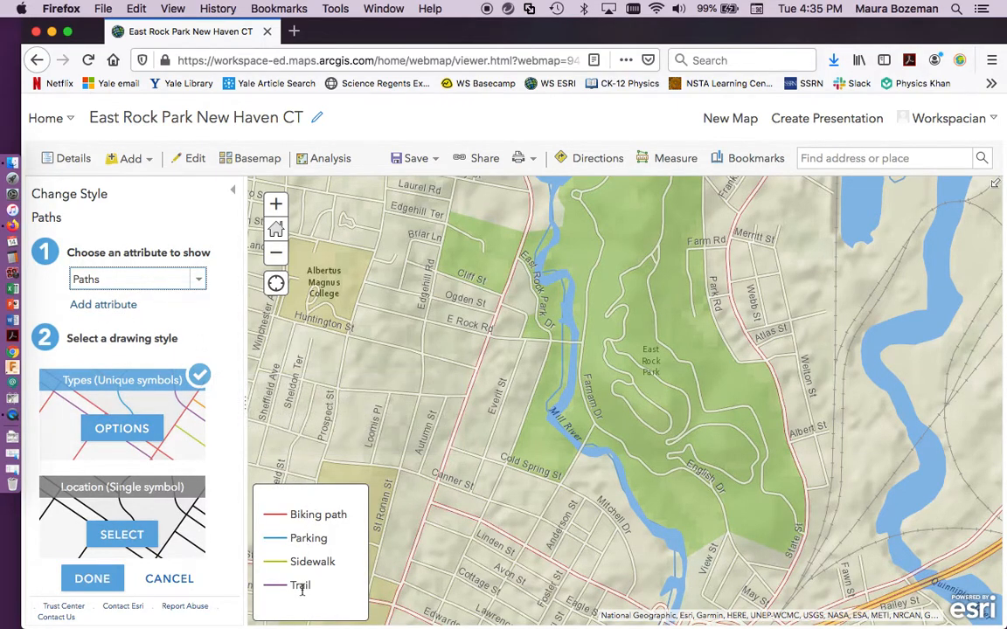
pyautogui.click(127, 426)
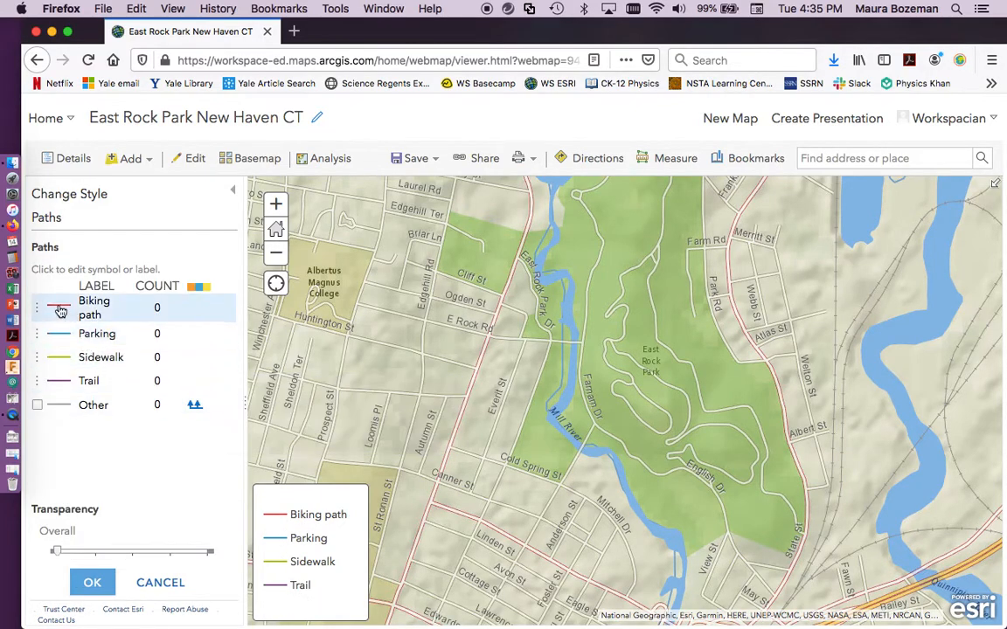
# Set the Biking path line to magenta #FF00C5 with a width of 5 px.
pyautogui.click(60, 306)
pyautogui.click(455, 286)
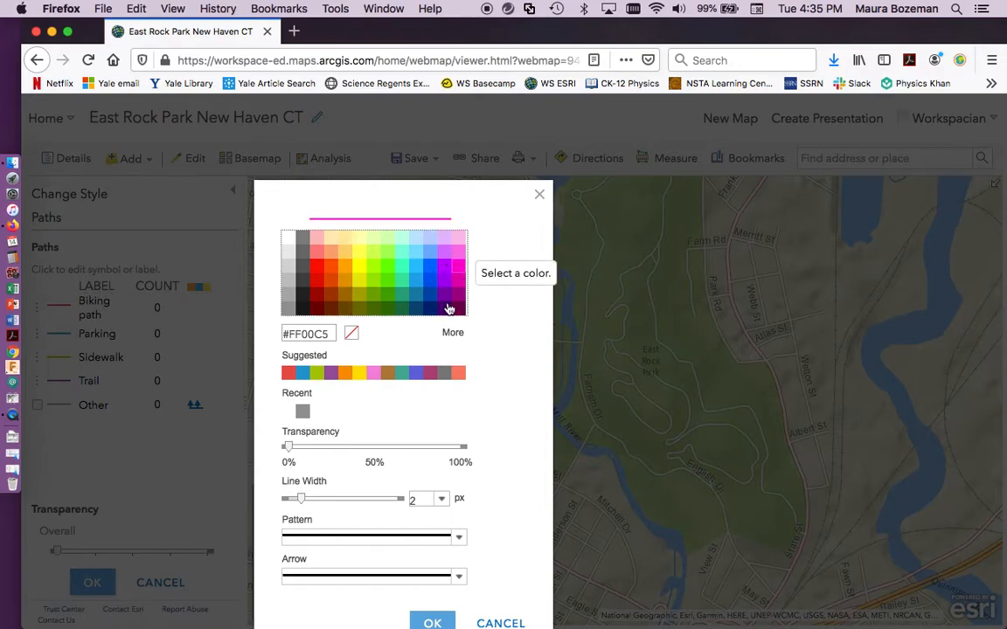
pyautogui.moveTo(309, 503); pyautogui.dragTo(319, 501)
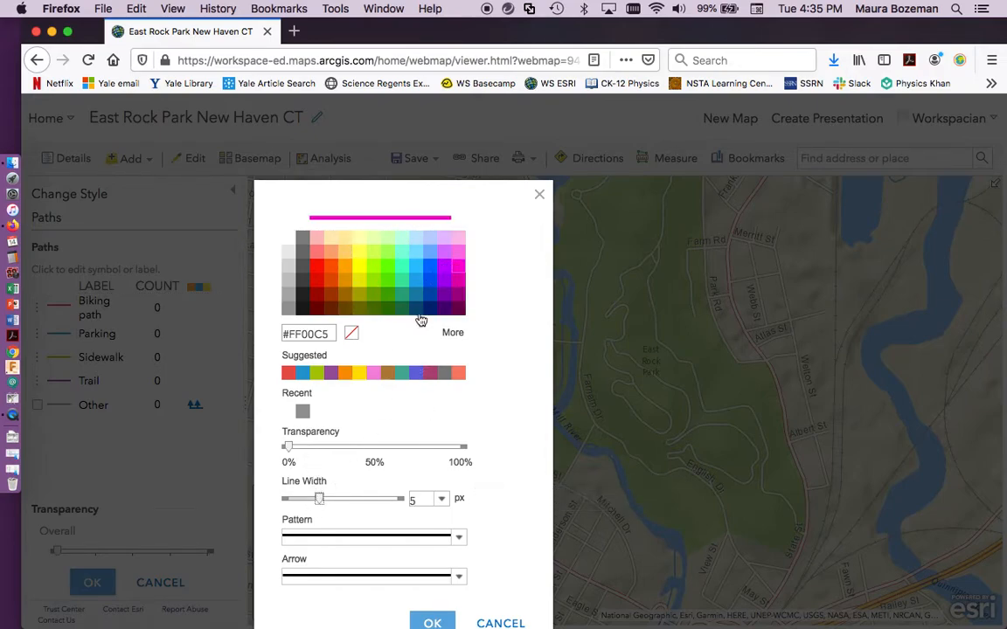
pyautogui.click(430, 621)
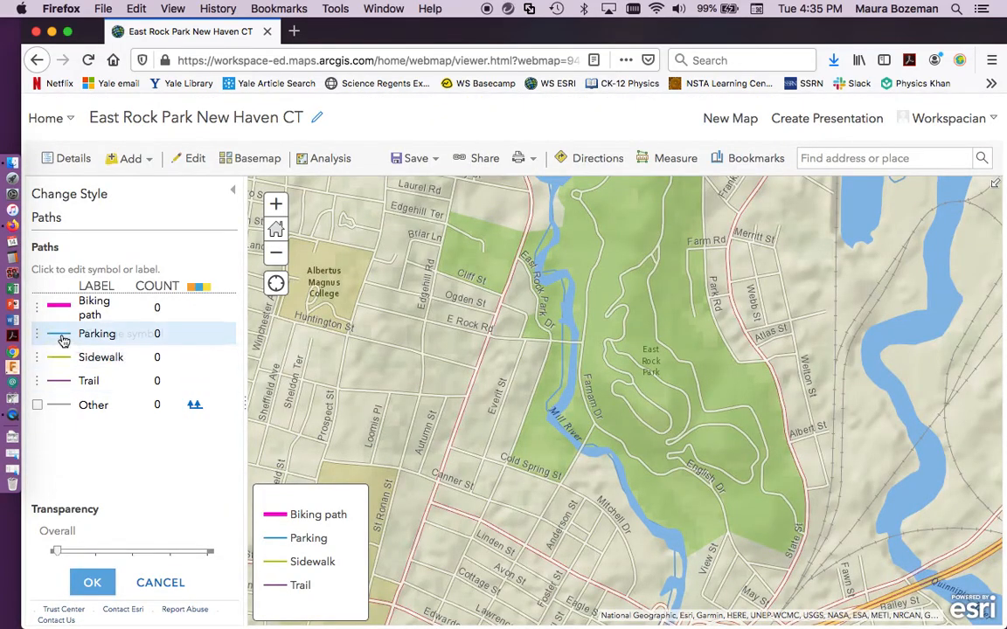
# Set the Parking line to light blue #73B2FF with a width of 5 px.
pyautogui.click(62, 338)
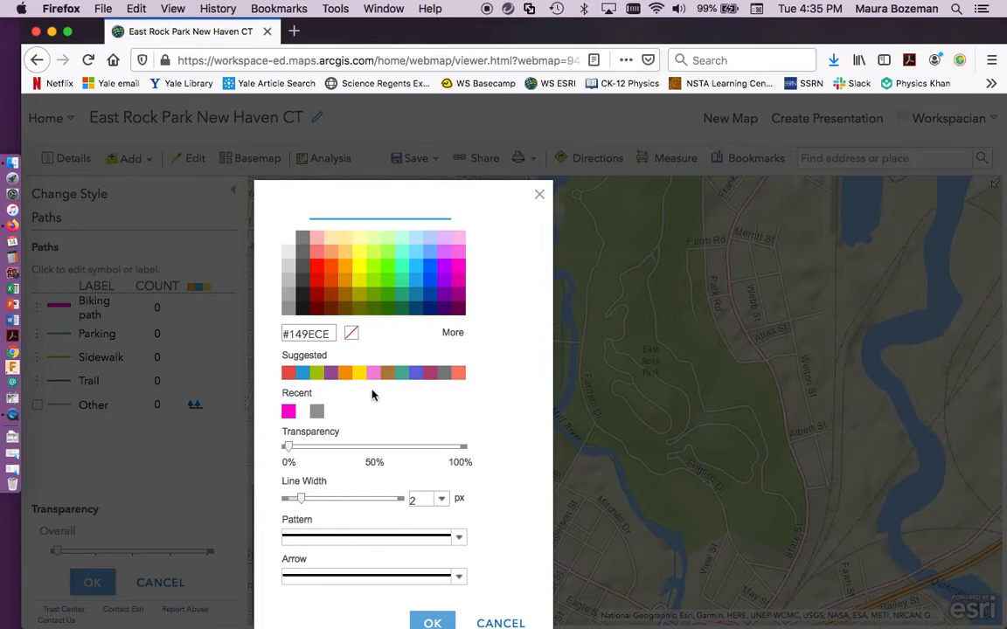
pyautogui.click(431, 256)
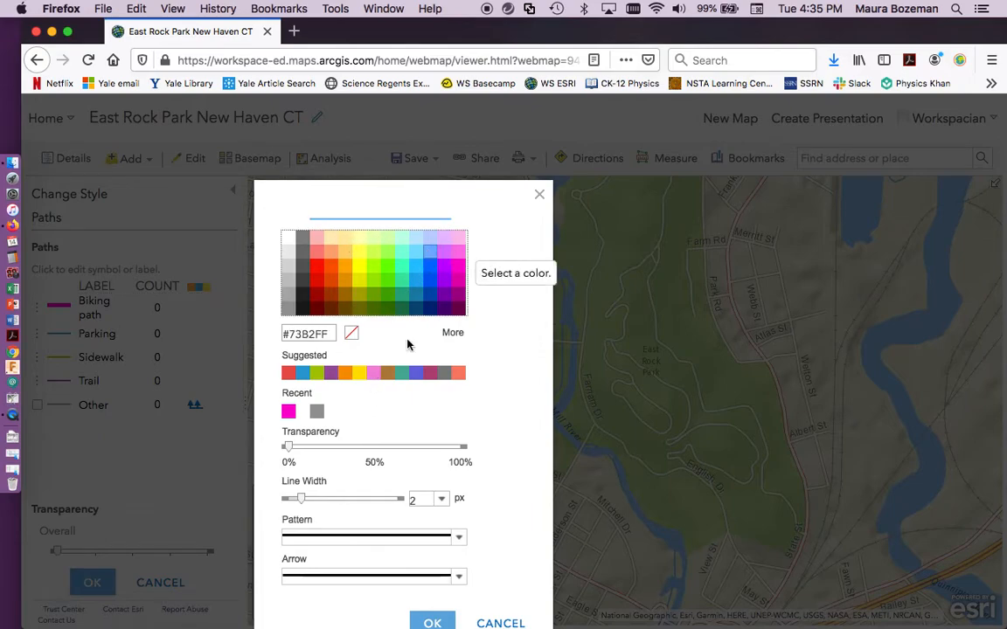
pyautogui.click(327, 502)
pyautogui.moveTo(325, 503); pyautogui.dragTo(320, 503)
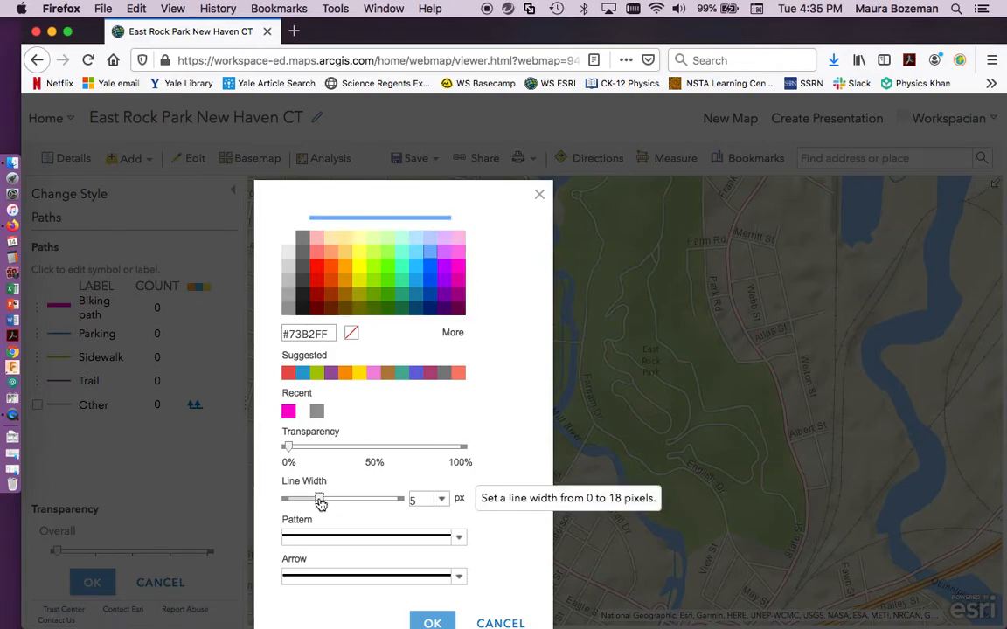
pyautogui.click(432, 622)
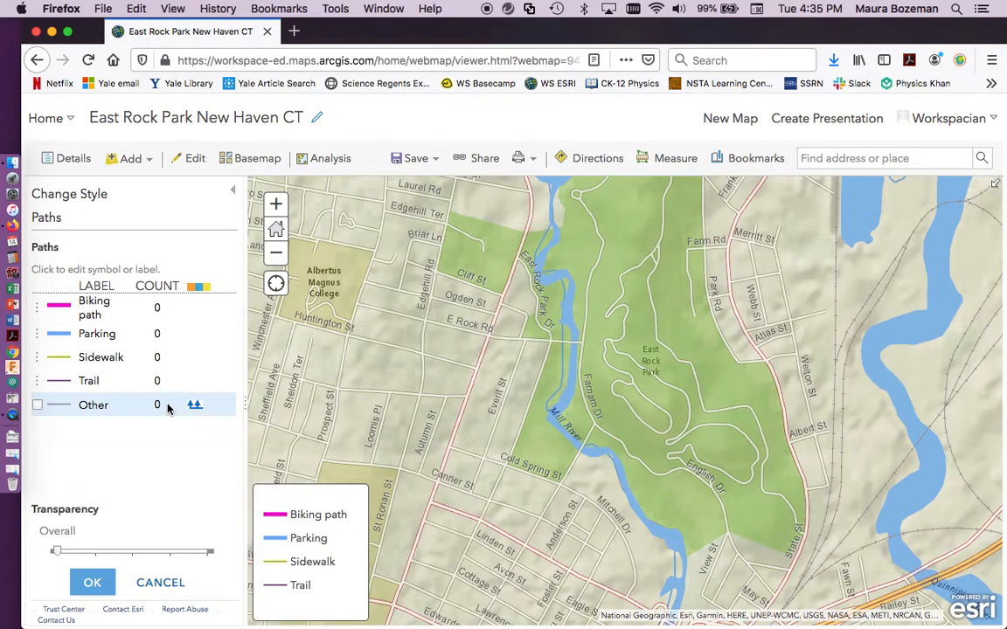
# Set the Sidewalk line width to 5 px, keeping its green color.
pyautogui.click(58, 361)
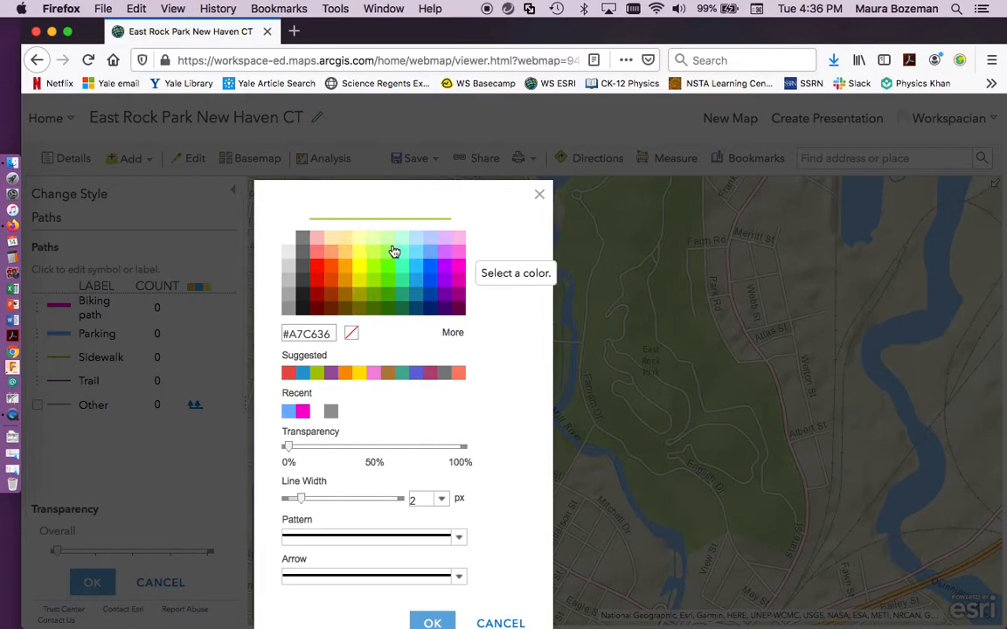
pyautogui.click(332, 504)
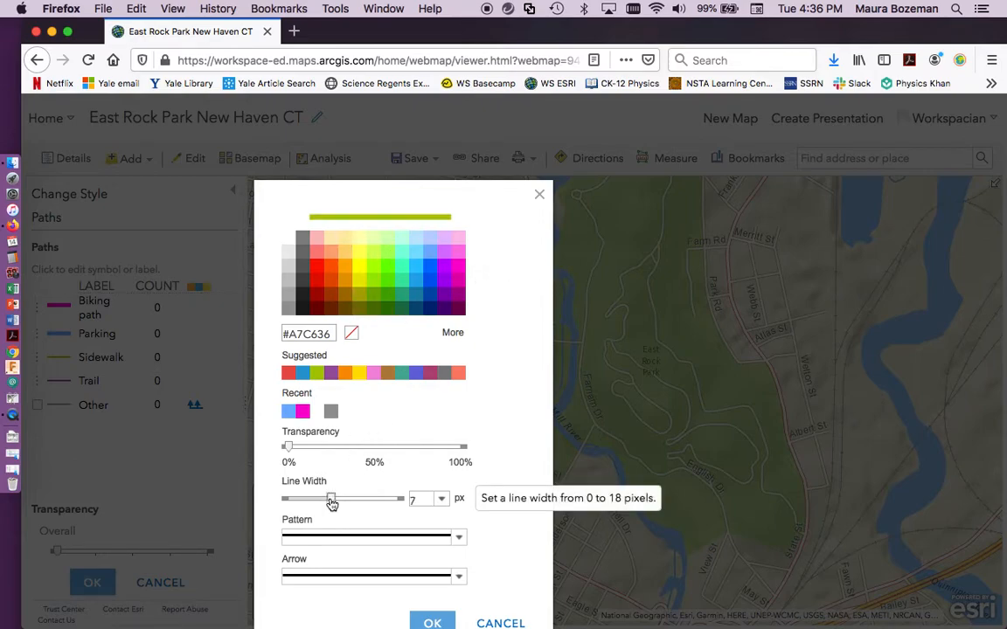
pyautogui.moveTo(325, 502); pyautogui.dragTo(321, 502)
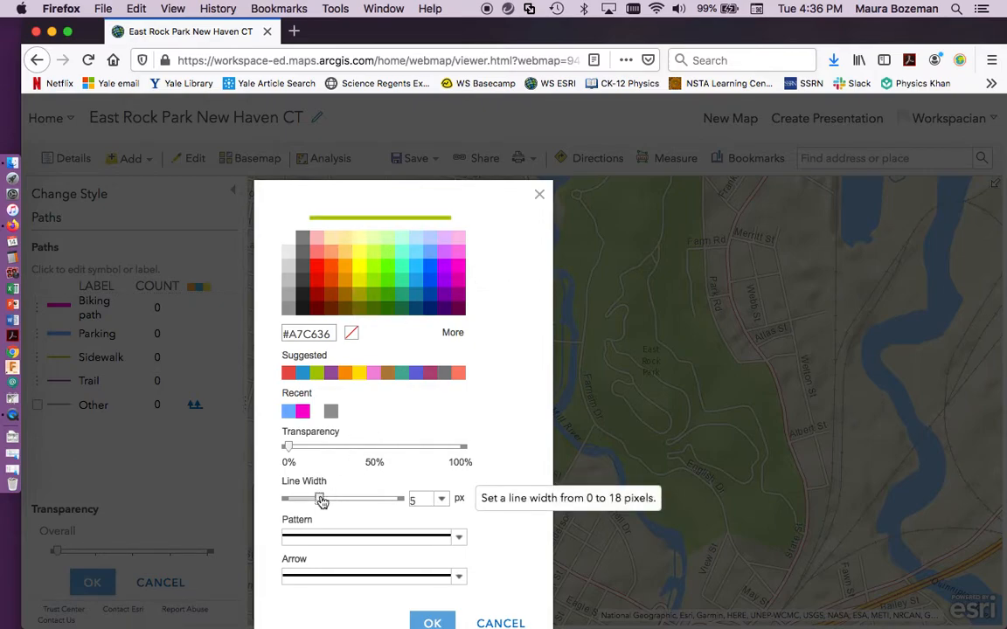
pyautogui.click(430, 620)
# Set the Trail line to dark brown #732600 and make it thicker, similar to the other path lines.
pyautogui.click(61, 382)
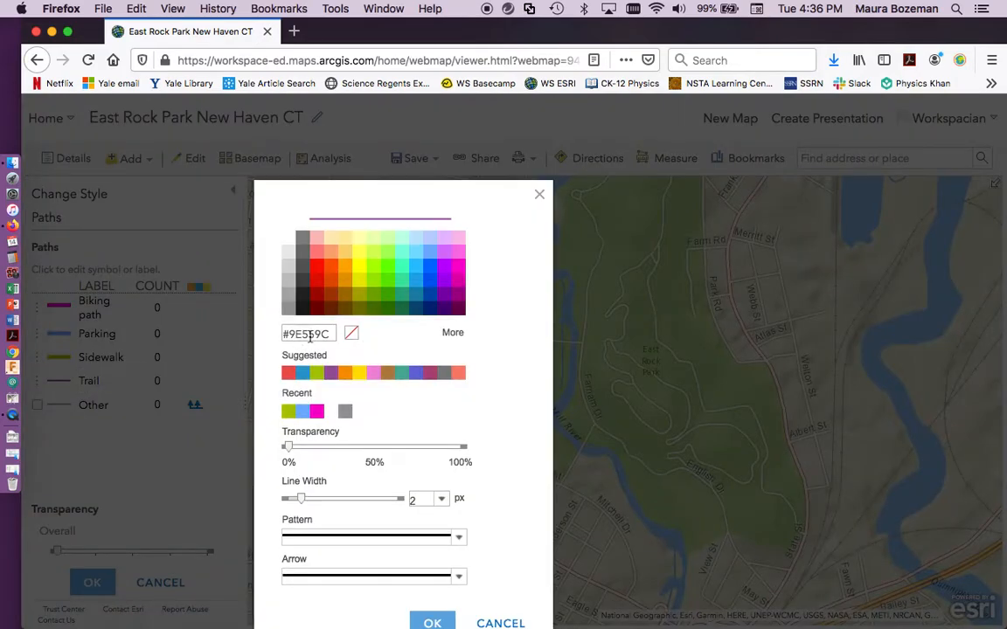
pyautogui.click(332, 309)
pyautogui.click(339, 500)
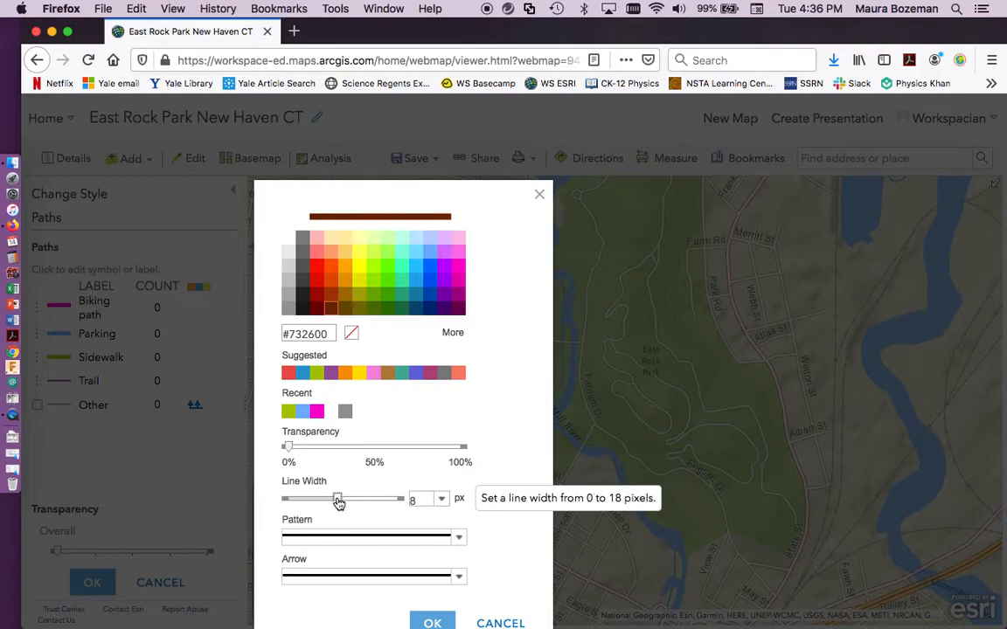
pyautogui.moveTo(332, 503); pyautogui.dragTo(325, 503)
pyautogui.click(432, 622)
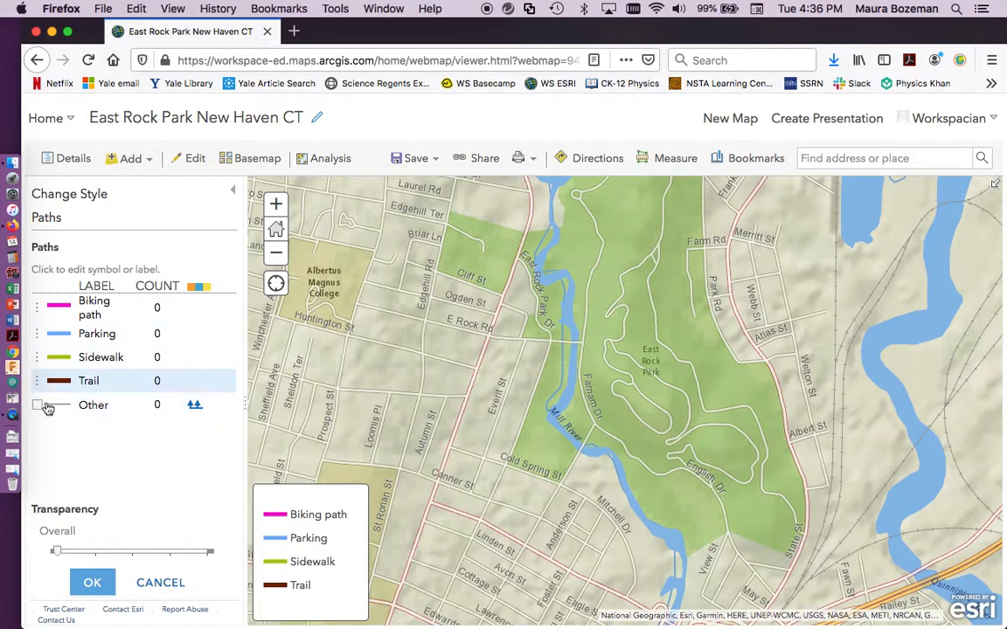
# Apply the unique symbol settings and finish the Paths layer style.
pyautogui.scroll(-3, 135, 476)
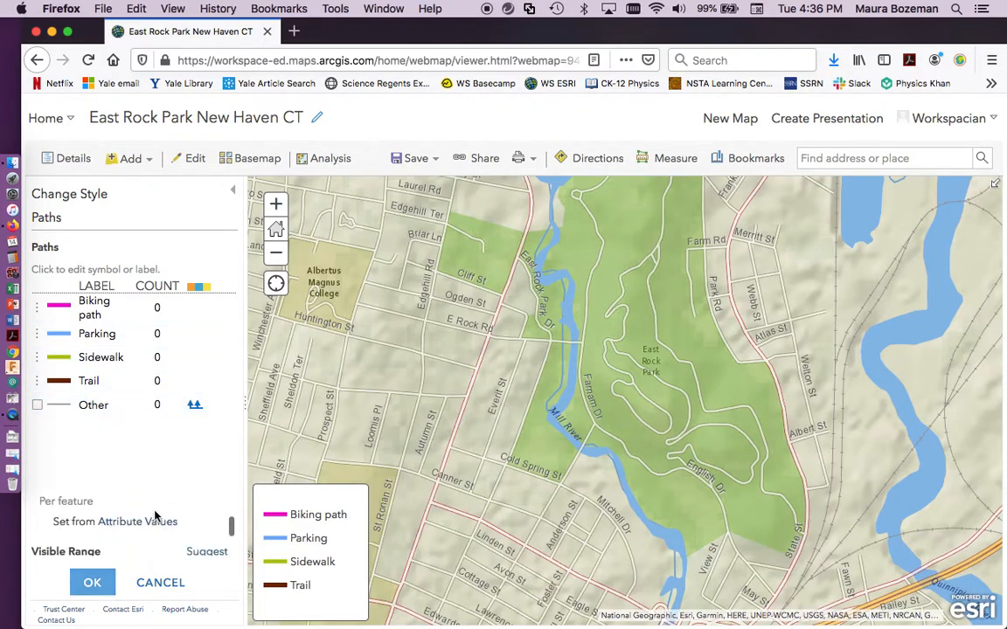
pyautogui.click(96, 584)
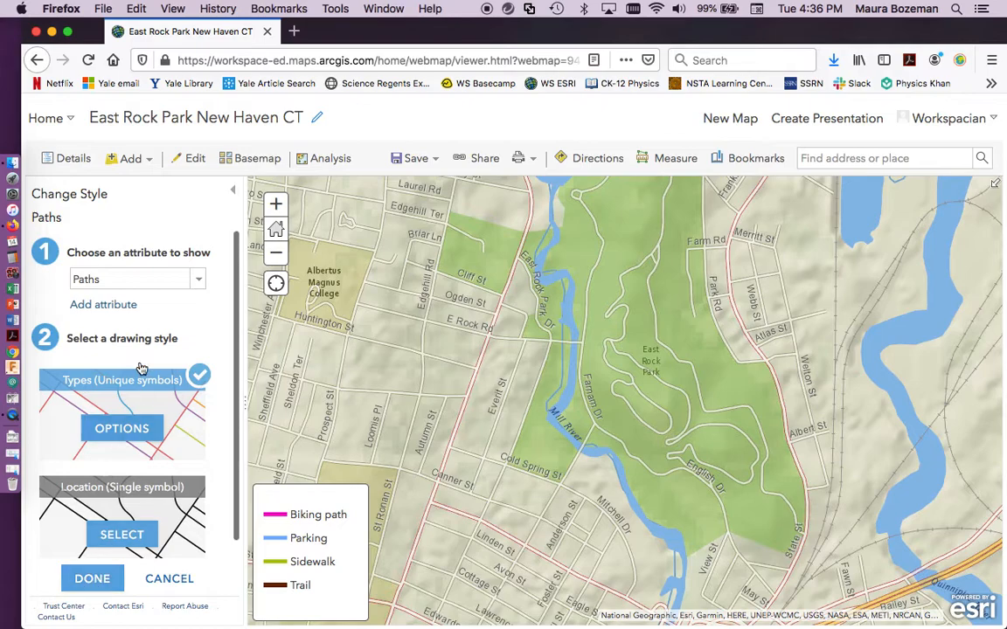
pyautogui.click(93, 580)
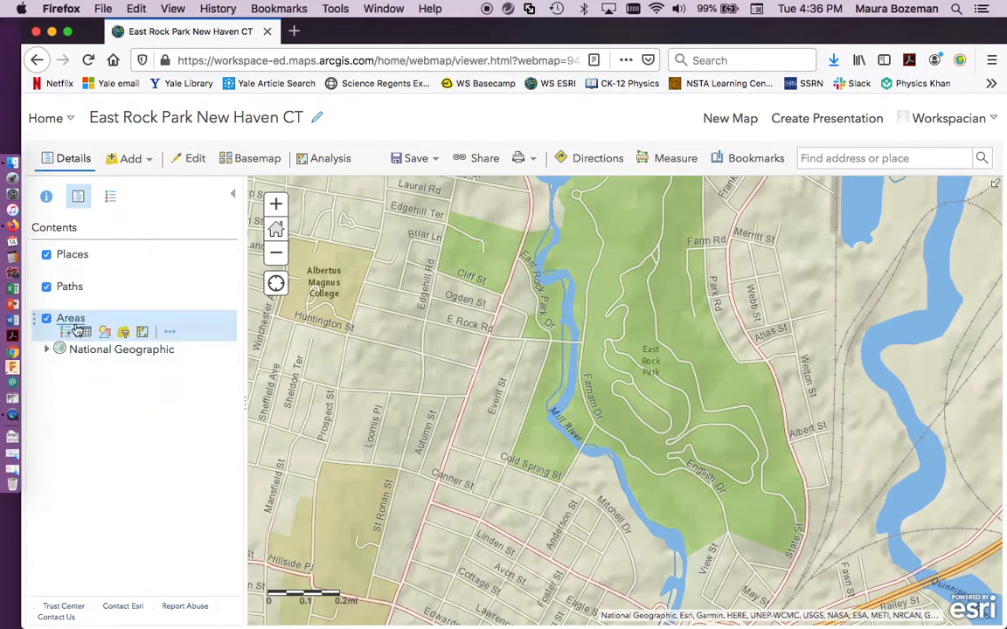
# Style the Areas layer by its Areas attribute and open the options for the Types (Unique symbols) drawing style.
pyautogui.click(104, 333)
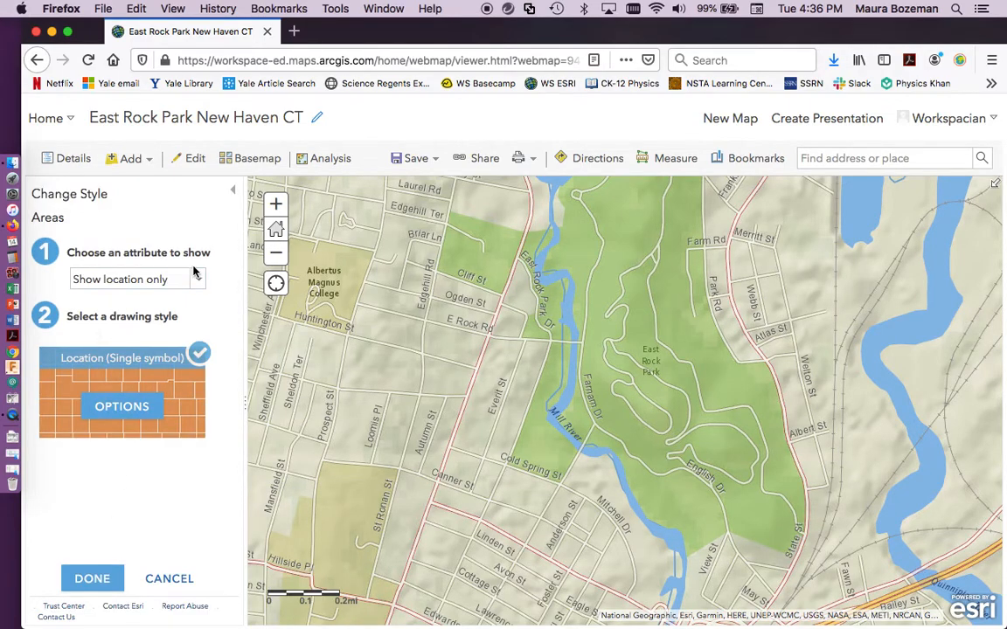
pyautogui.click(183, 279)
pyautogui.click(115, 314)
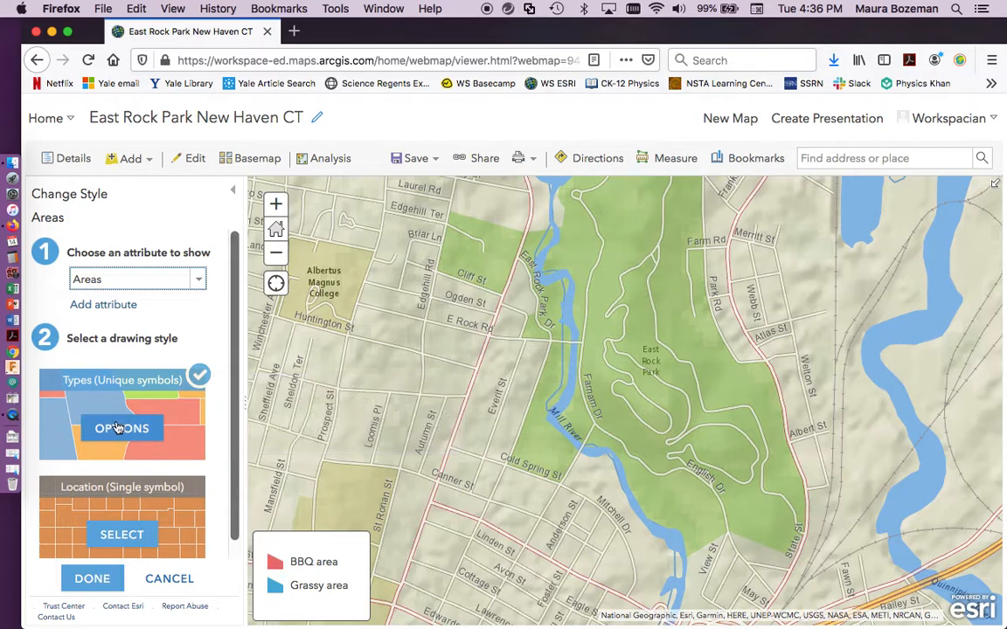
pyautogui.click(120, 428)
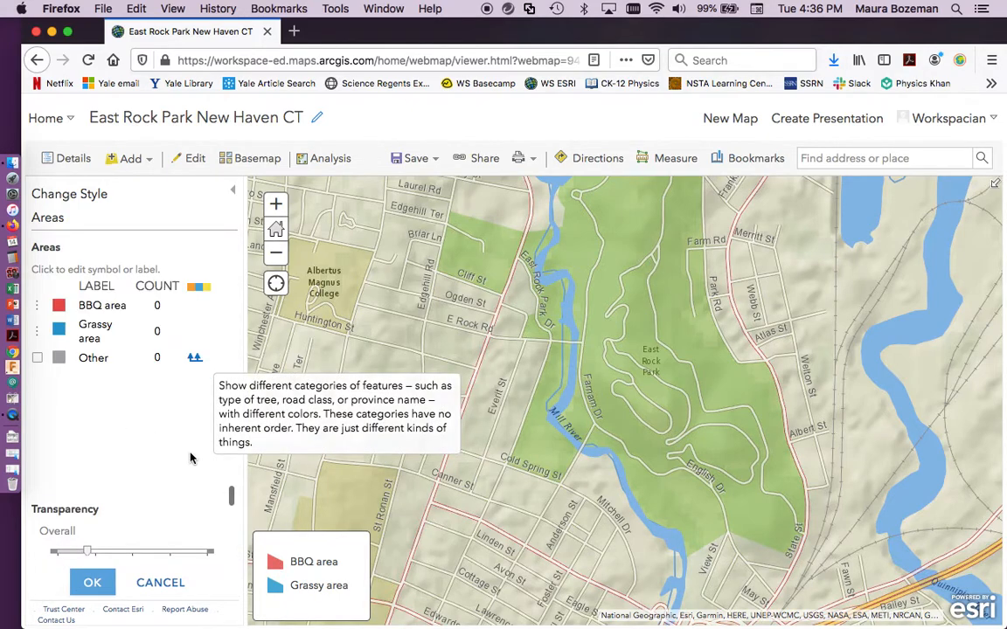
# Set the Grassy area fill to green #A7C636 with about 20% transparency.
pyautogui.click(61, 334)
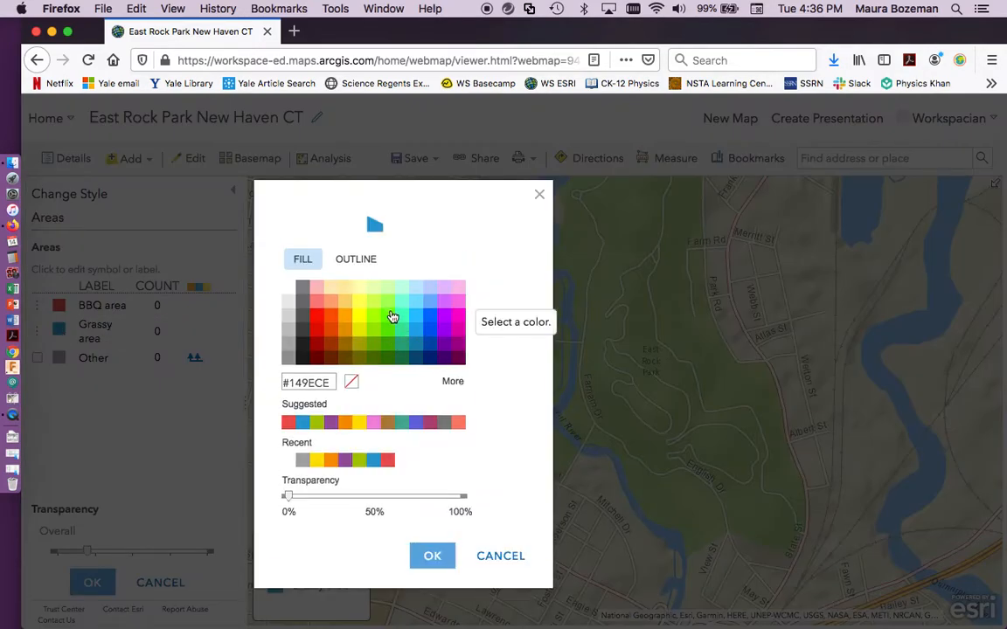
pyautogui.click(361, 460)
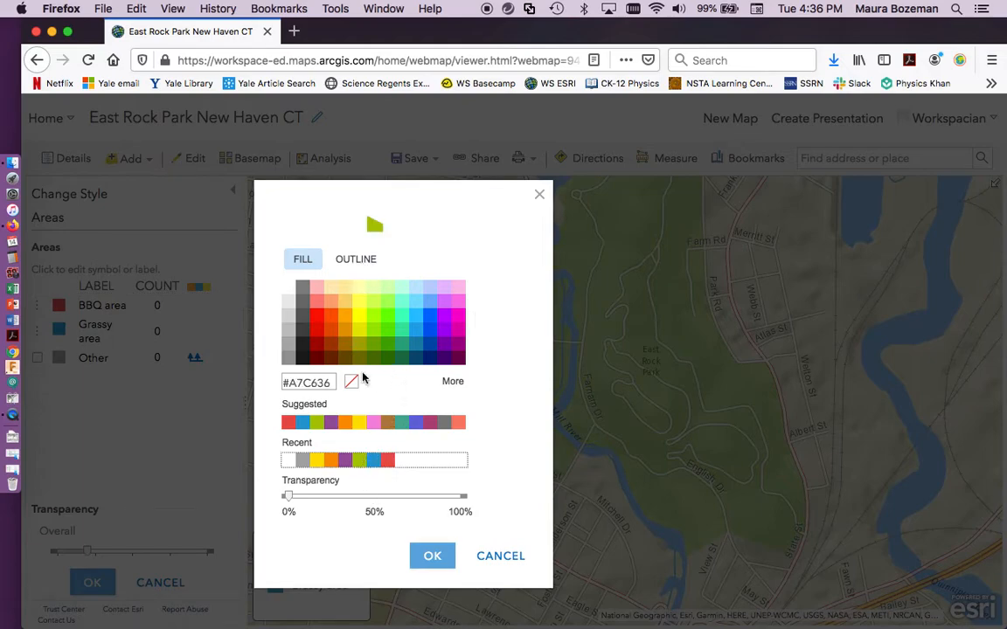
pyautogui.click(314, 496)
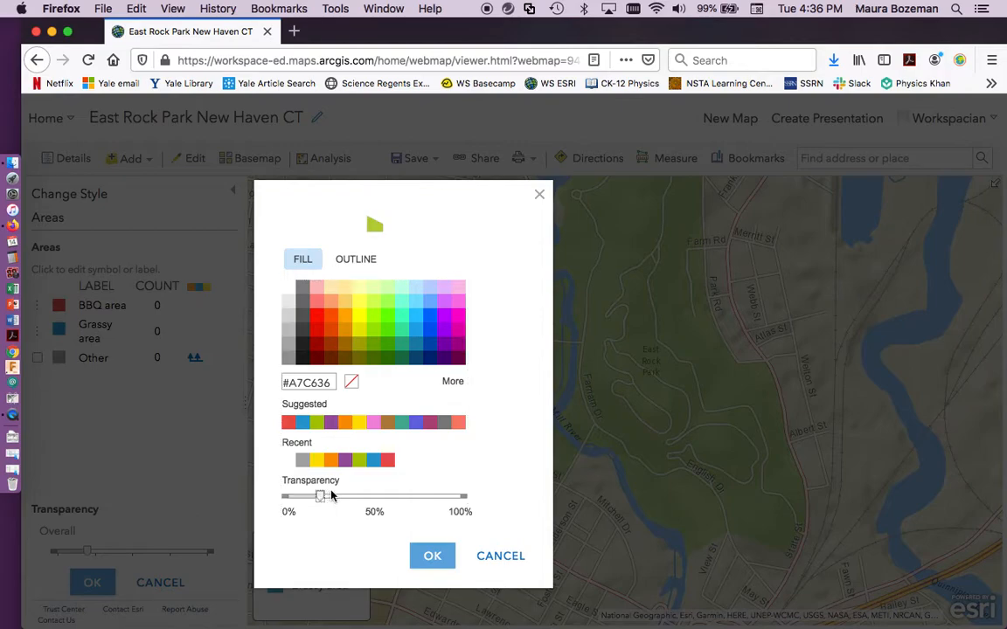
pyautogui.click(429, 555)
# Set the BBQ area fill to brown #A87000, slightly transparent, and apply the unique symbol settings of the Areas layer.
pyautogui.click(59, 306)
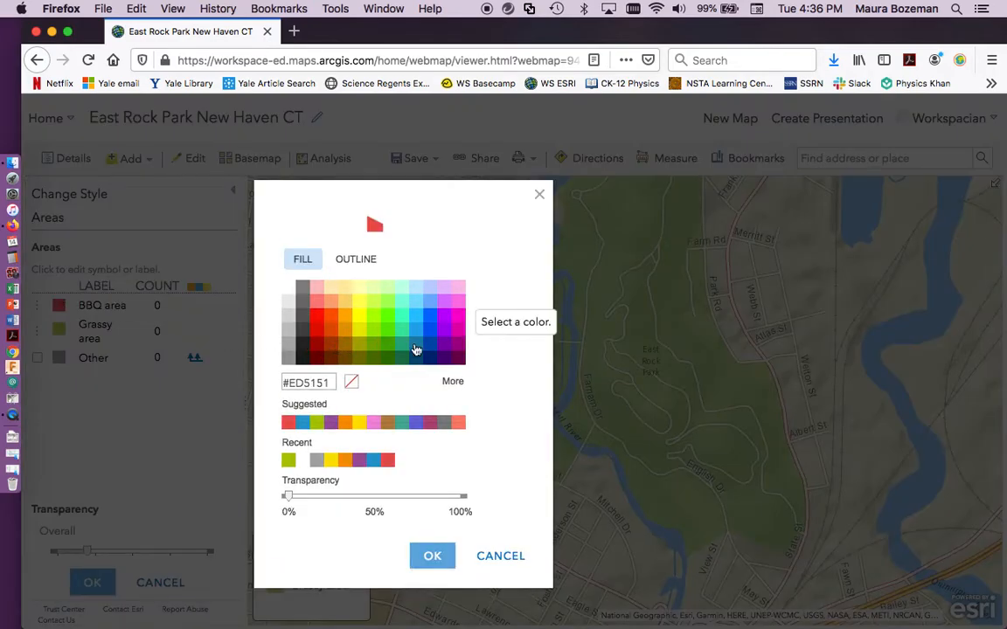
pyautogui.click(346, 346)
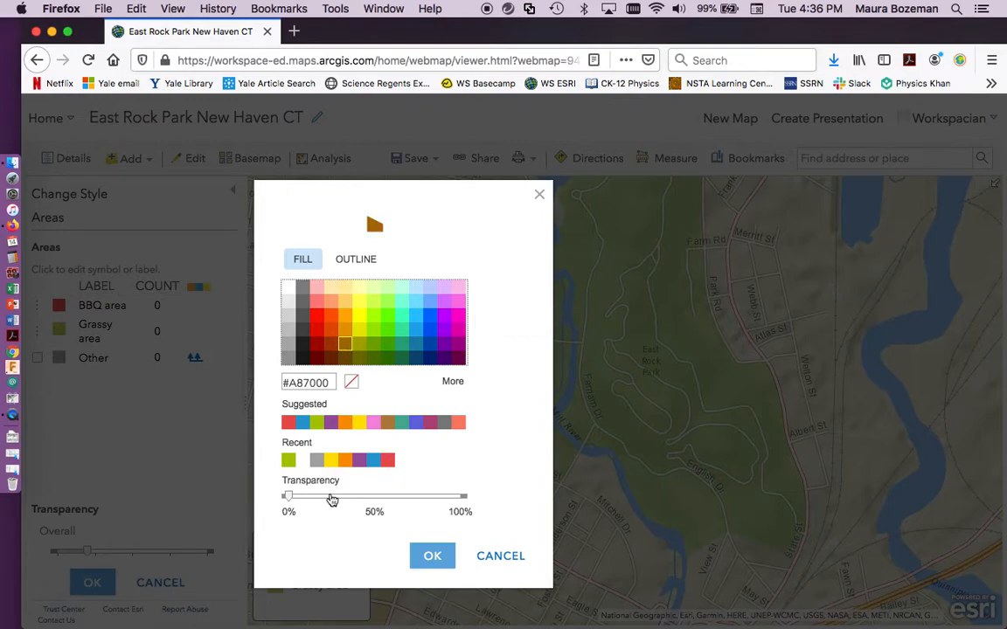
pyautogui.click(424, 557)
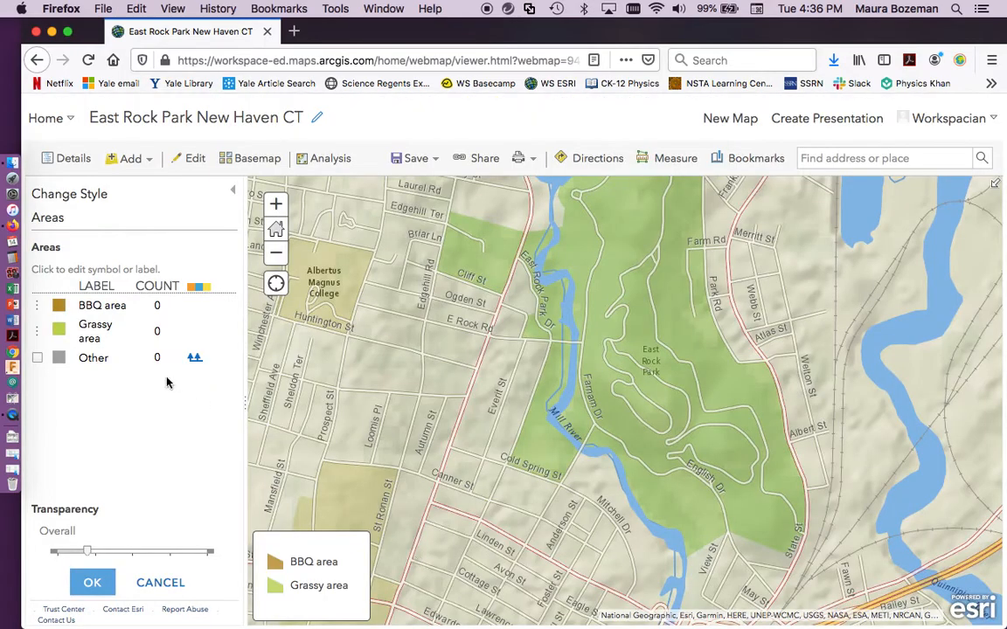
pyautogui.click(93, 578)
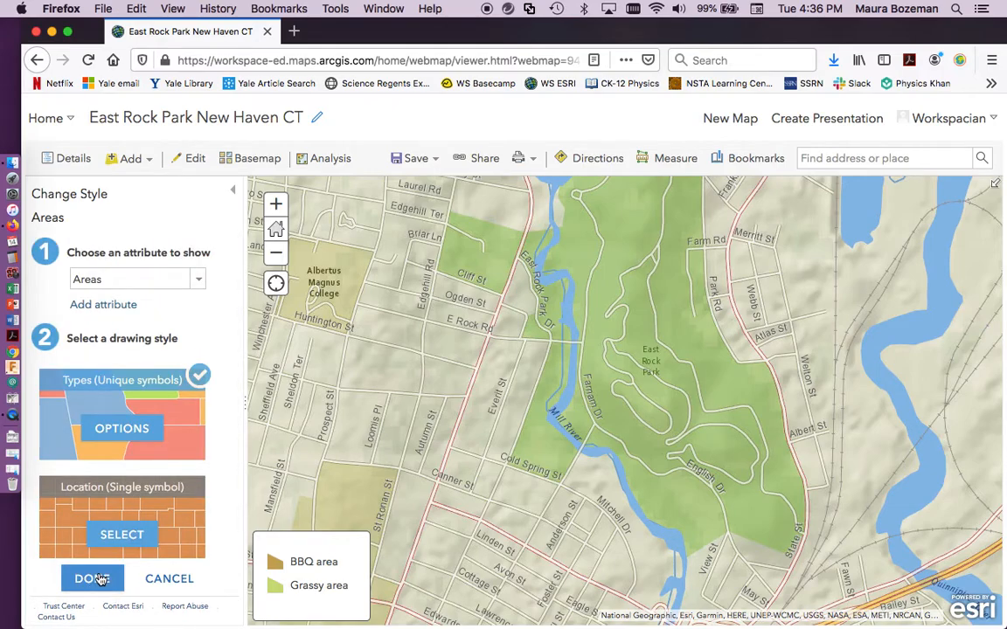
# Finish the Areas layer style and save the new-feature types of the Places layer for editing.
pyautogui.click(101, 579)
pyautogui.click(197, 163)
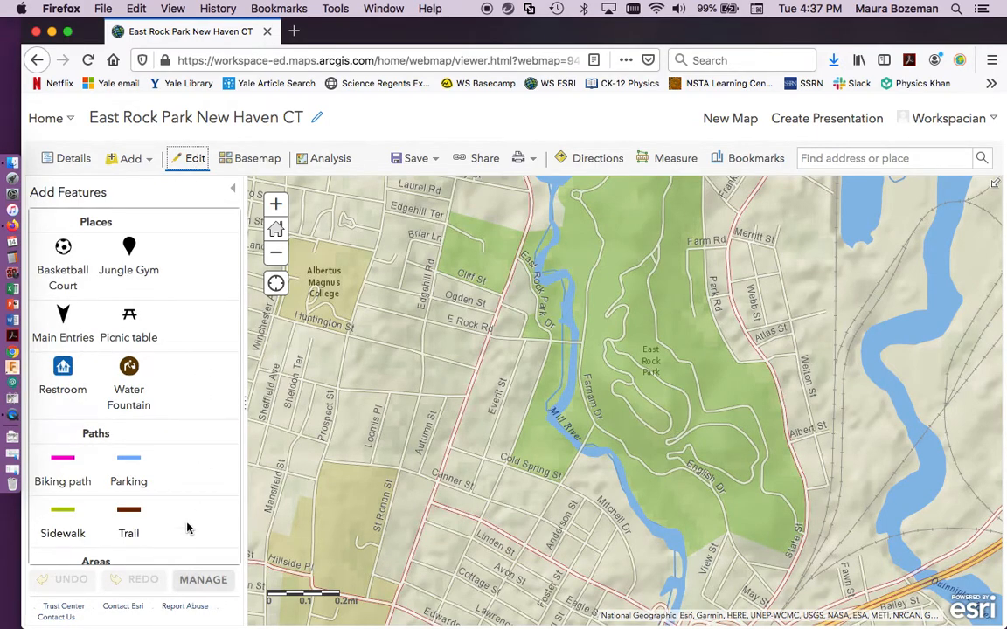
pyautogui.click(202, 580)
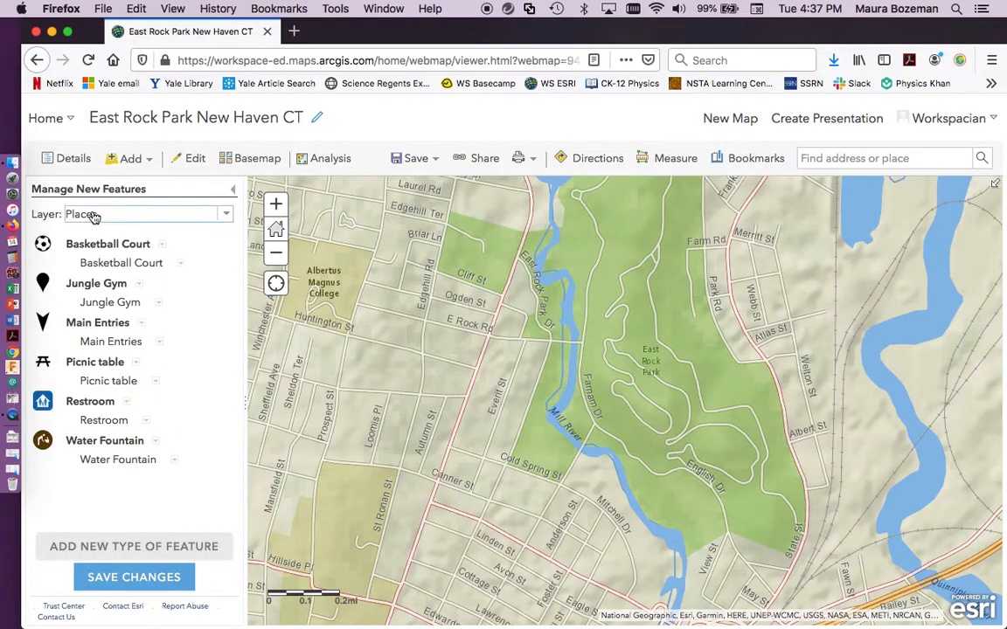
pyautogui.click(133, 579)
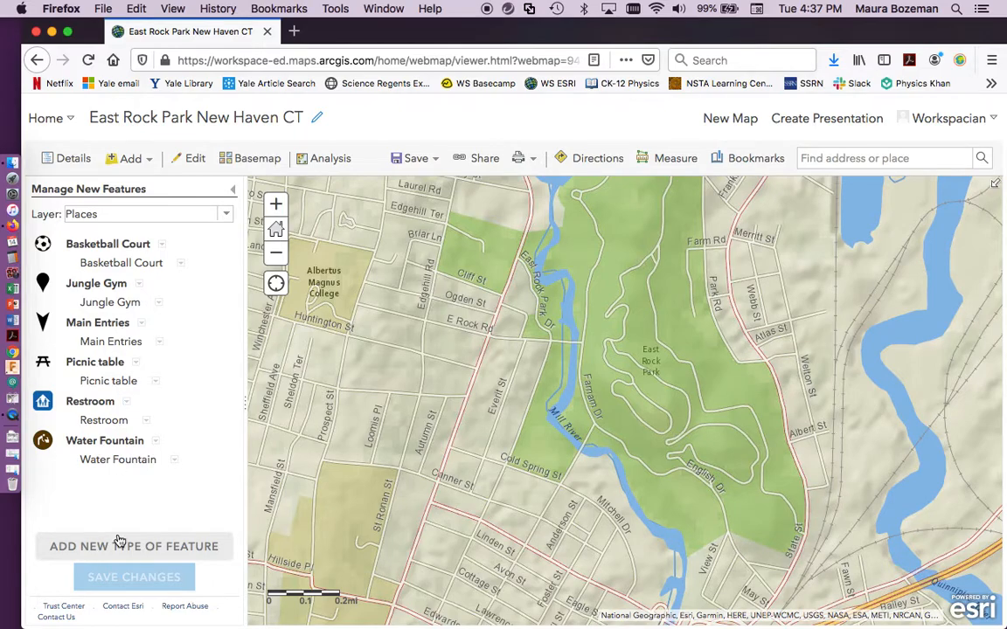
# Save the new-feature types of the Paths layer and of the Areas layer.
pyautogui.click(226, 215)
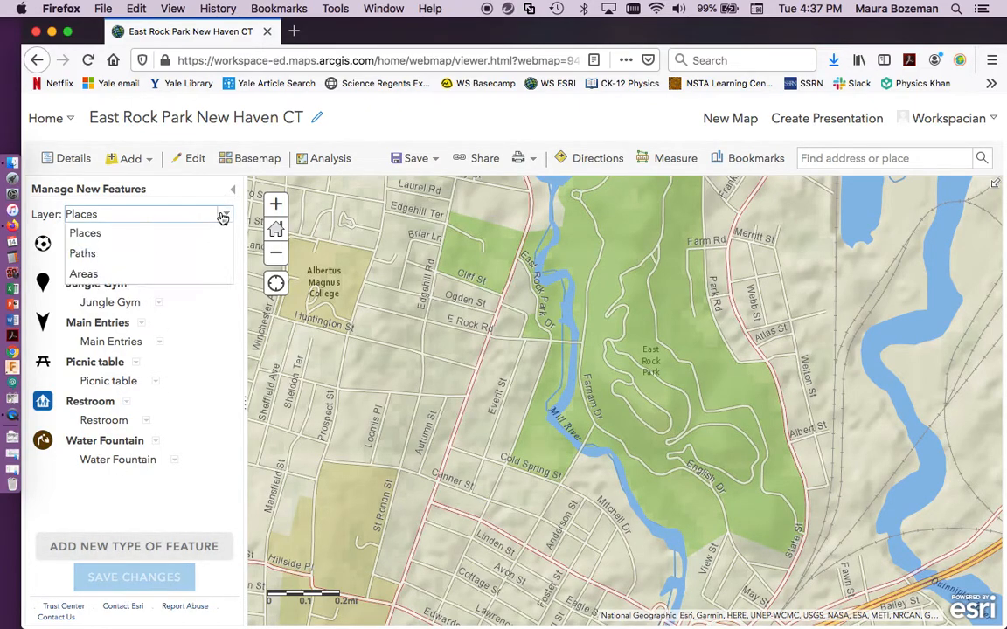
pyautogui.click(98, 253)
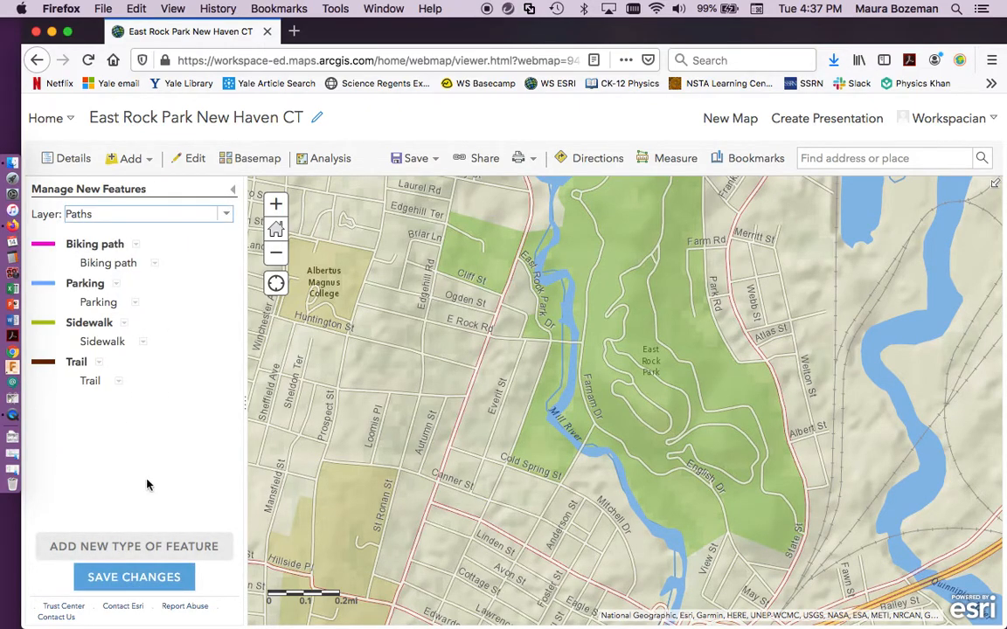
pyautogui.click(134, 578)
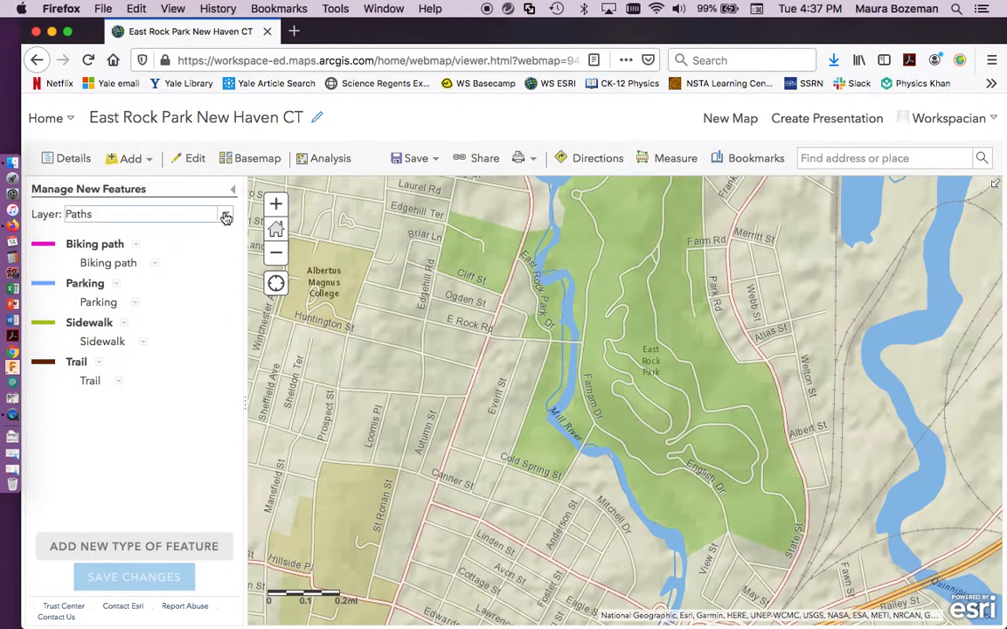
pyautogui.click(214, 215)
pyautogui.click(84, 274)
pyautogui.click(135, 579)
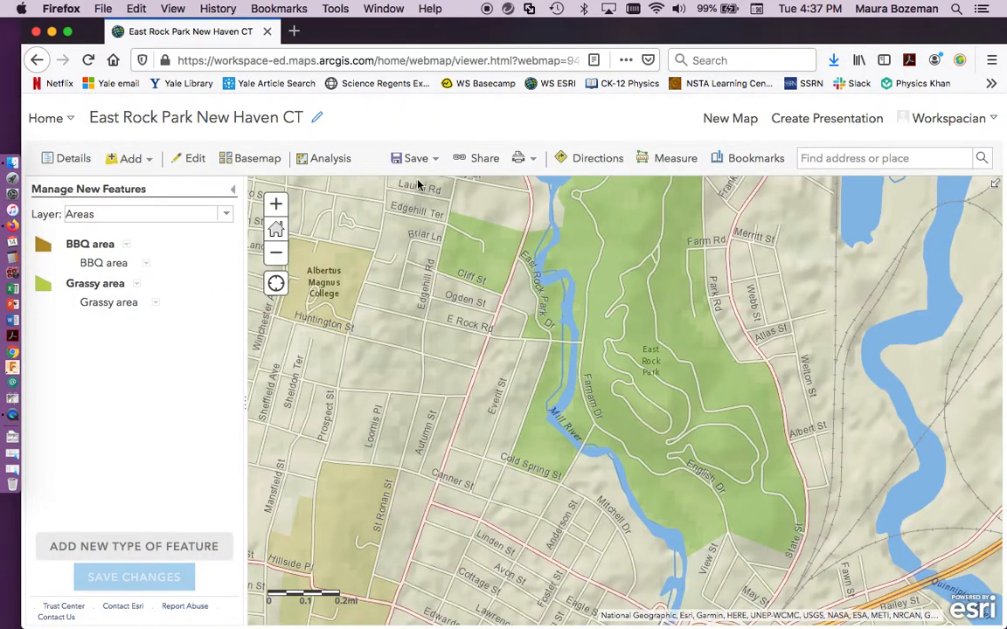
# Save the web map and leave feature management.
pyautogui.click(411, 160)
pyautogui.click(414, 190)
pyautogui.click(236, 193)
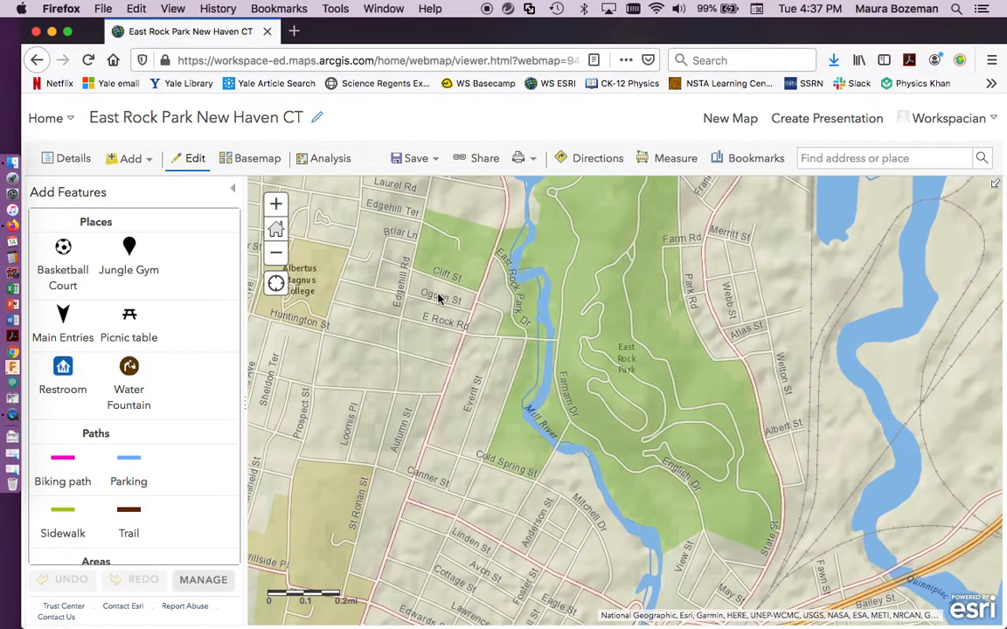
pyautogui.click(232, 190)
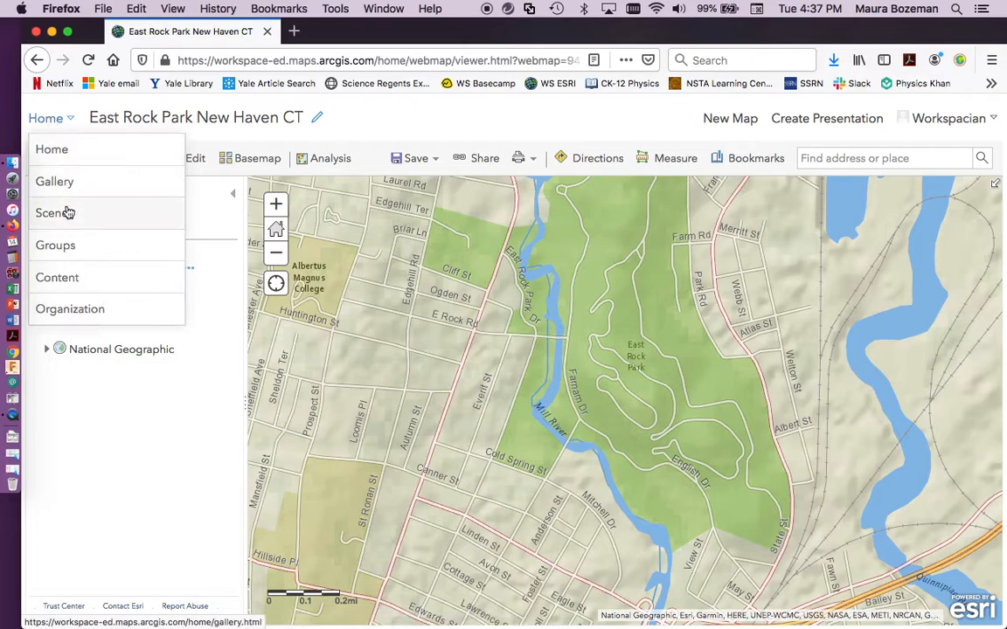
# Share the hosted feature layer East Rock Park New Haven CT with the organization and the Data Collector group.
pyautogui.click(75, 278)
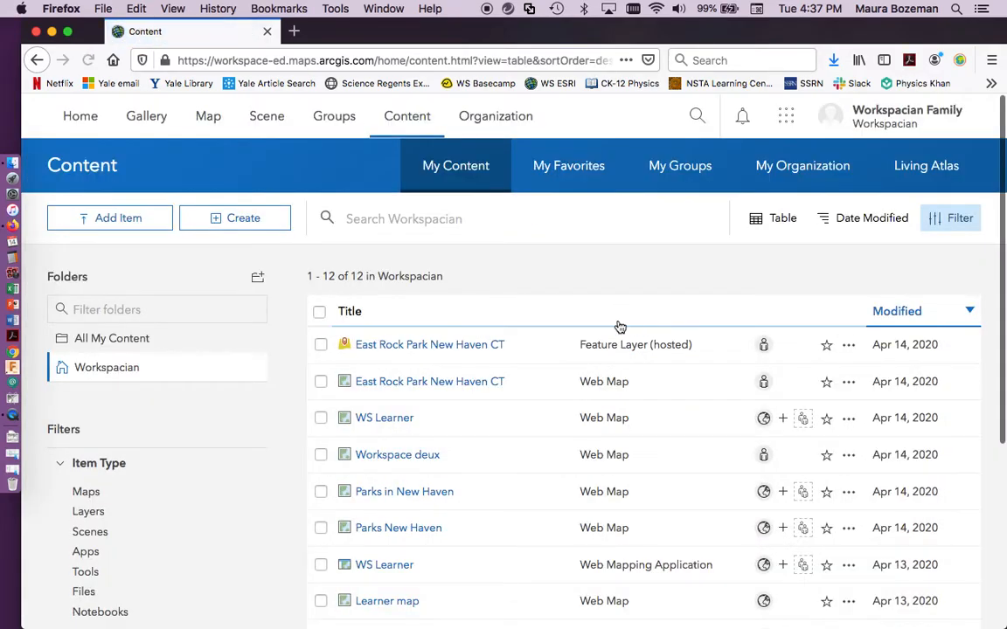
pyautogui.click(386, 346)
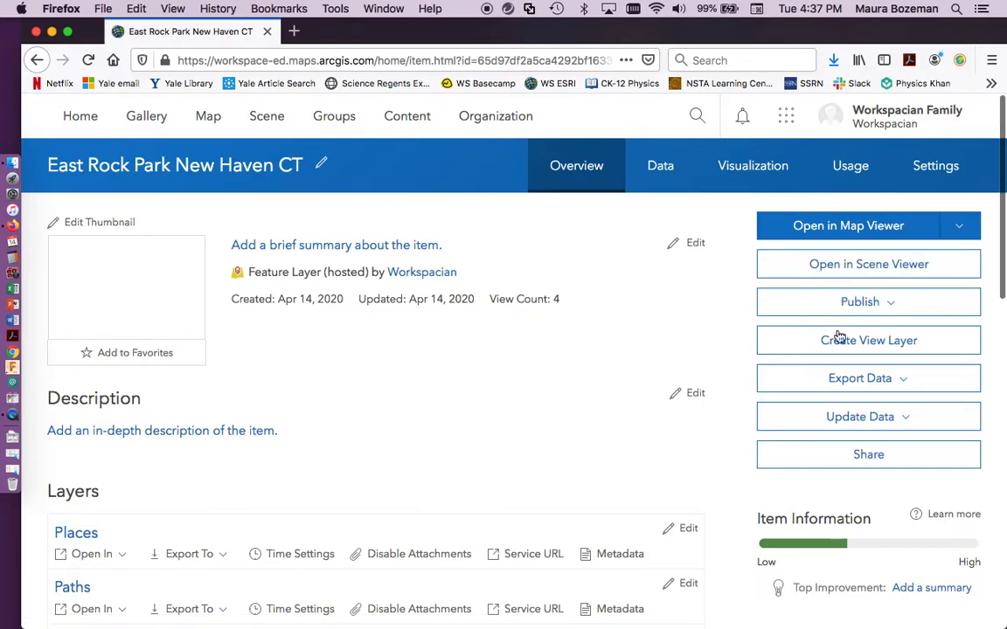
pyautogui.click(840, 452)
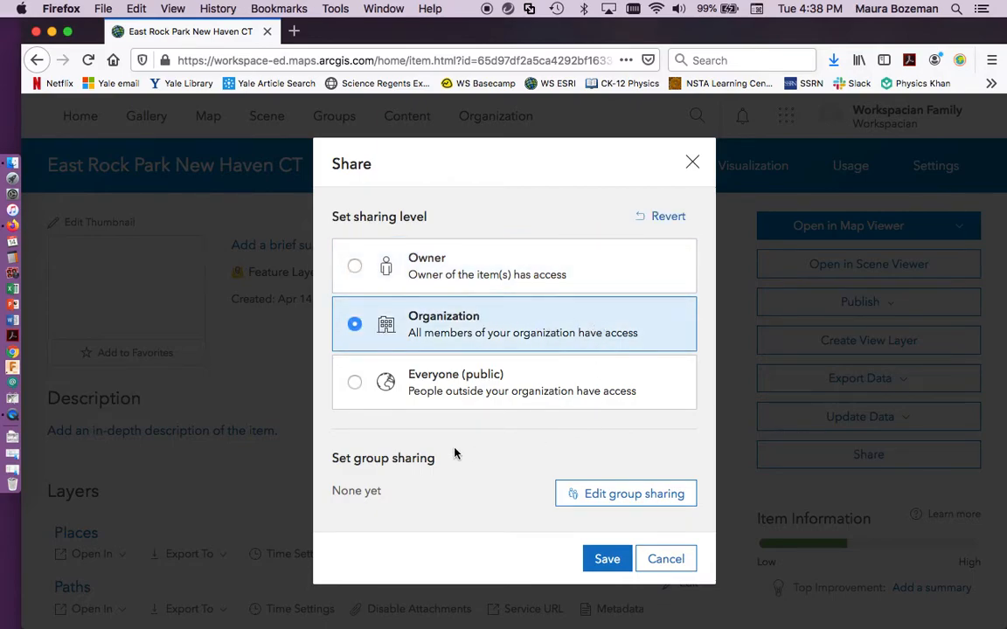
pyautogui.click(618, 504)
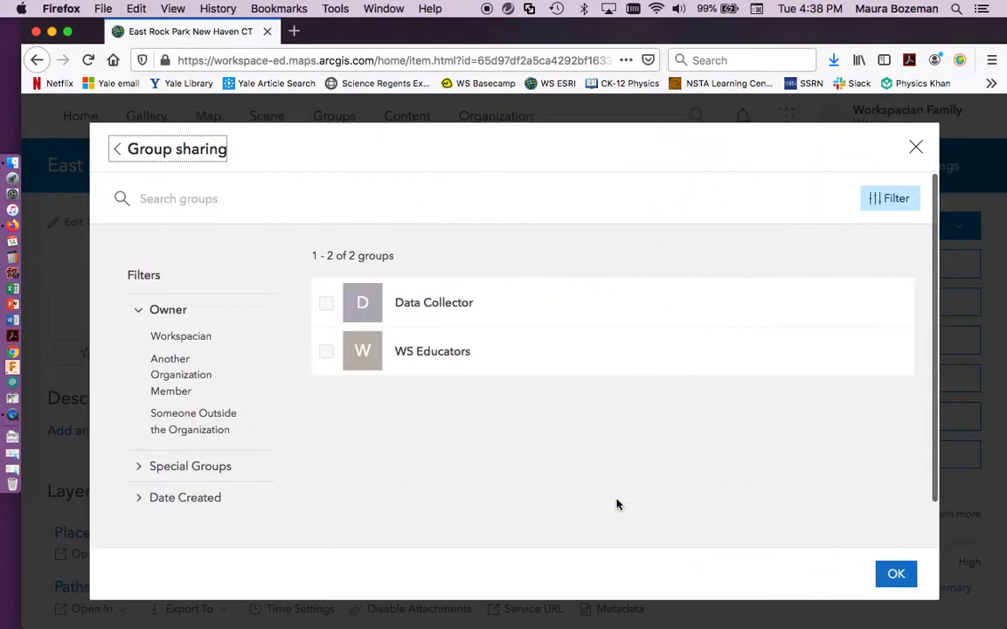
pyautogui.click(408, 306)
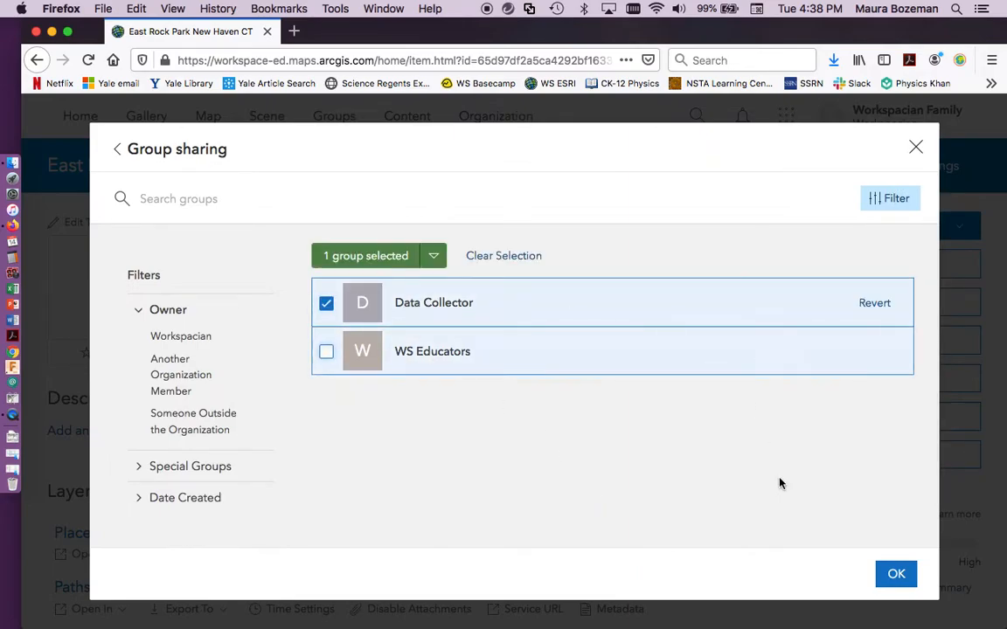
pyautogui.click(896, 573)
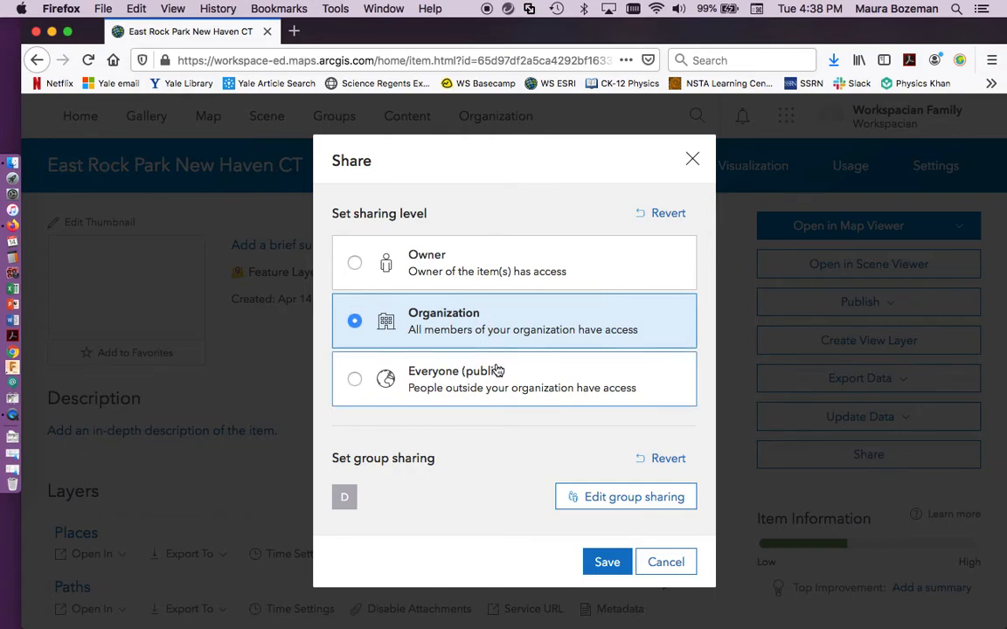
pyautogui.click(609, 562)
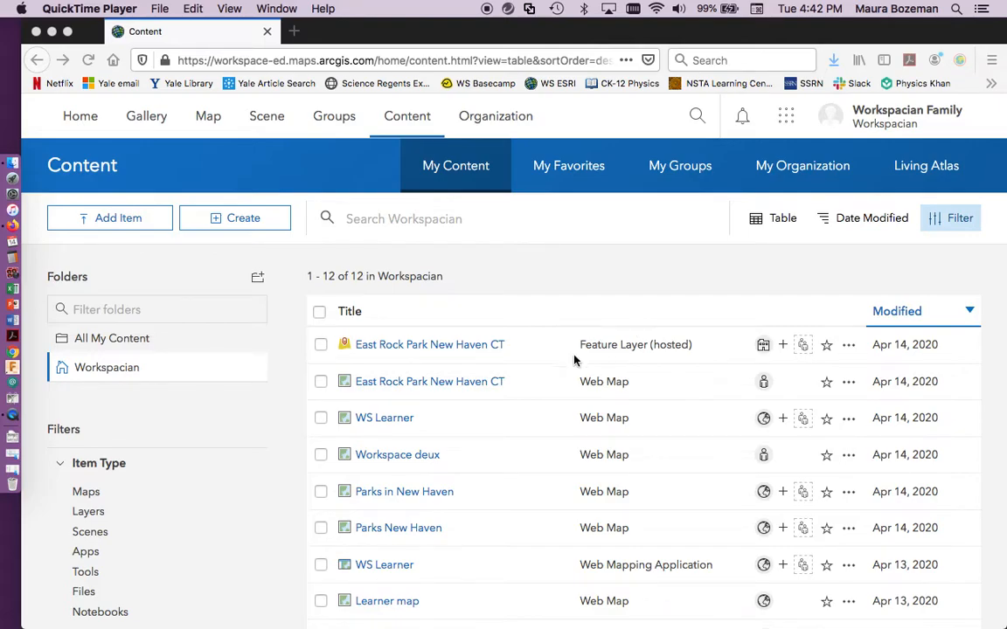
# Share the East Rock Park New Haven CT web map with the organization and the Data Collector group, and return to the content list.
pyautogui.click(439, 388)
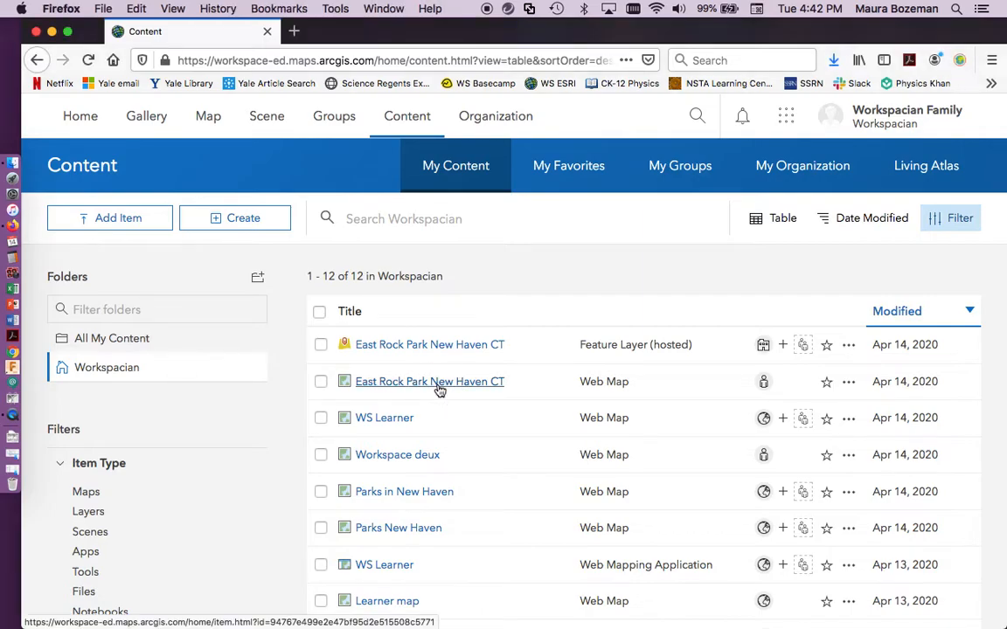
pyautogui.click(439, 388)
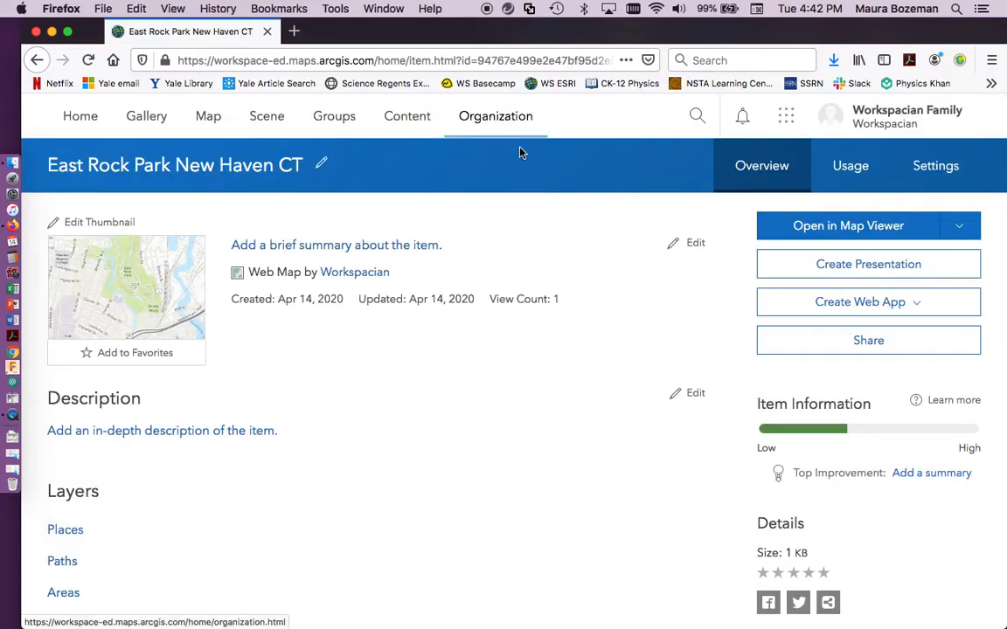
pyautogui.click(855, 342)
pyautogui.click(470, 323)
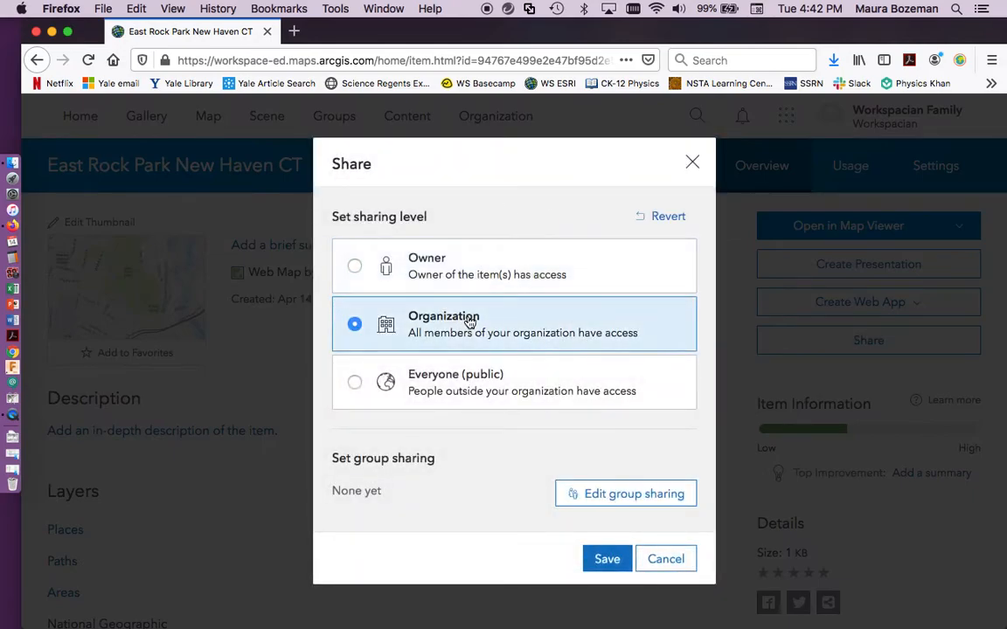
pyautogui.click(603, 494)
pyautogui.click(402, 302)
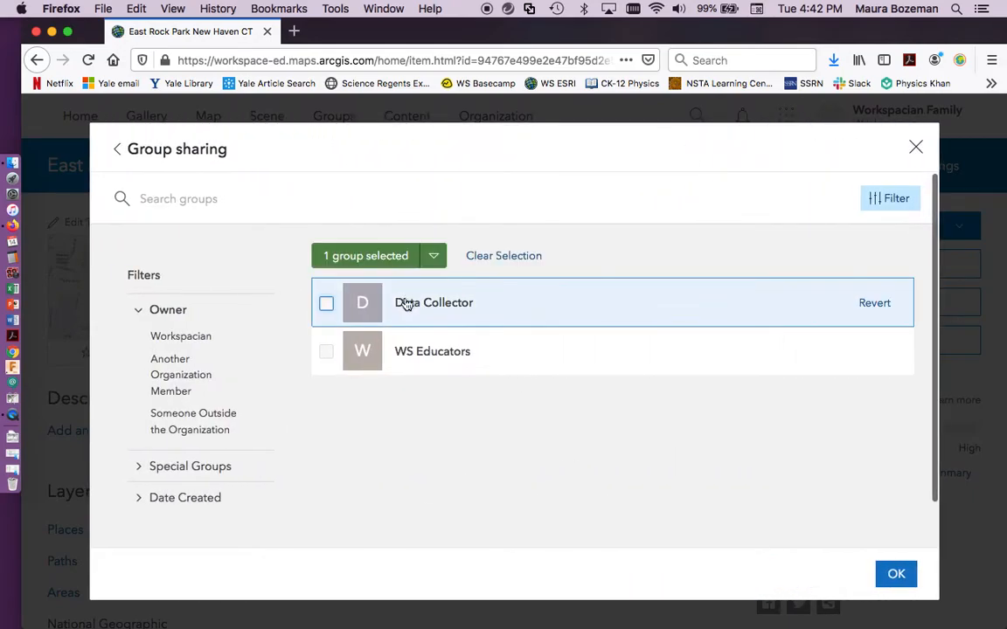
pyautogui.click(890, 572)
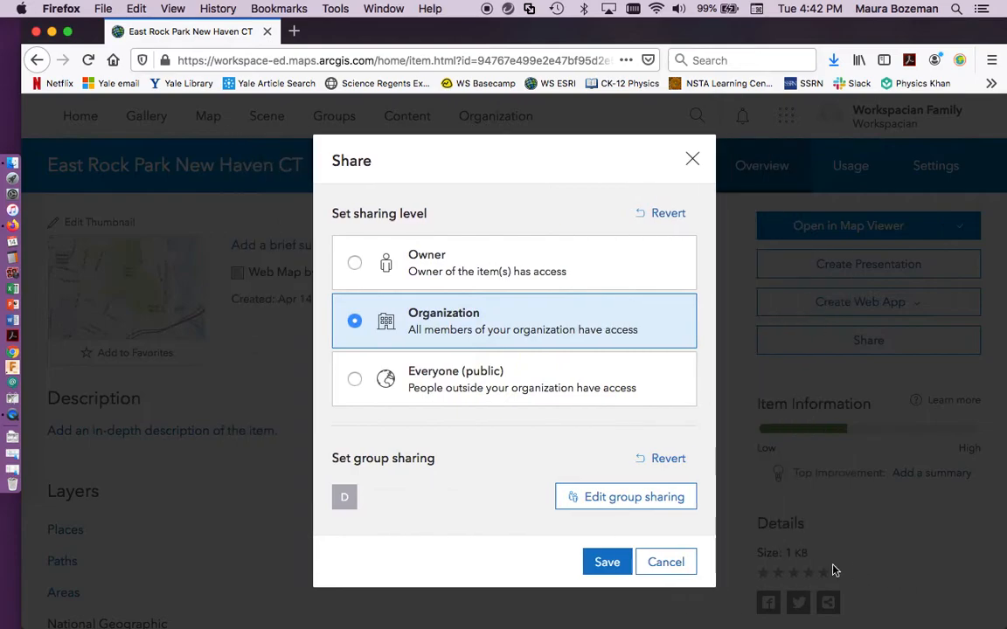
pyautogui.click(607, 563)
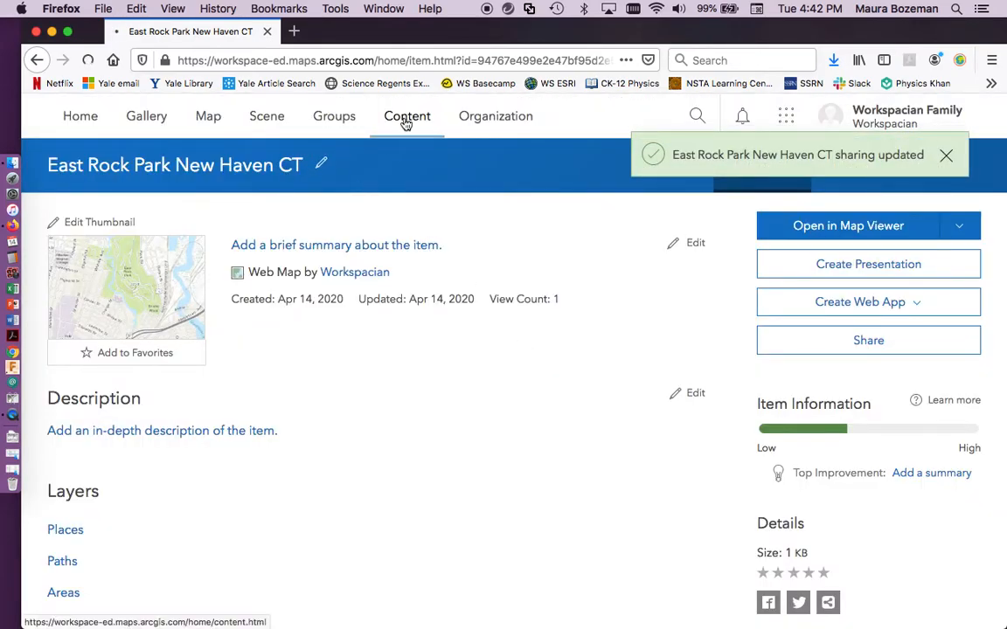
pyautogui.click(405, 122)
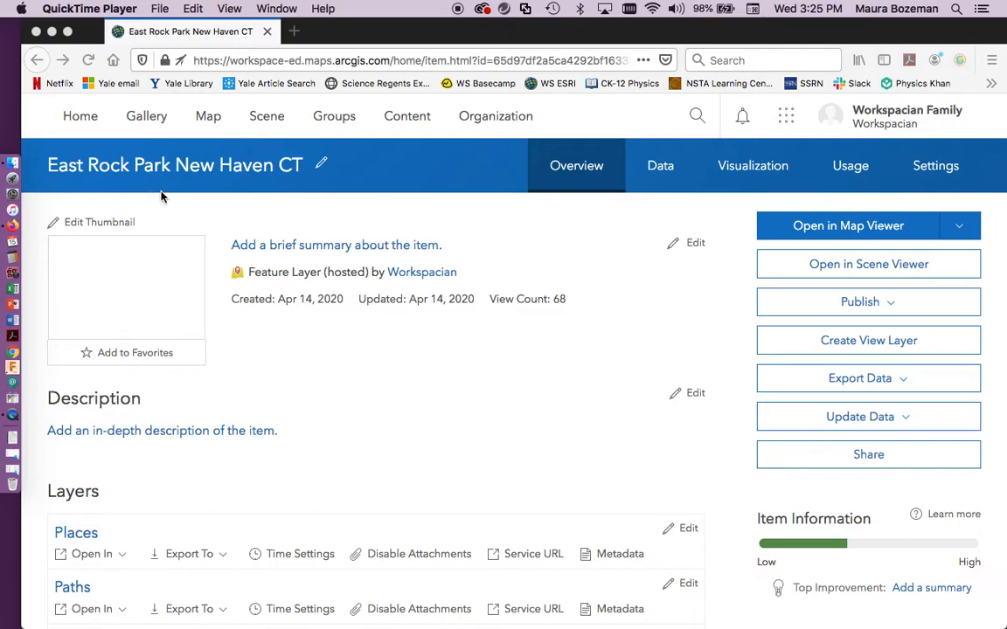
# Review the hosted feature layer's overview and examine the collected records in its Places data table.
pyautogui.scroll(-3, 290, 393)
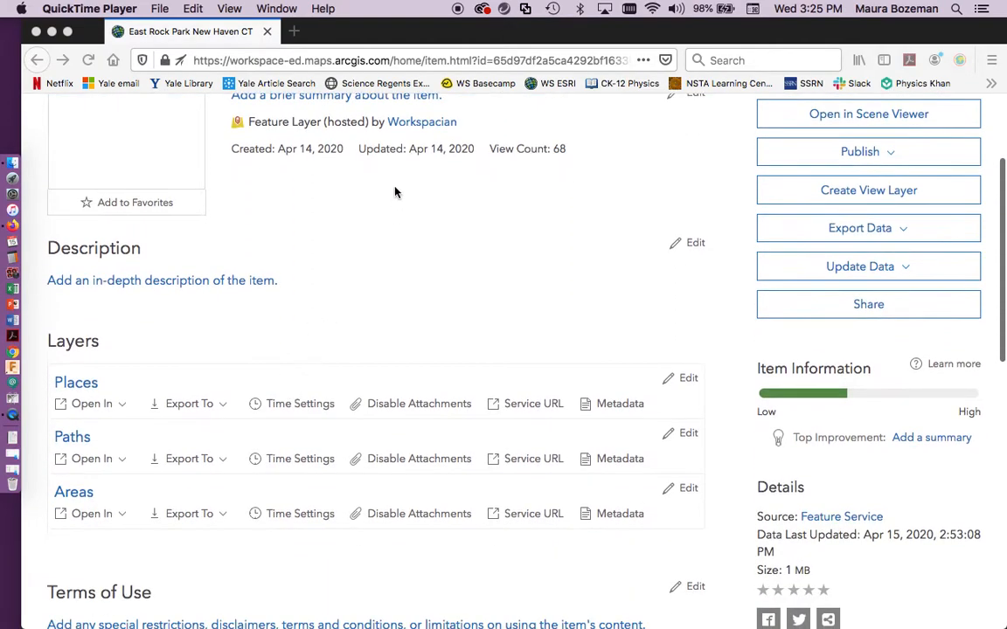
pyautogui.scroll(3, 436, 427)
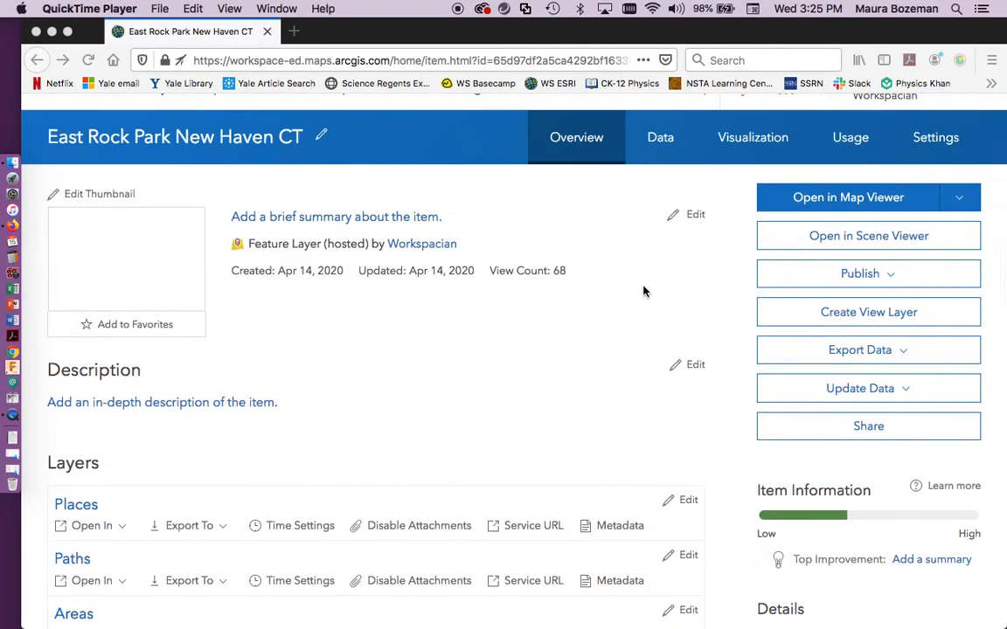
pyautogui.scroll(-2, 481, 472)
pyautogui.scroll(4, 479, 472)
pyautogui.click(662, 166)
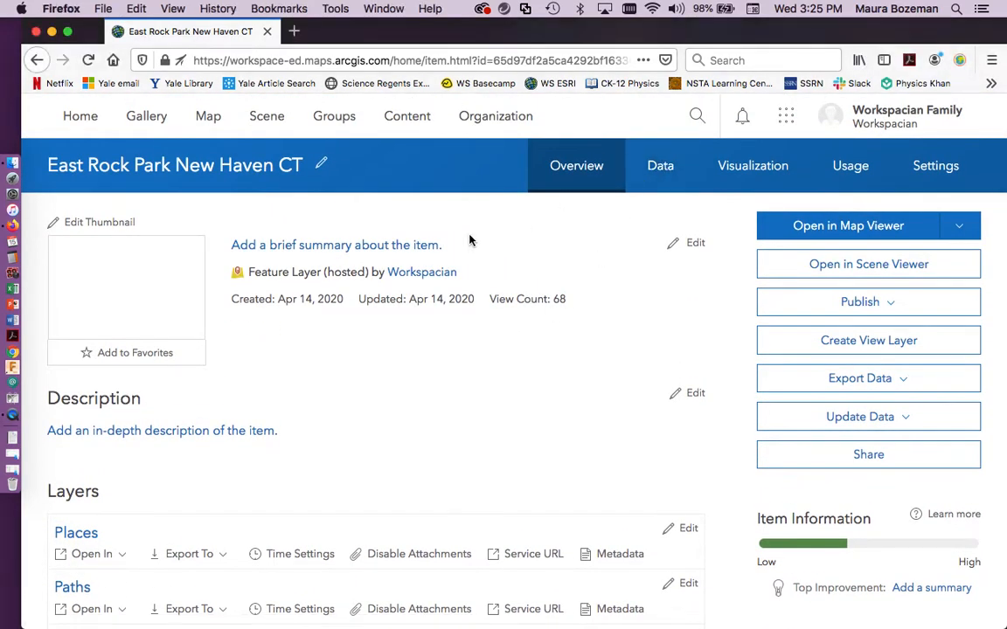
pyautogui.click(647, 179)
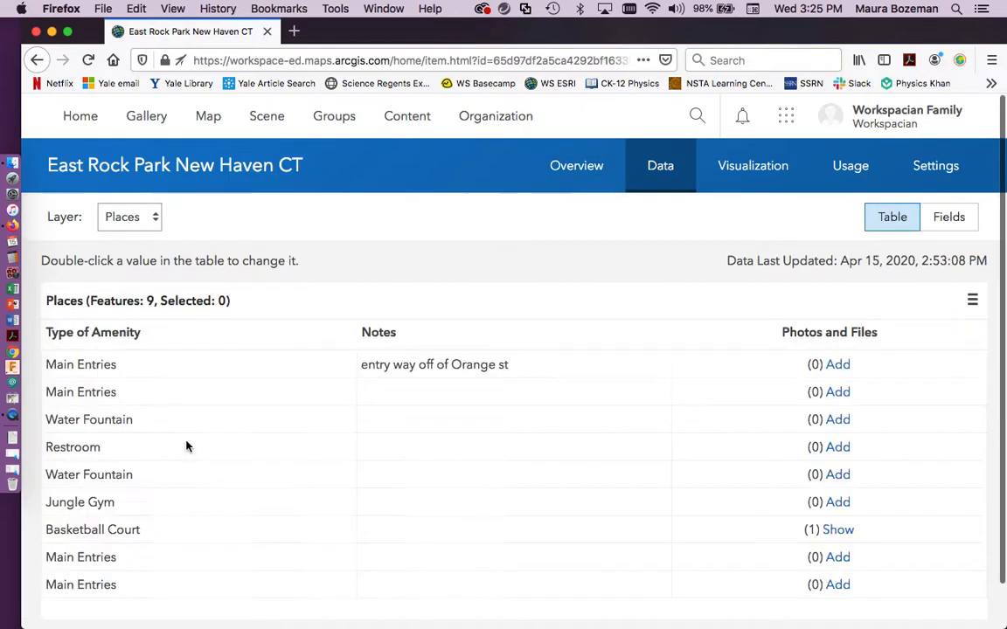
pyautogui.scroll(-1, 139, 486)
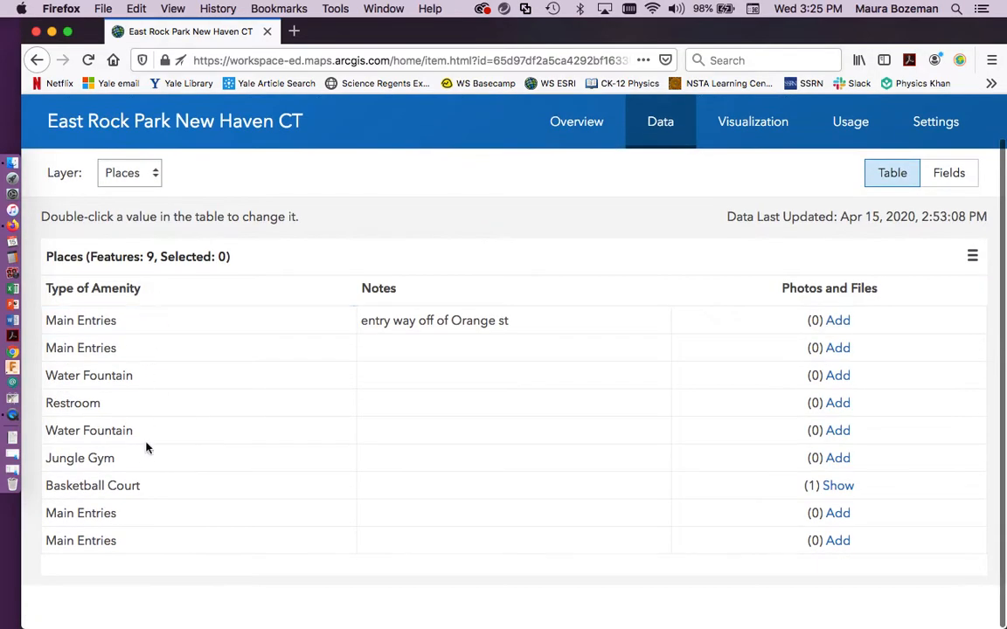
pyautogui.scroll(1, 319, 424)
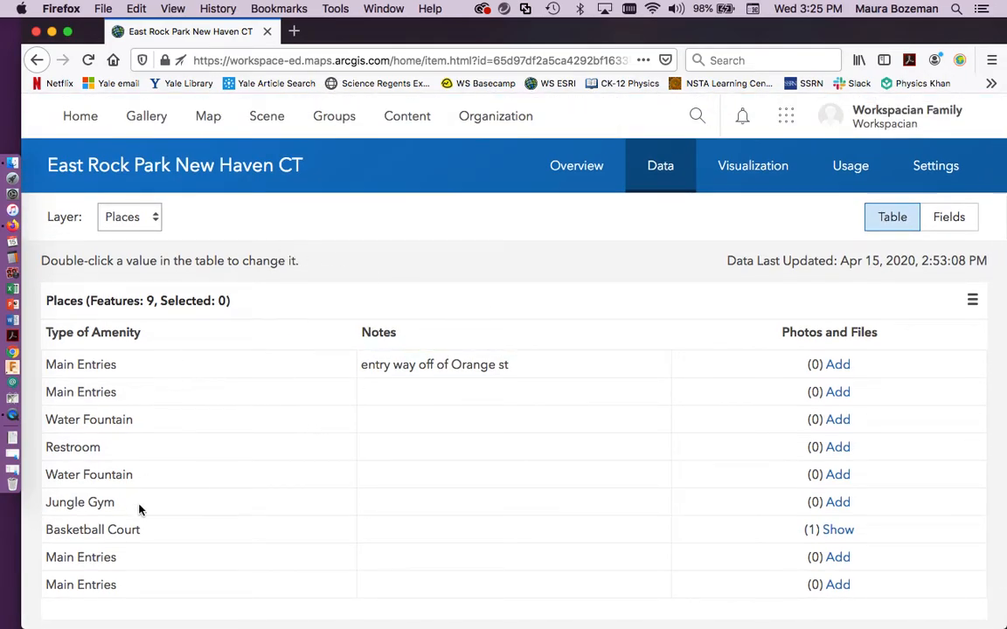
# Examine the data table of the Paths layer and switch the table to the Areas layer.
pyautogui.click(155, 218)
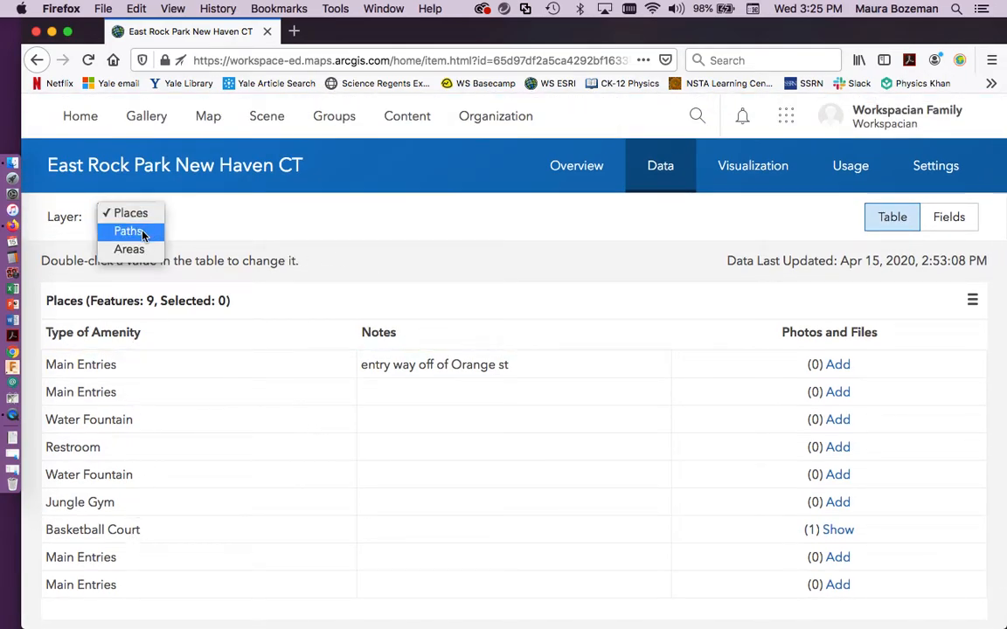
pyautogui.click(130, 229)
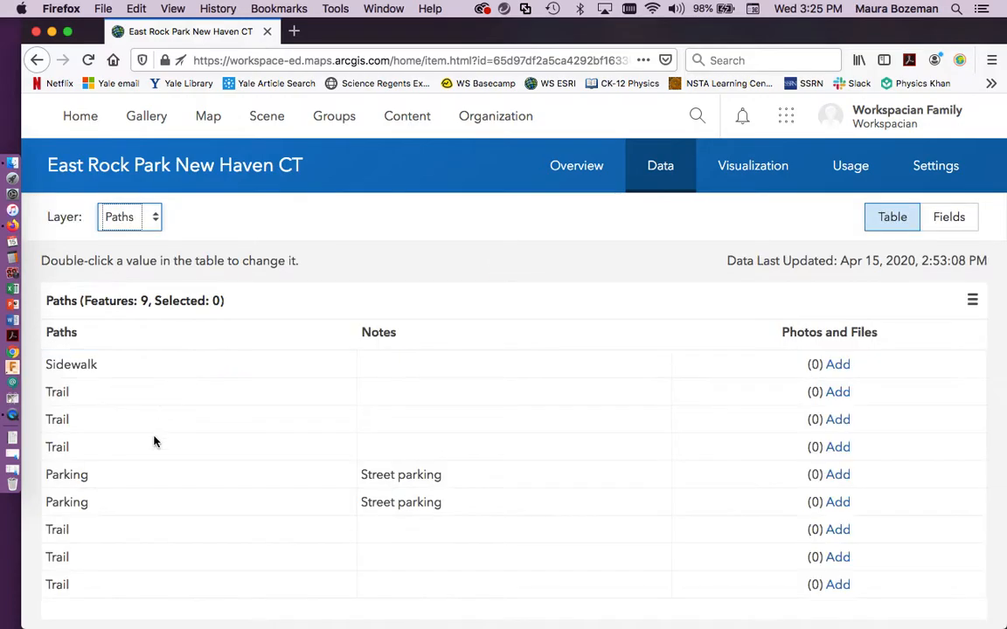
pyautogui.click(153, 220)
pyautogui.click(145, 232)
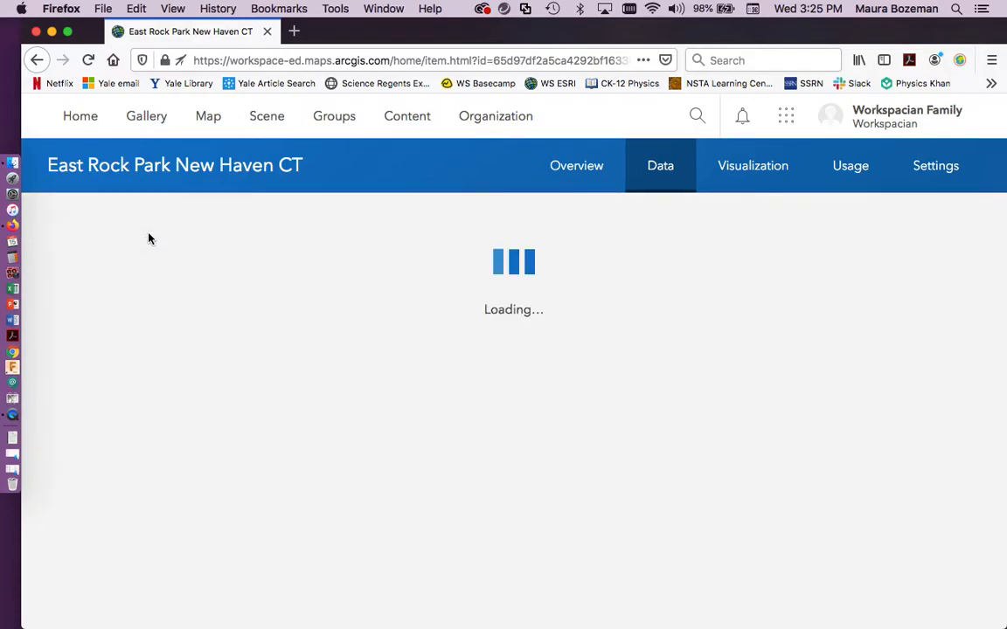
# Return to the content list and open the item page of the hosted feature layer East Rock Park New Haven CT.
pyautogui.click(592, 173)
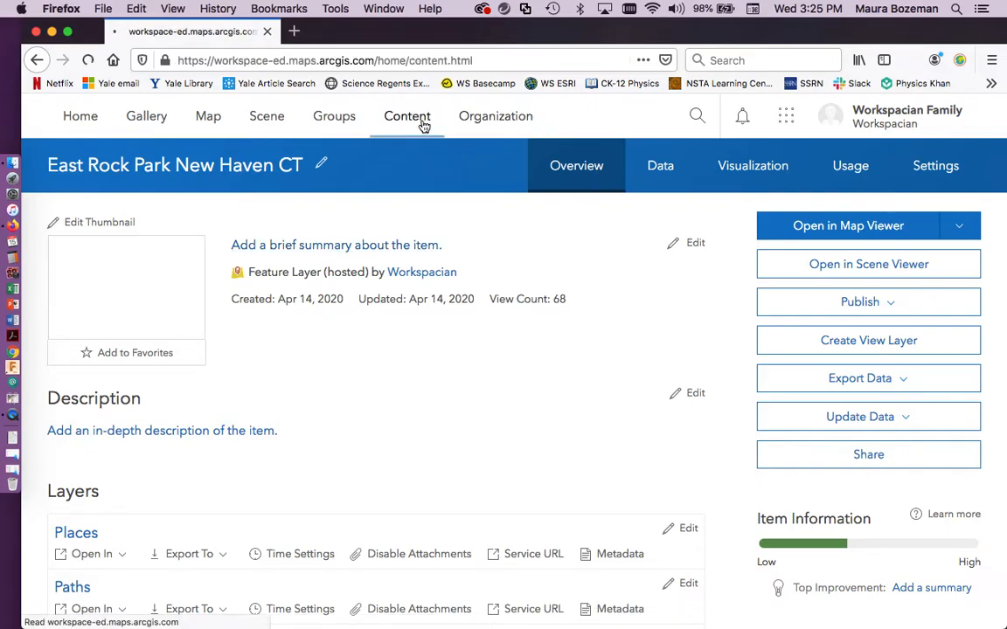
pyautogui.click(423, 122)
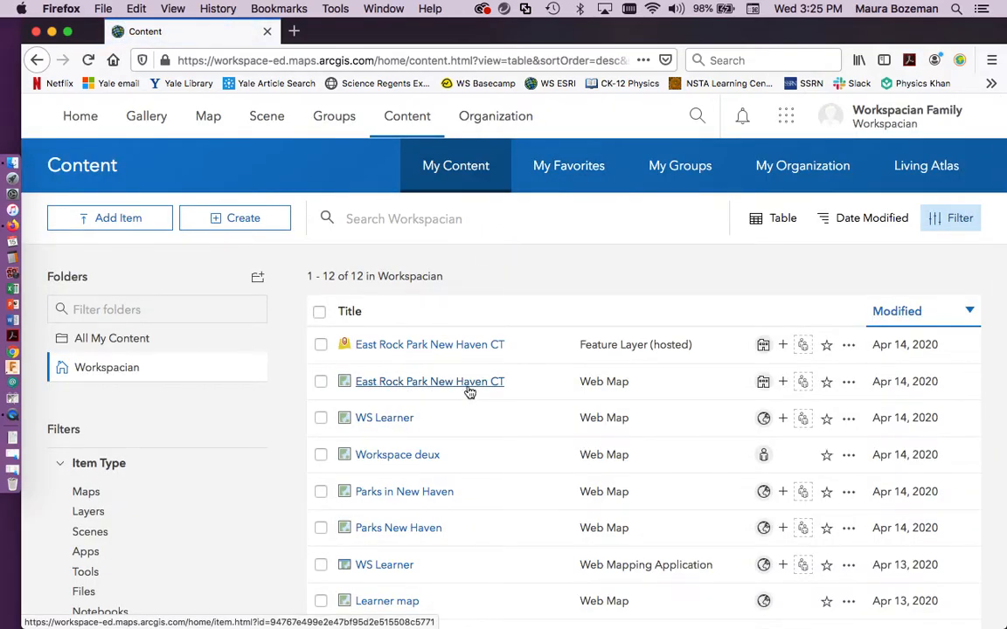
pyautogui.click(424, 348)
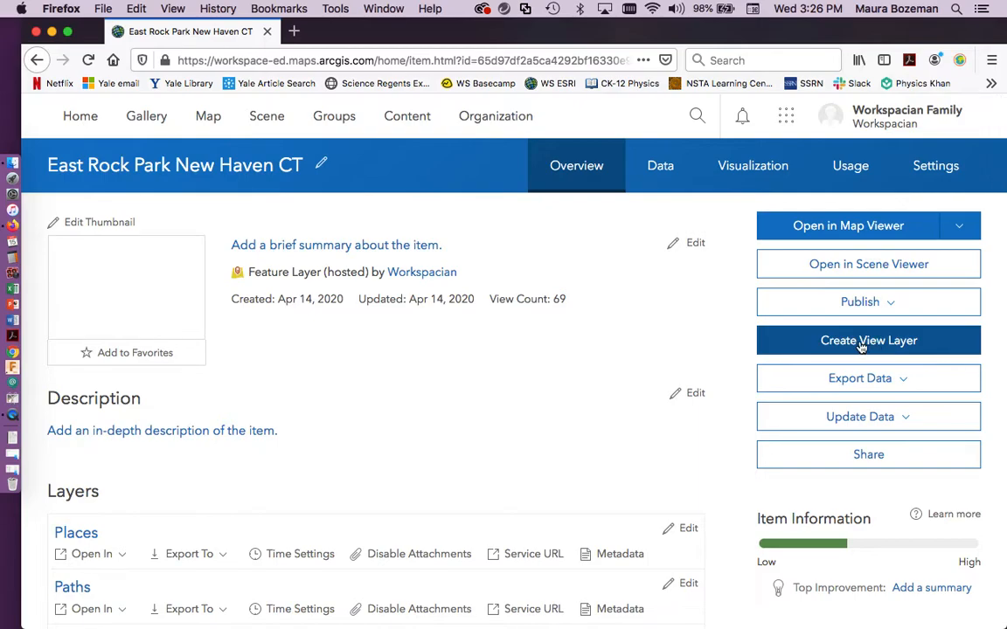
# Create a view layer of the hosted feature layer titled East Rock Park New Haven CT View.
pyautogui.click(862, 344)
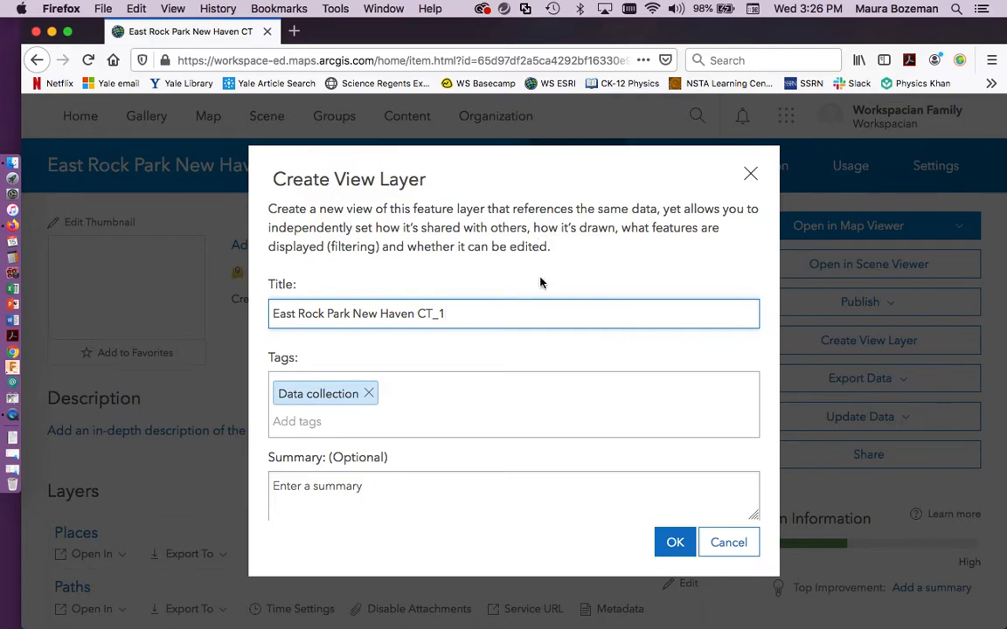
pyautogui.hotkey('shift', 'Left')
pyautogui.hotkey('shift', 'Left')
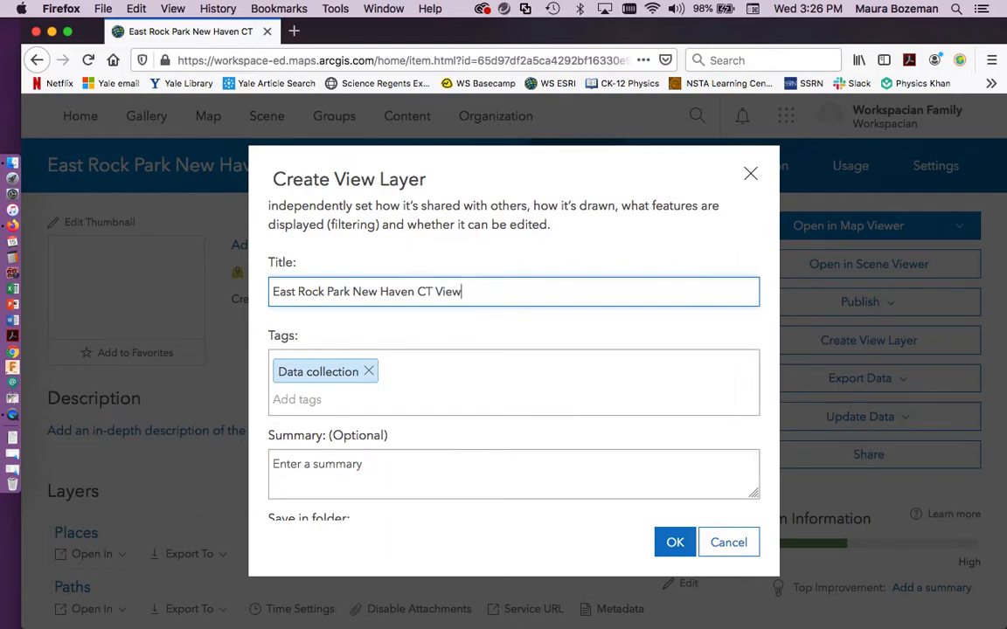
pyautogui.click(674, 543)
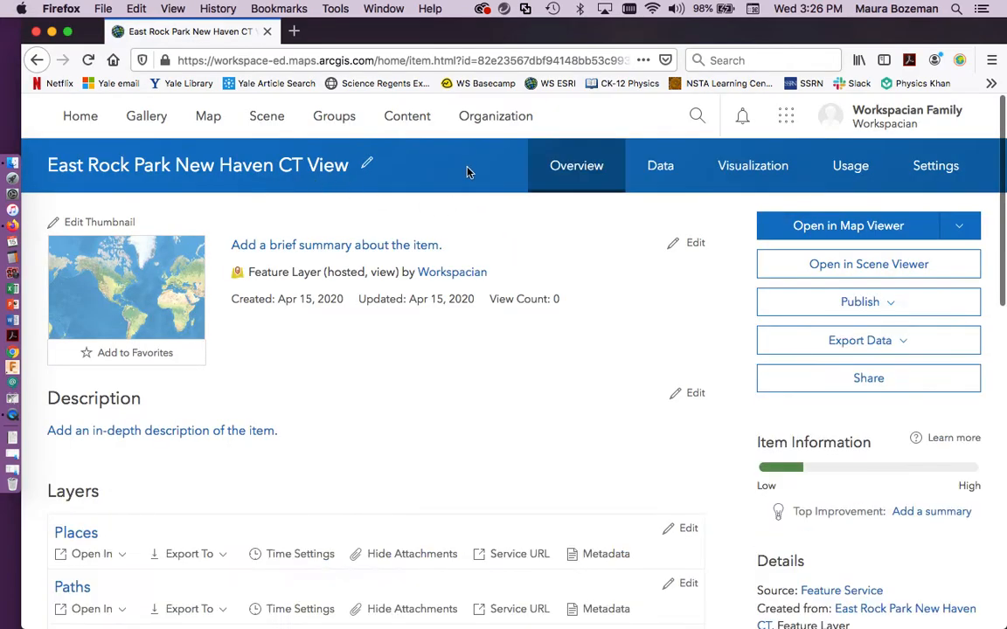
# From the content list, open East Rock Park New Haven CT View and share it with everyone (public) and the Data Collector group.
pyautogui.click(410, 119)
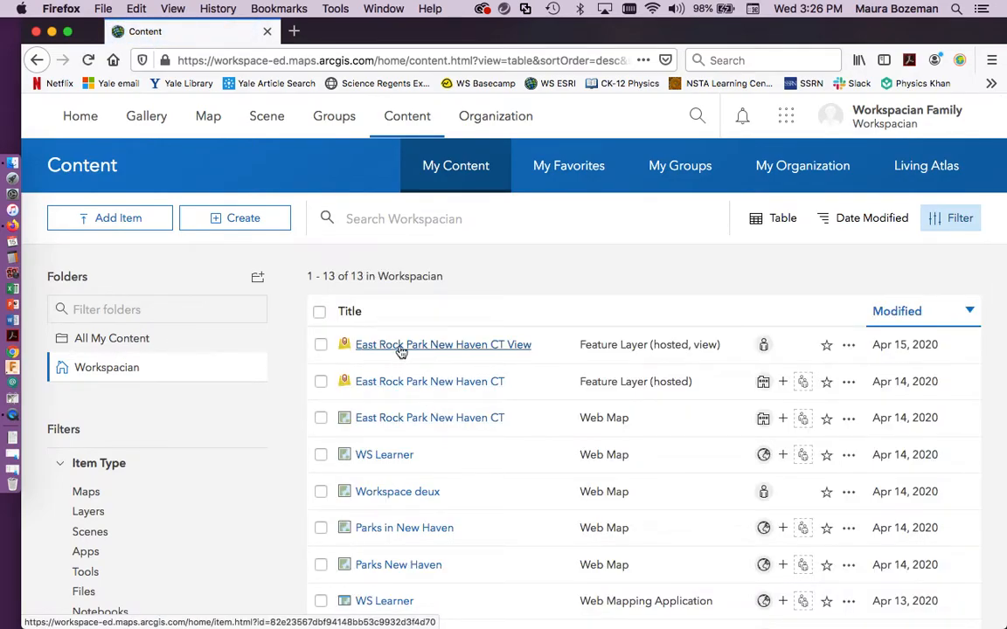
pyautogui.click(492, 344)
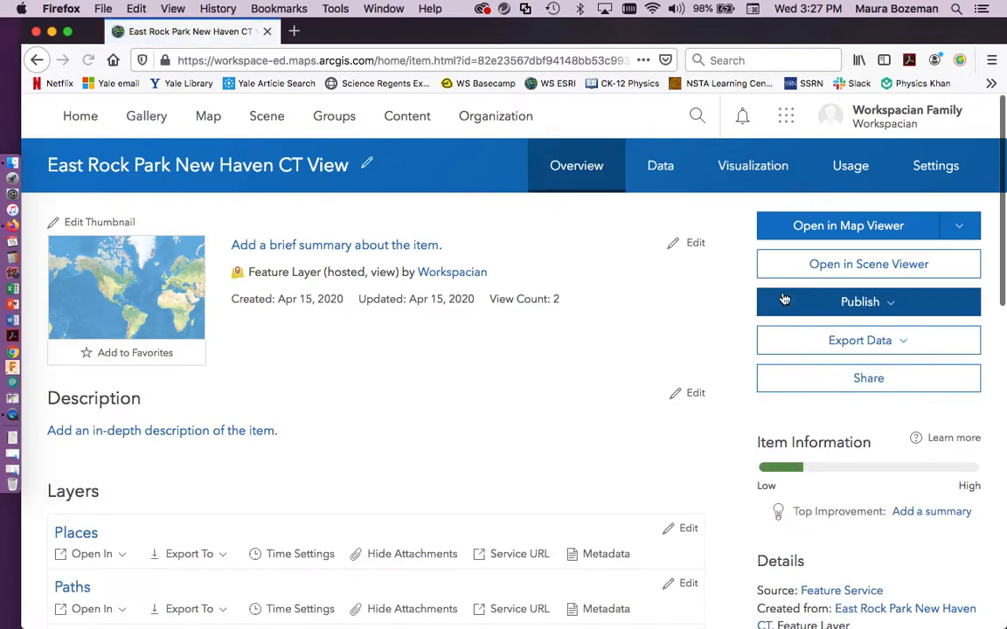
pyautogui.click(872, 380)
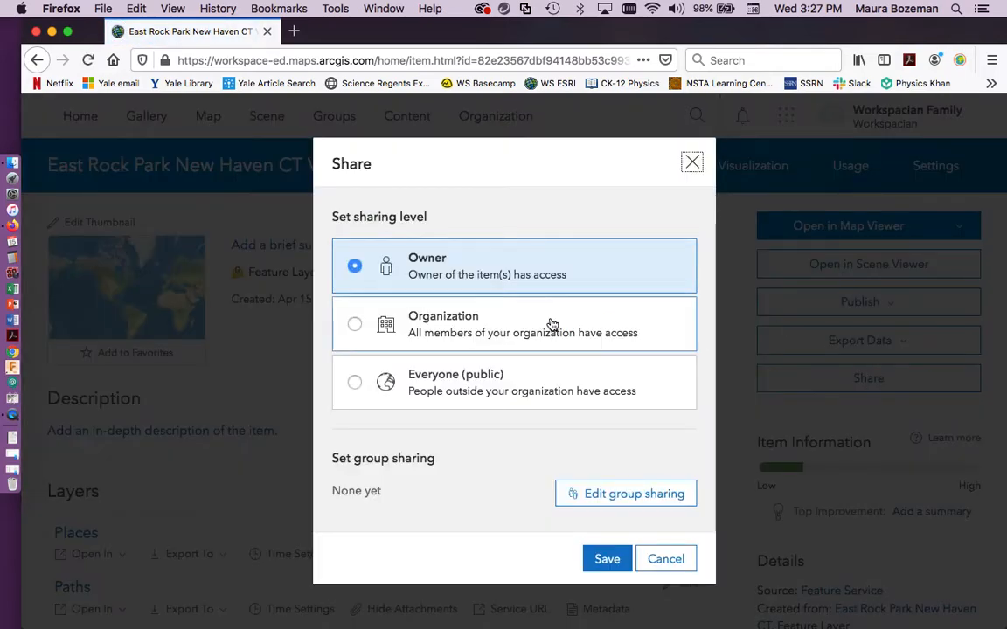
pyautogui.click(531, 378)
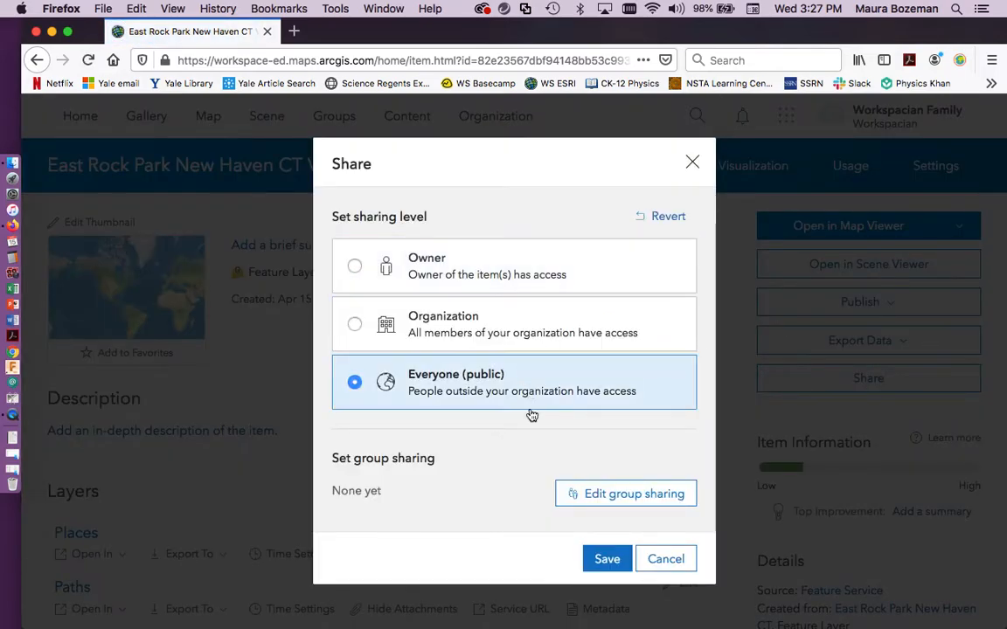
pyautogui.click(590, 503)
pyautogui.click(416, 297)
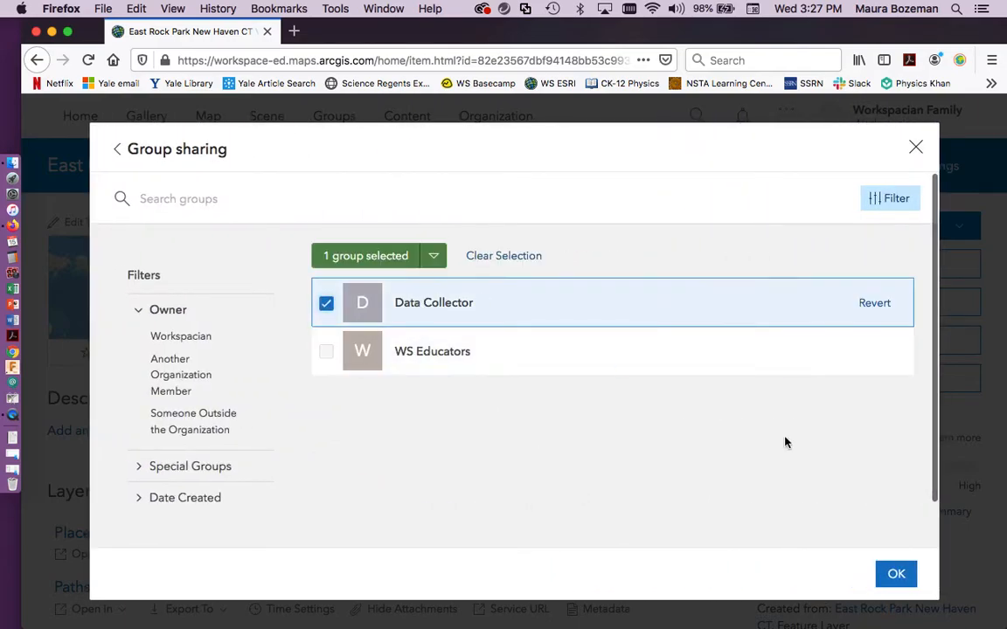
pyautogui.click(896, 573)
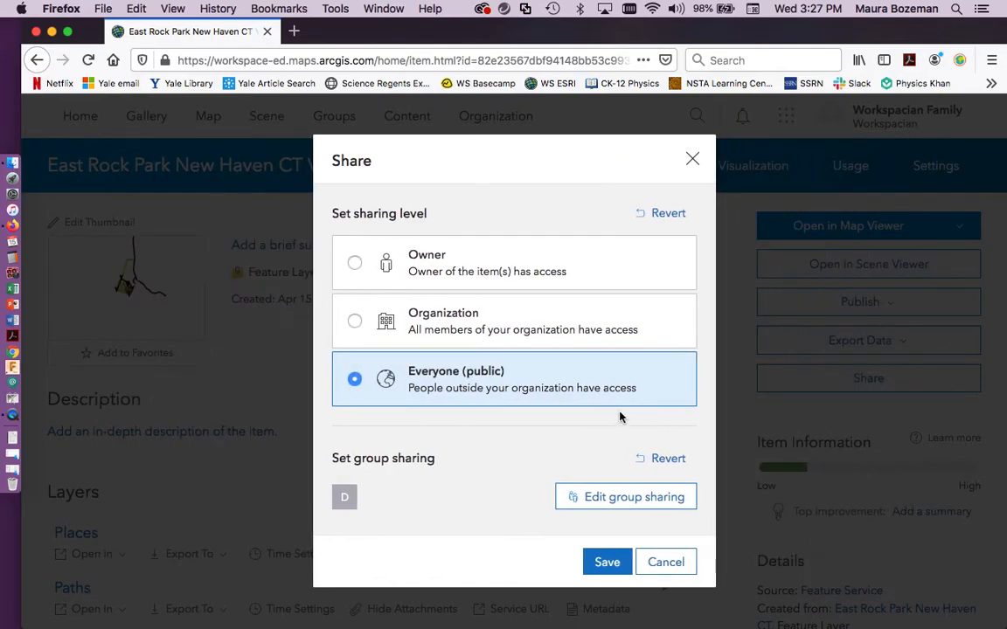
pyautogui.click(610, 566)
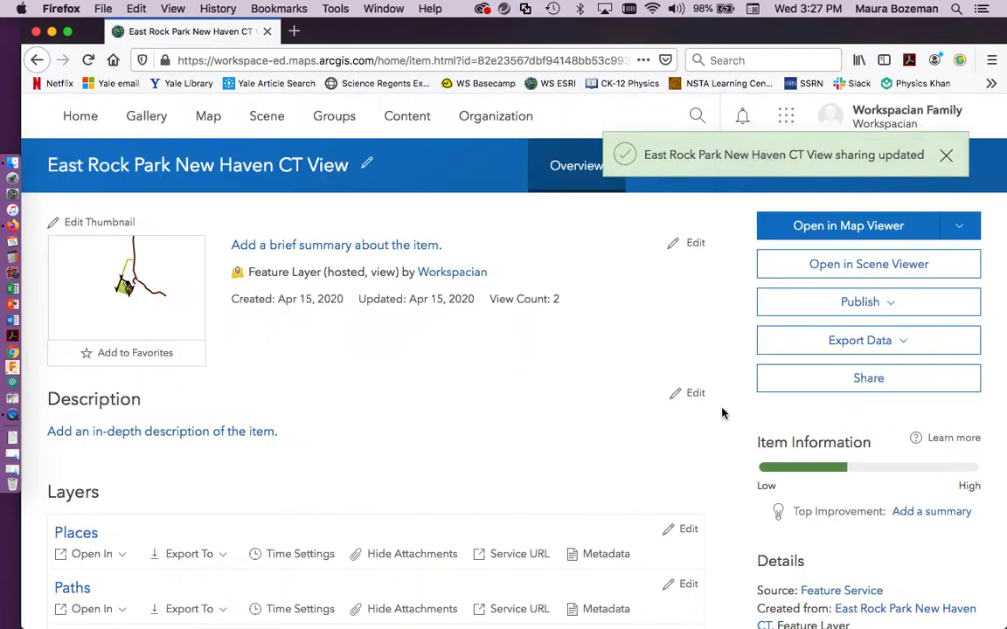
# Add the East Rock Park New Haven CT View layer to a new map with full editing control.
pyautogui.click(960, 227)
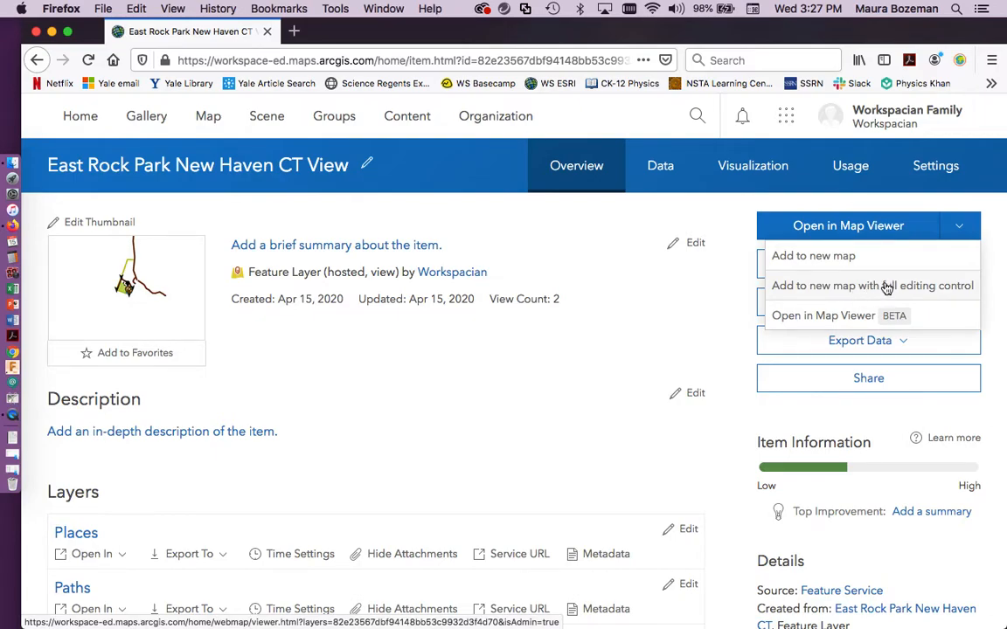
pyautogui.click(830, 288)
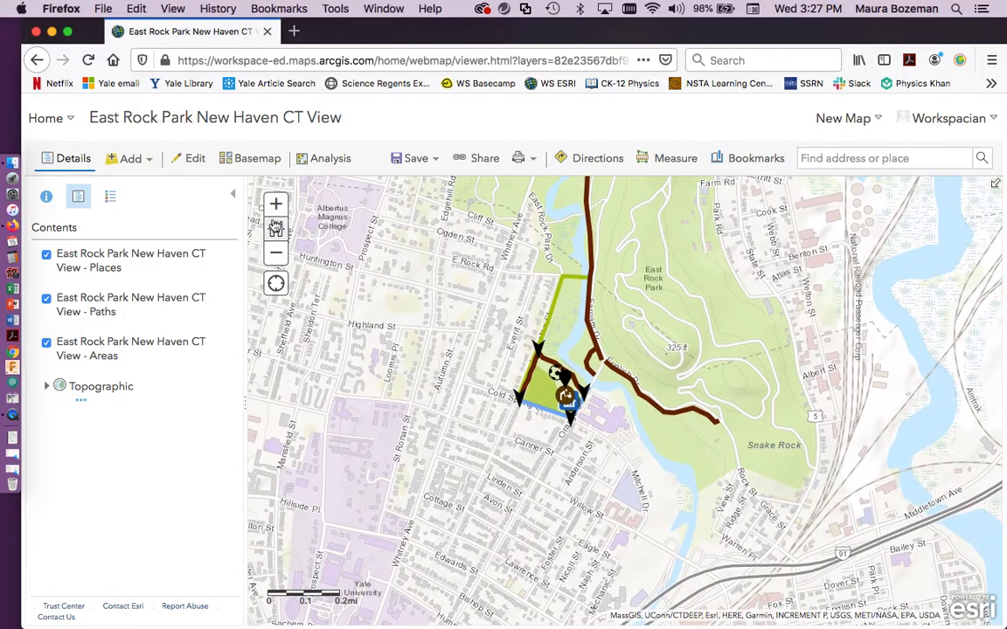
pyautogui.click(275, 206)
pyautogui.click(275, 206)
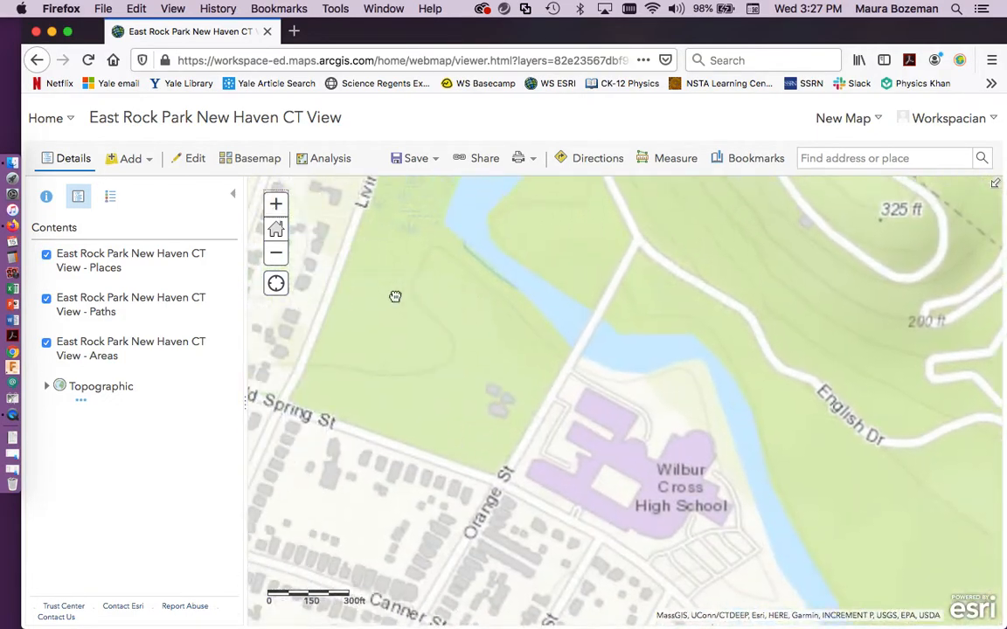
# Change the map's basemap to Dark Gray Canvas and frame the collected park features.
pyautogui.click(262, 160)
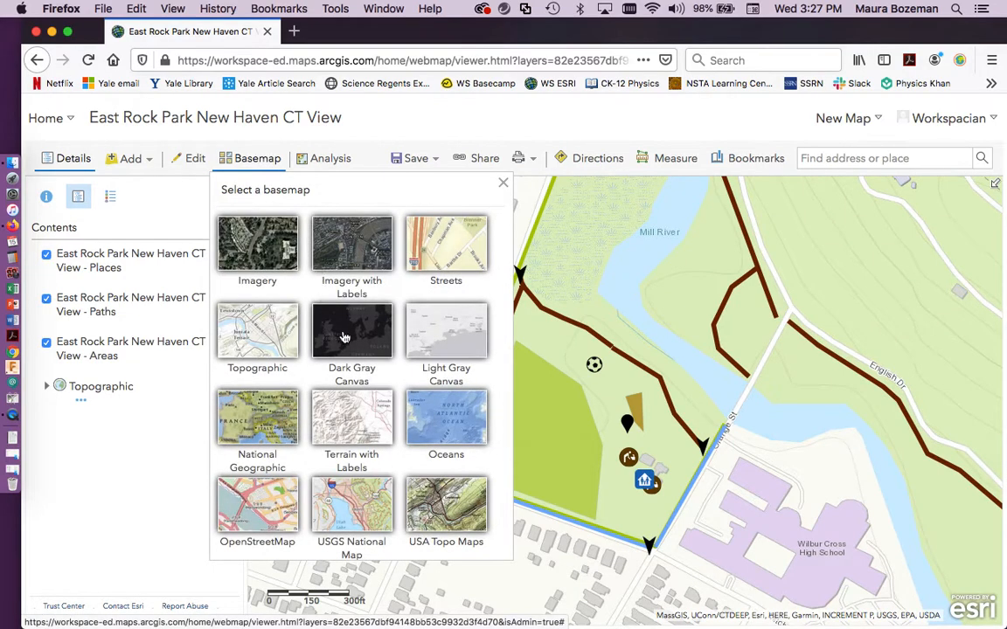
pyautogui.click(344, 334)
pyautogui.moveTo(421, 338)
pyautogui.mouseDown()
pyautogui.moveTo(428, 397)
pyautogui.moveTo(423, 362)
pyautogui.moveTo(410, 385)
pyautogui.mouseUp()
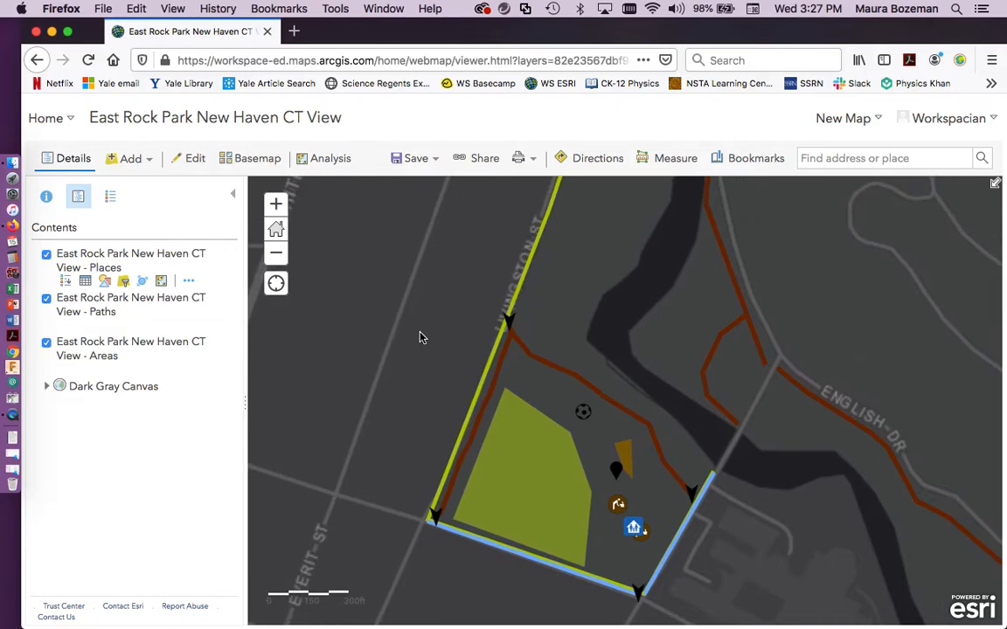
pyautogui.click(275, 204)
pyautogui.click(275, 252)
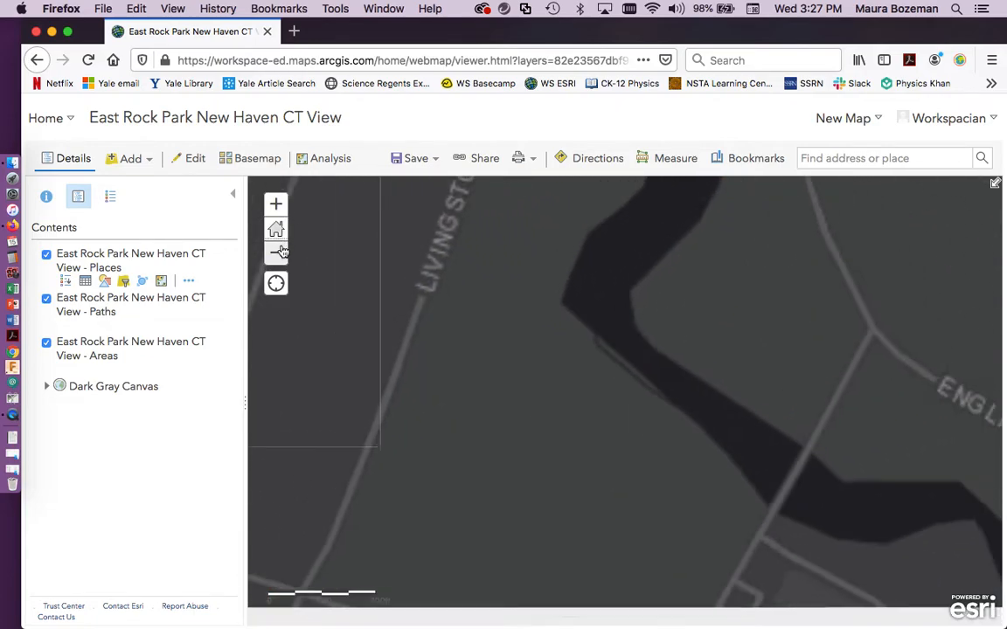
pyautogui.click(276, 252)
pyautogui.moveTo(437, 341)
pyautogui.mouseDown()
pyautogui.moveTo(372, 350)
pyautogui.moveTo(338, 339)
pyautogui.moveTo(363, 386)
pyautogui.moveTo(355, 338)
pyautogui.mouseUp()
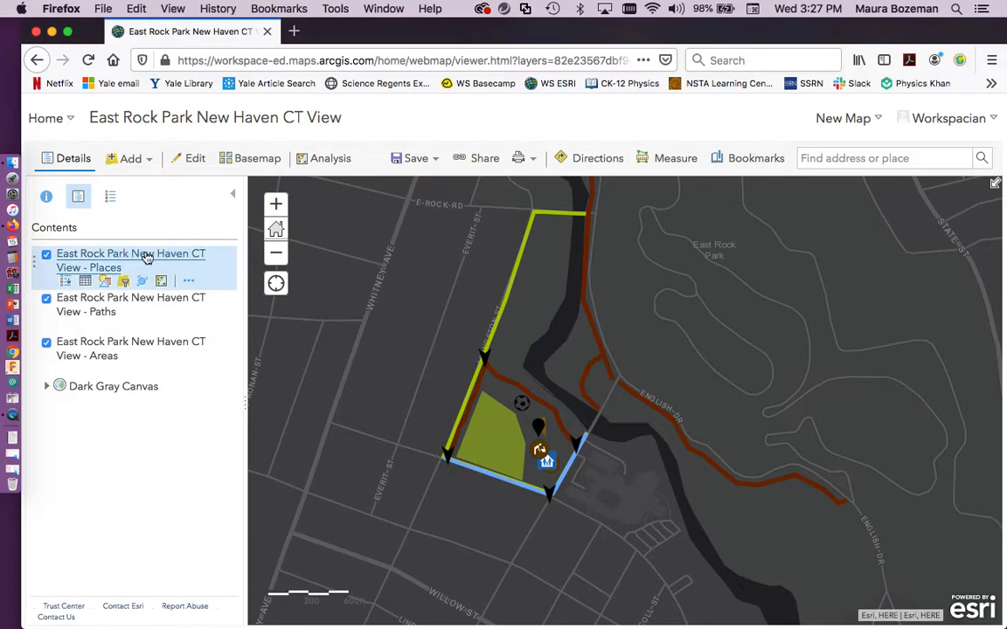
# Open the Places layer's pop-up configuration, preview the pop-up of the ball court symbol, and clear the pop-up title.
pyautogui.click(187, 283)
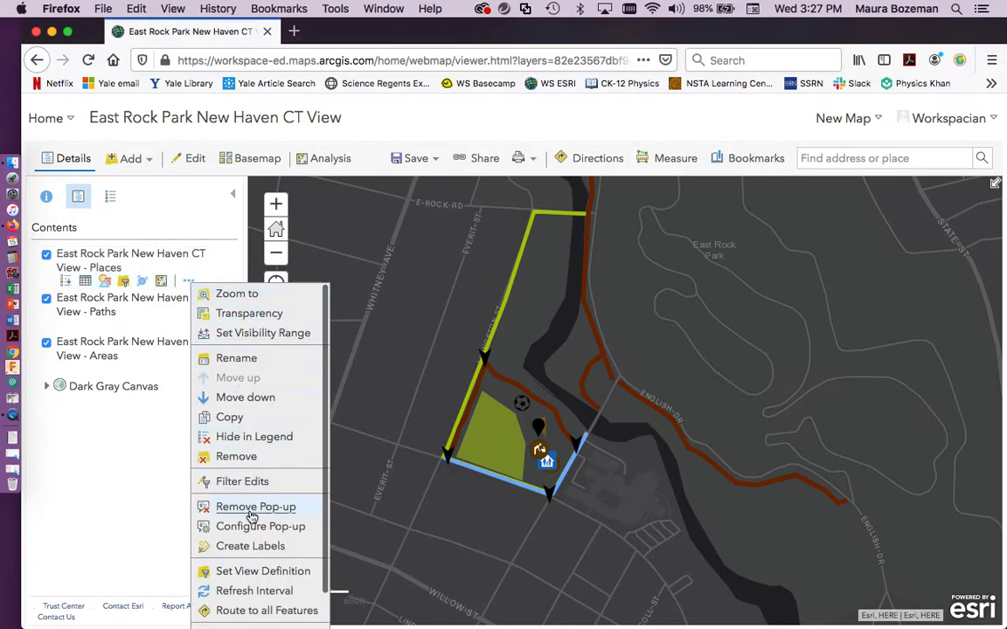
pyautogui.click(255, 527)
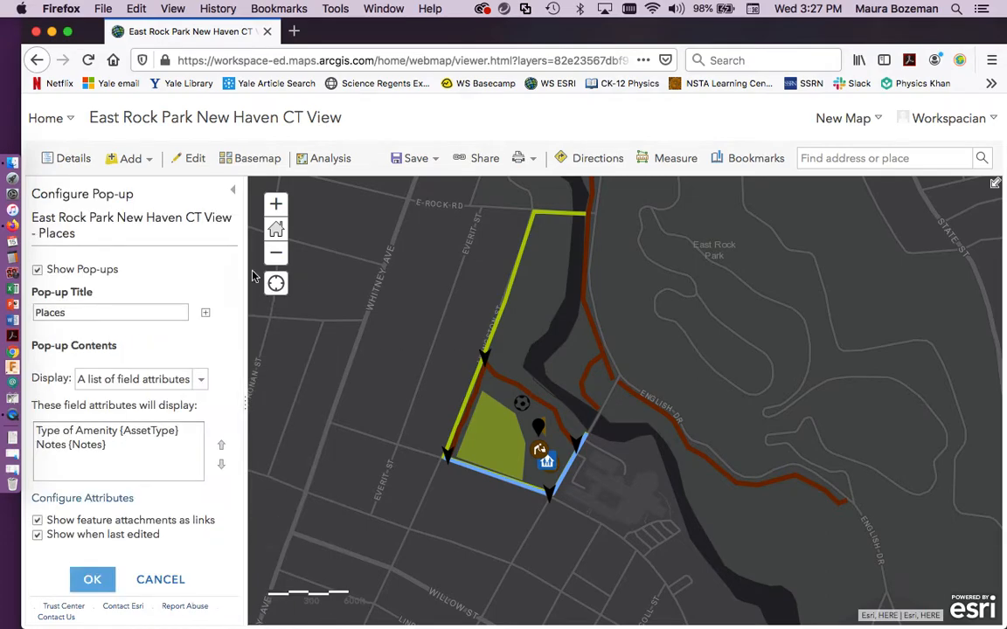
pyautogui.click(164, 312)
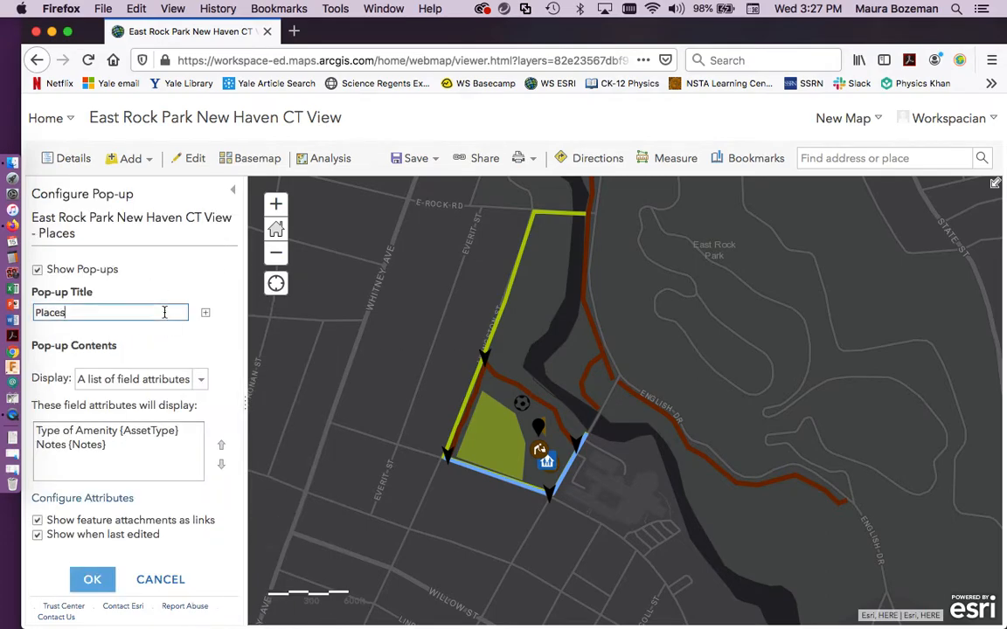
pyautogui.click(521, 403)
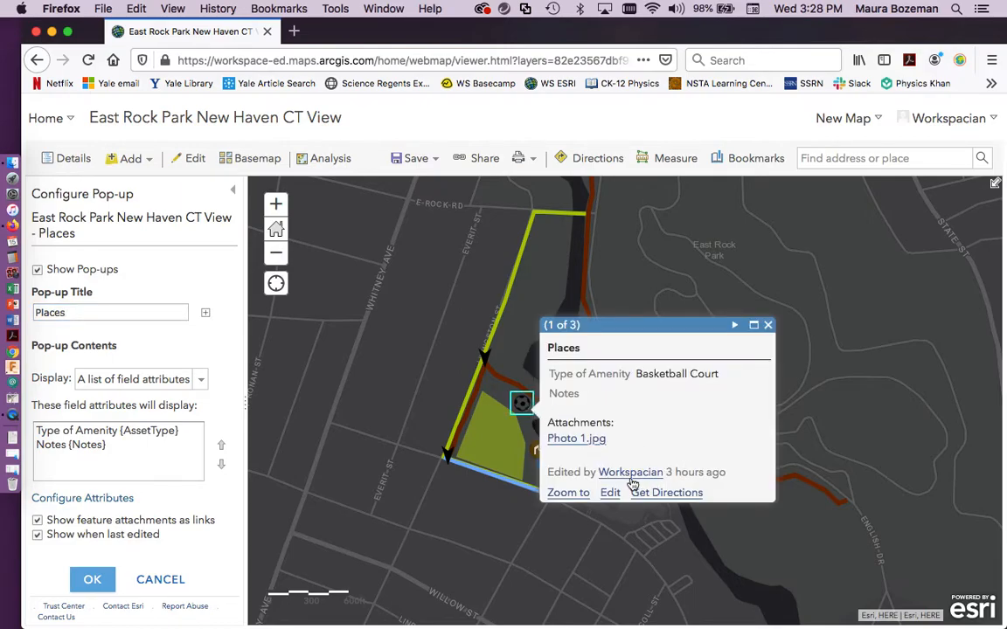
pyautogui.click(767, 325)
pyautogui.click(143, 314)
pyautogui.doubleClick(143, 315)
pyautogui.press('BackSpace')
pyautogui.click(223, 354)
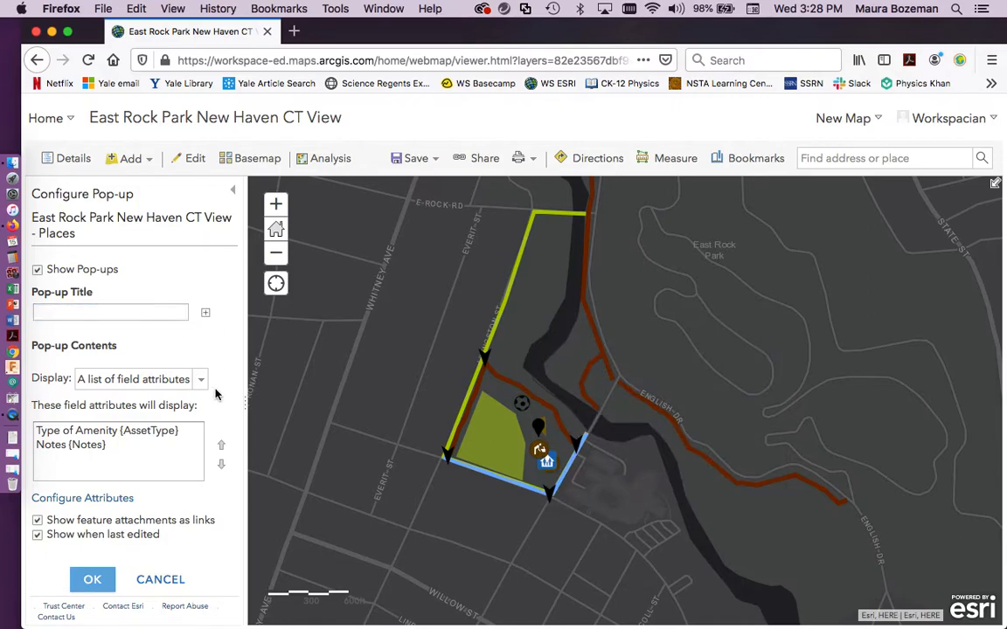
# Turn off showing when features were last edited in the Places pop-up and apply the configuration.
pyautogui.scroll(-3, 216, 395)
pyautogui.scroll(-2, 160, 425)
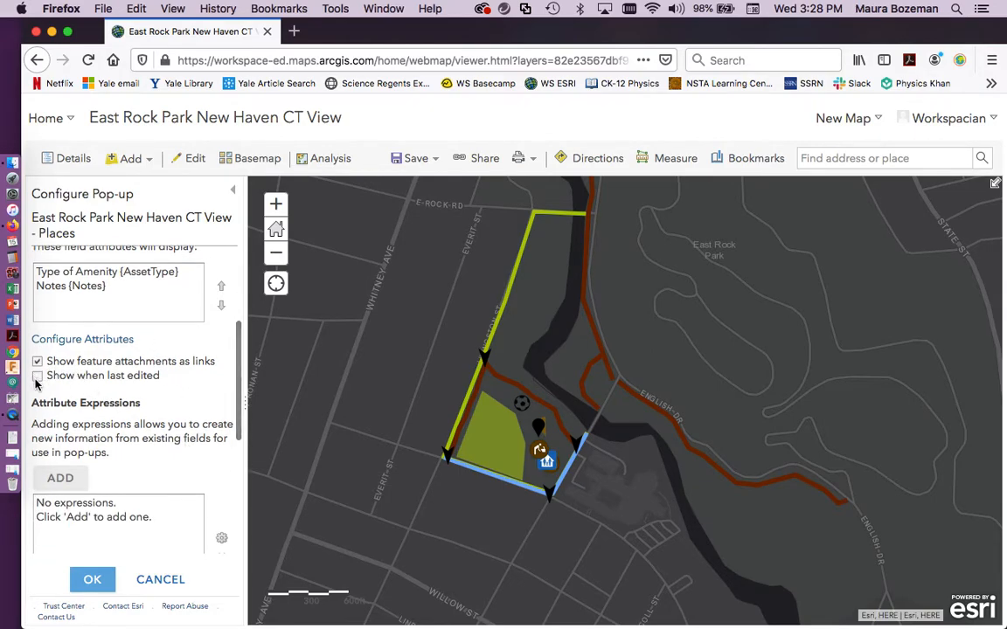
pyautogui.scroll(-3, 192, 408)
pyautogui.scroll(-2, 191, 408)
pyautogui.click(90, 579)
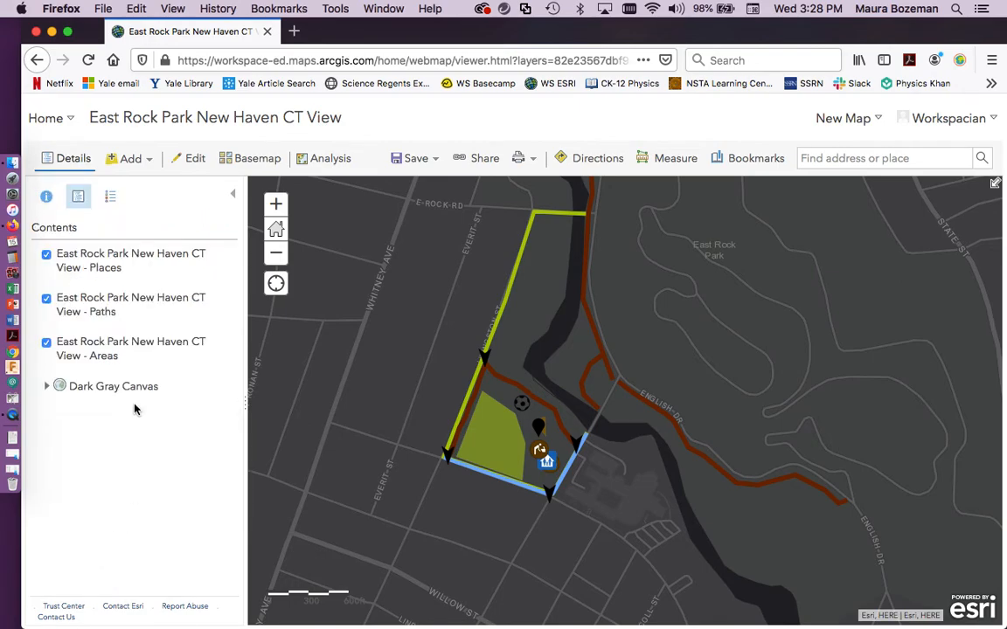
# Clear the pop-up title of the Paths layer and apply the pop-up configuration.
pyautogui.moveTo(145, 294)
pyautogui.click(169, 330)
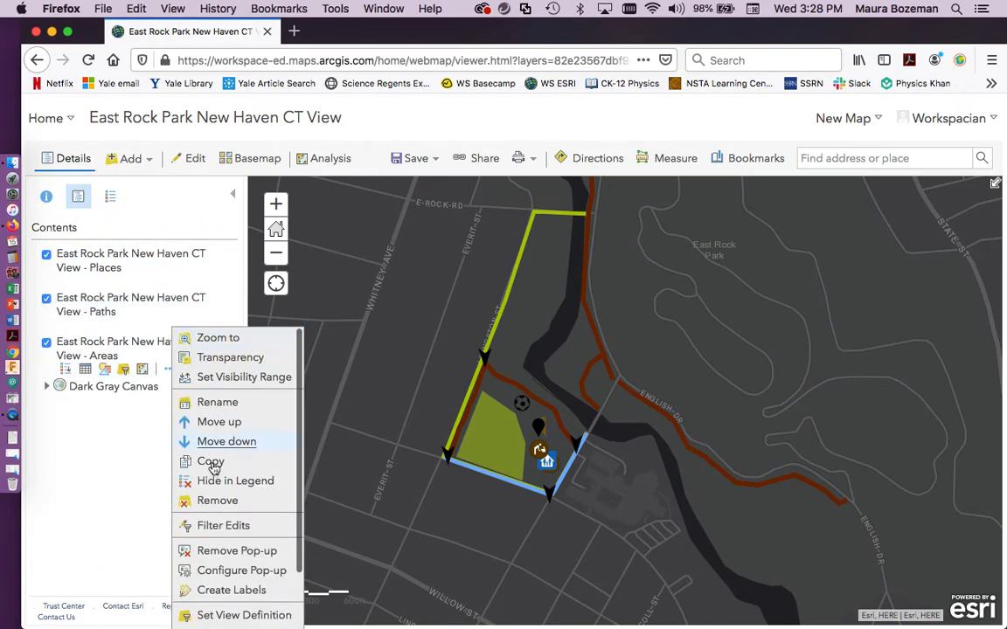
pyautogui.click(229, 571)
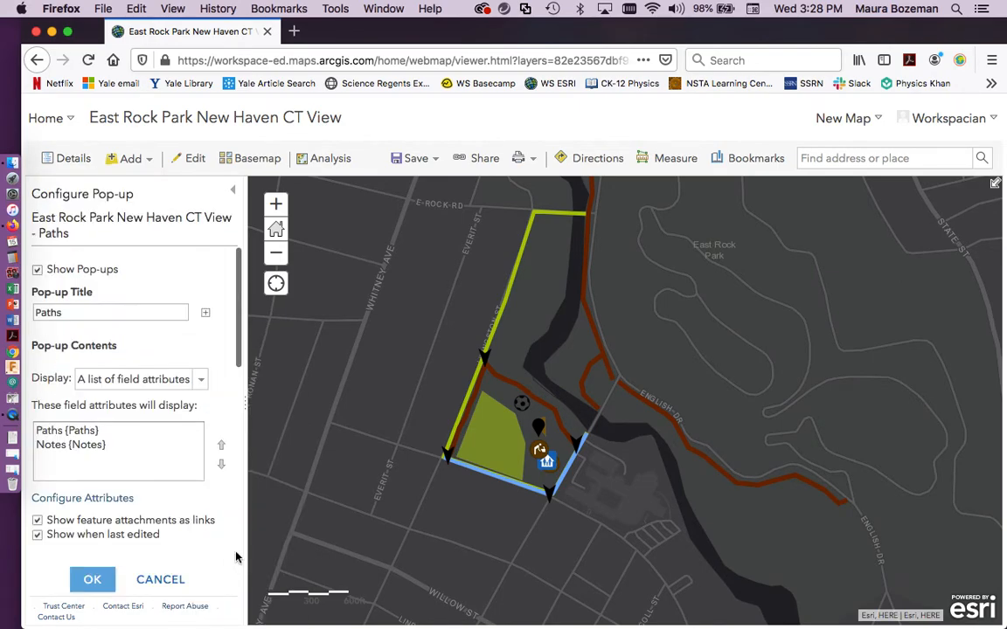
pyautogui.doubleClick(157, 312)
pyautogui.press('BackSpace')
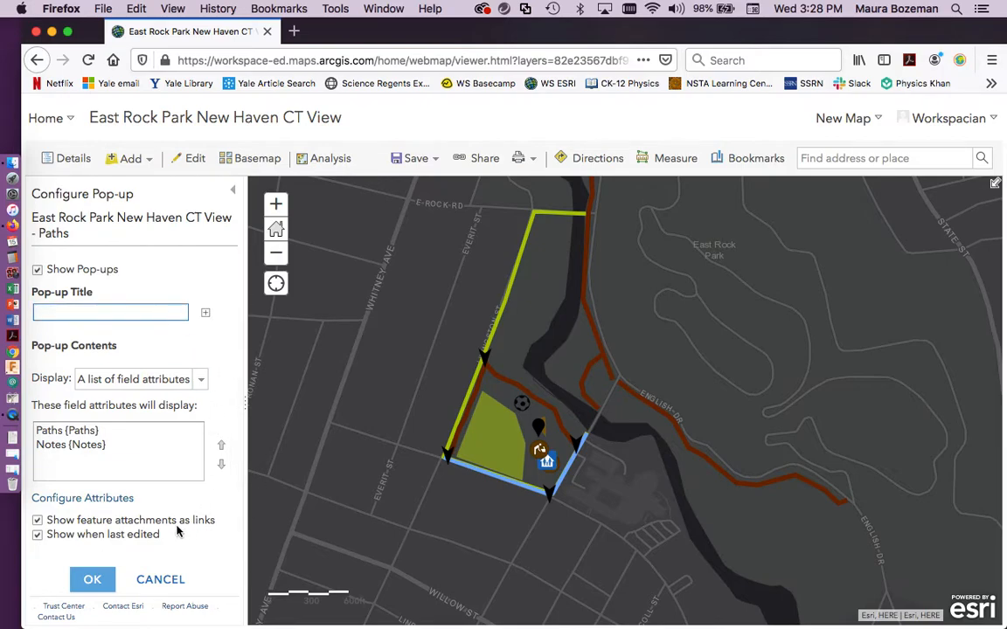
pyautogui.click(90, 581)
# Clear the Areas layer's pop-up title, turn off showing when last edited, and apply the pop-up configuration.
pyautogui.moveTo(157, 346)
pyautogui.click(170, 369)
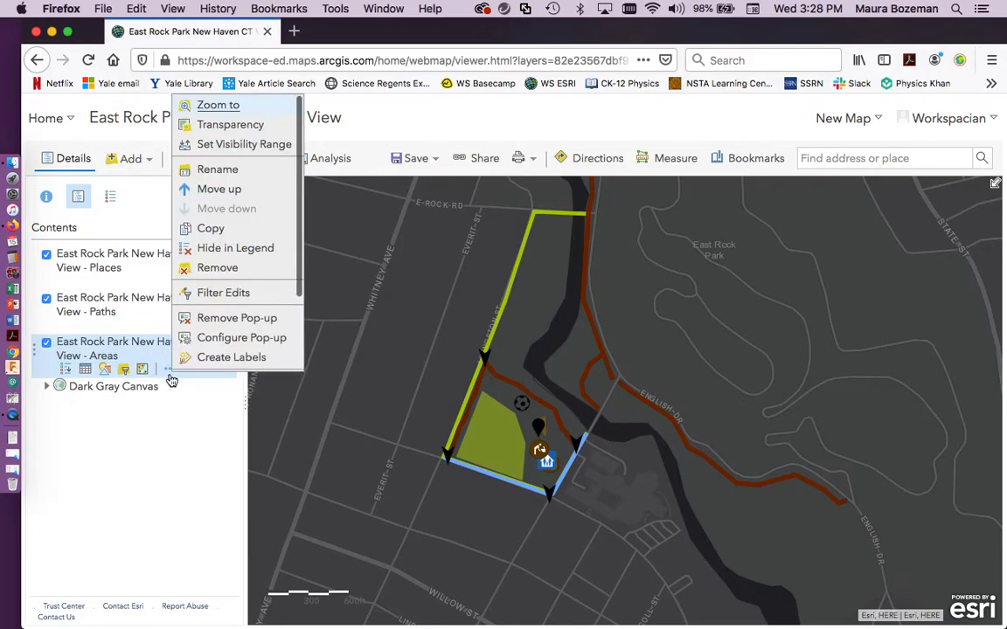
pyautogui.click(234, 338)
pyautogui.doubleClick(98, 312)
pyautogui.press('BackSpace')
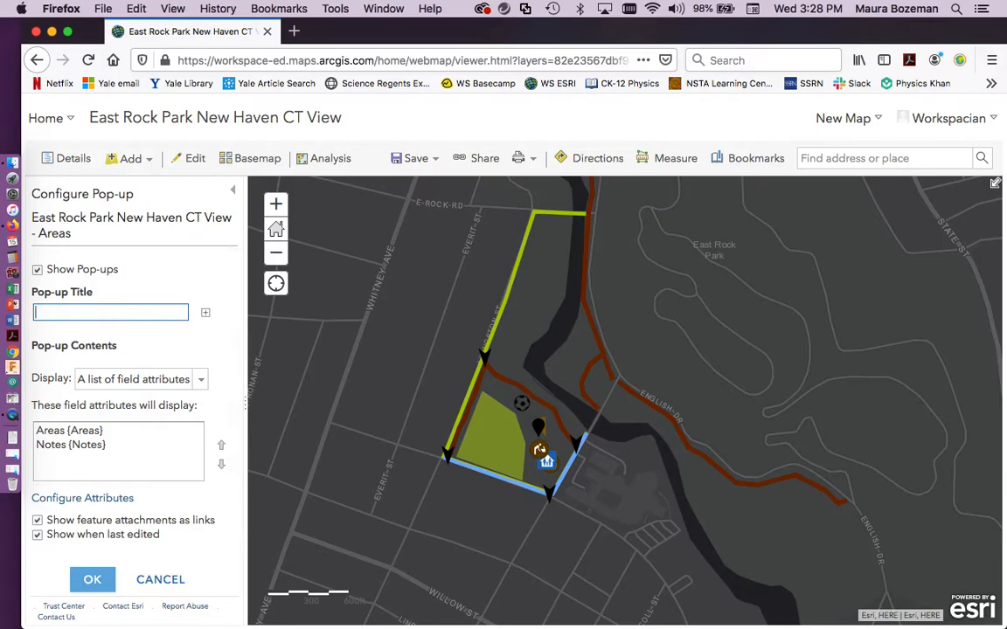
pyautogui.click(37, 535)
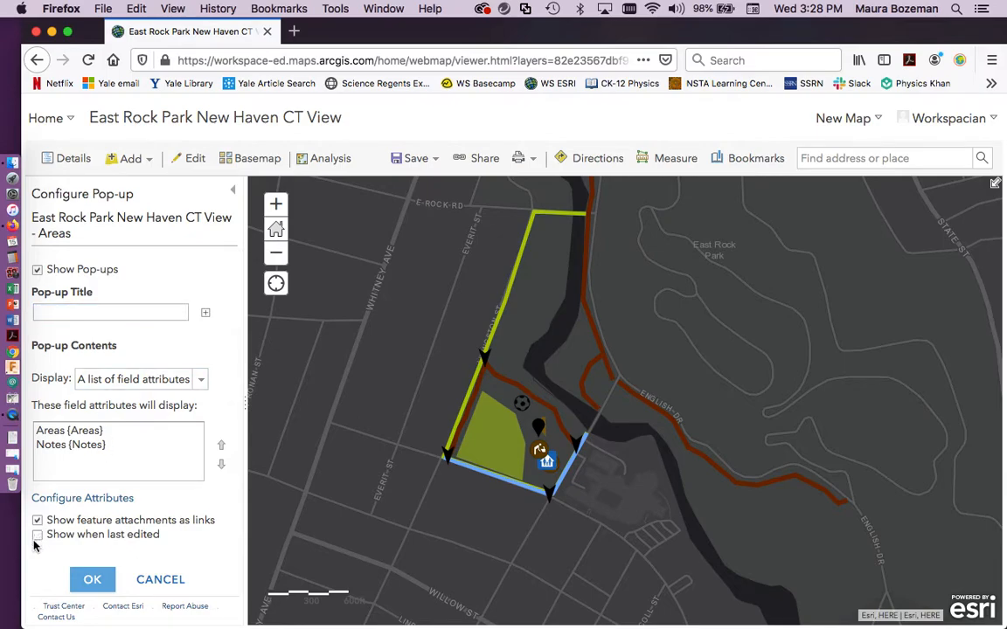
pyautogui.click(90, 580)
# Rename the East Rock Park New Haven CT View - Places layer as Places.
pyautogui.moveTo(139, 259)
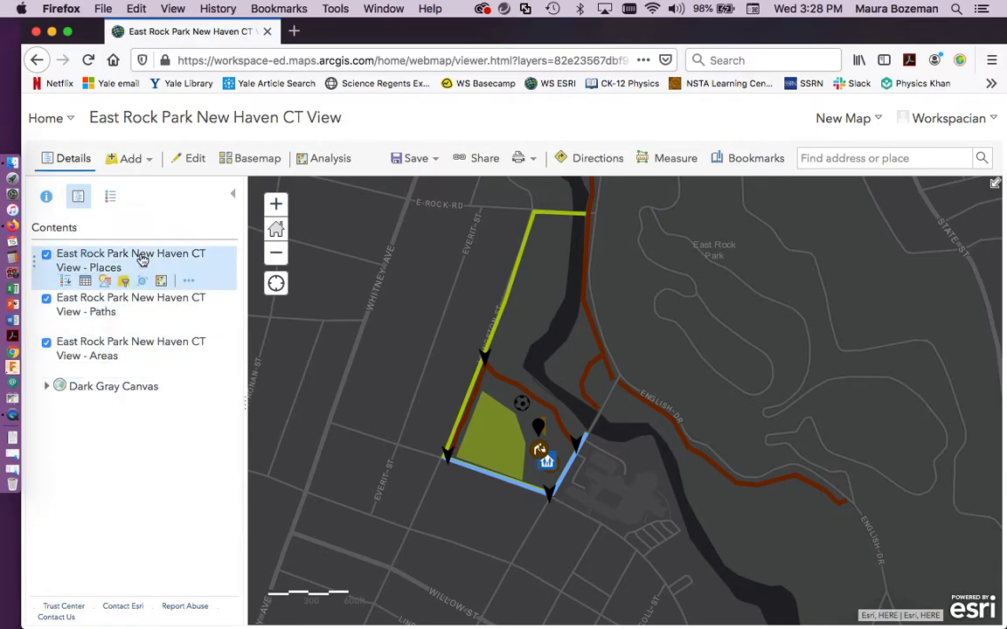
pyautogui.click(190, 281)
pyautogui.click(214, 356)
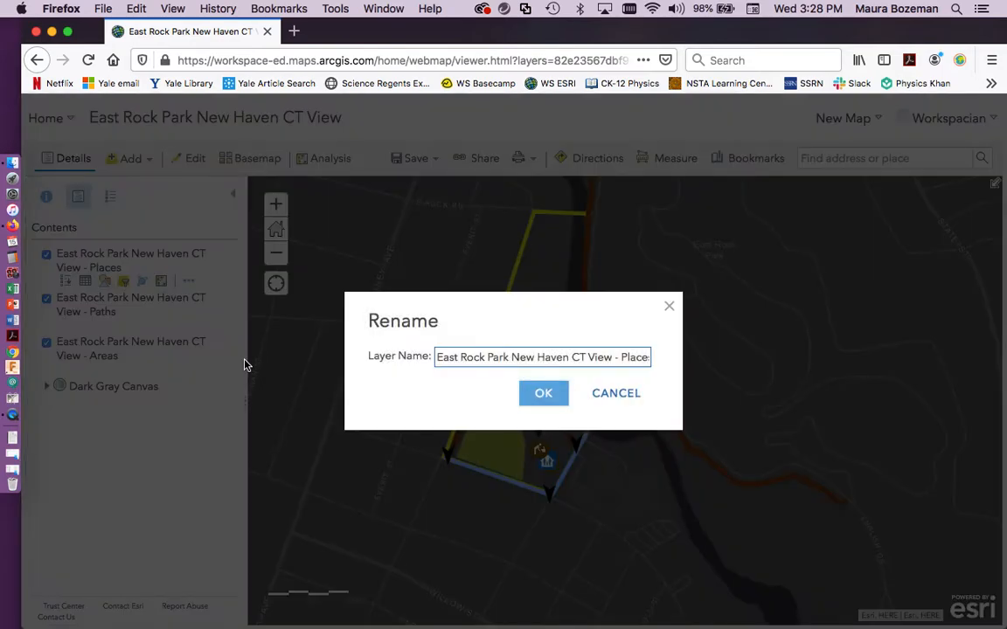
pyautogui.moveTo(619, 357); pyautogui.dragTo(435, 358)
pyautogui.press('BackSpace')
pyautogui.click(542, 394)
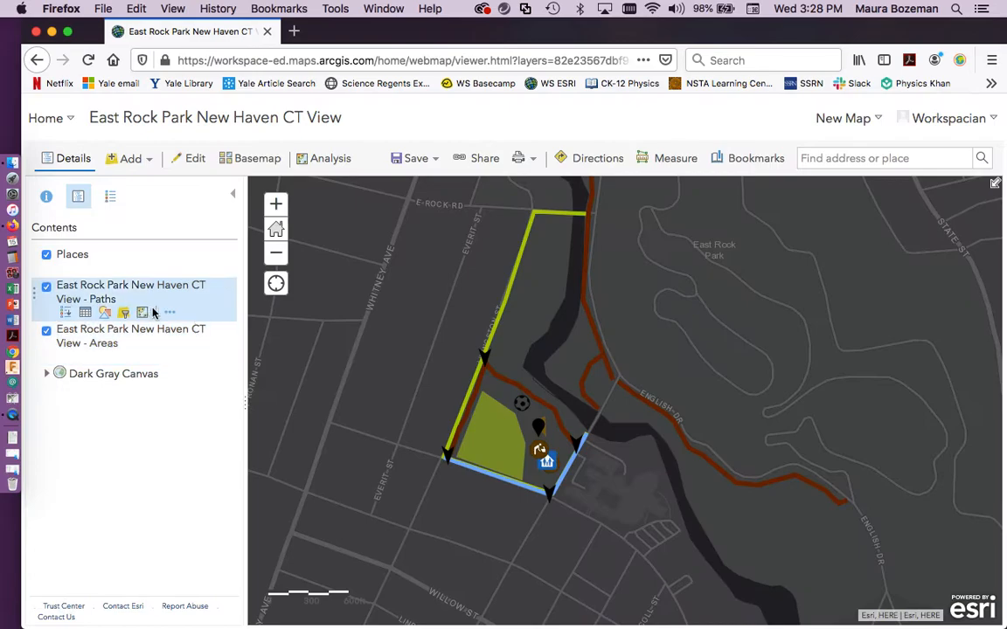
# Rename the East Rock Park New Haven CT View - Paths layer as Paths.
pyautogui.click(167, 312)
pyautogui.click(208, 389)
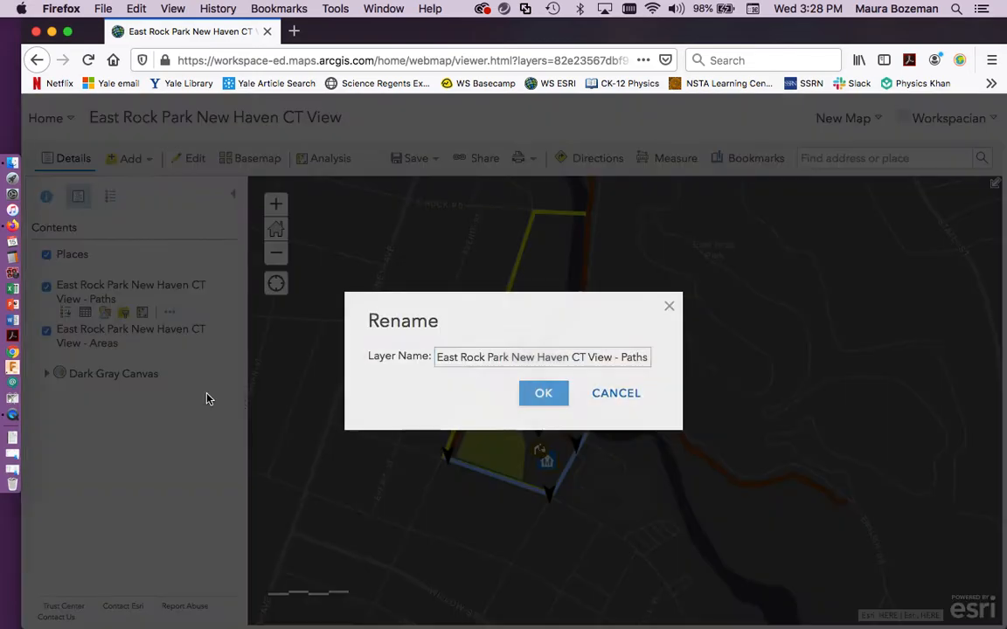
pyautogui.moveTo(622, 357); pyautogui.dragTo(435, 358)
pyautogui.press('BackSpace')
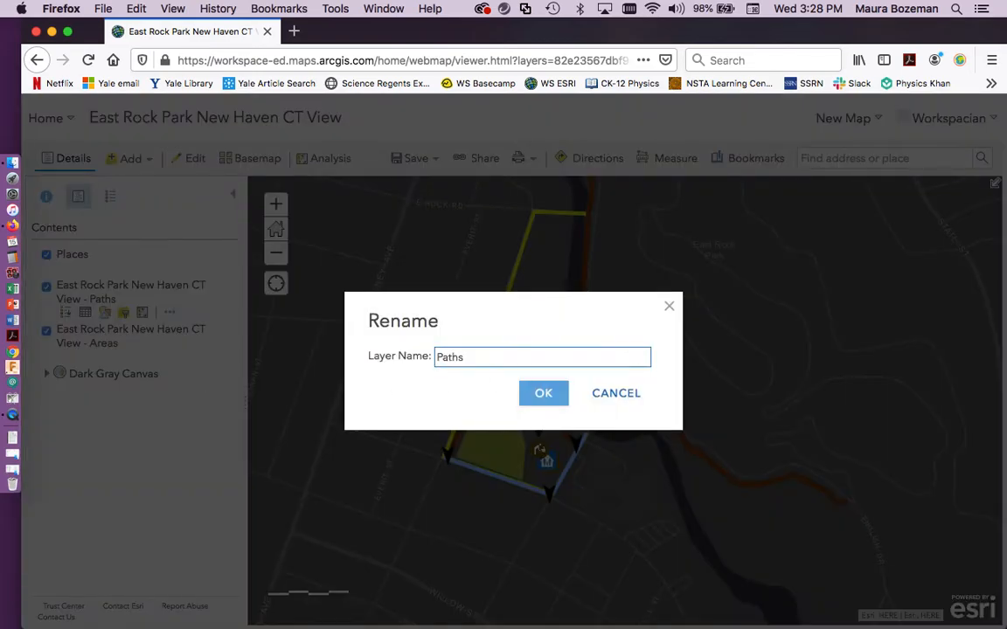
pyautogui.click(543, 393)
# Rename the East Rock Park New Haven CT View - Areas layer as Areas.
pyautogui.click(169, 345)
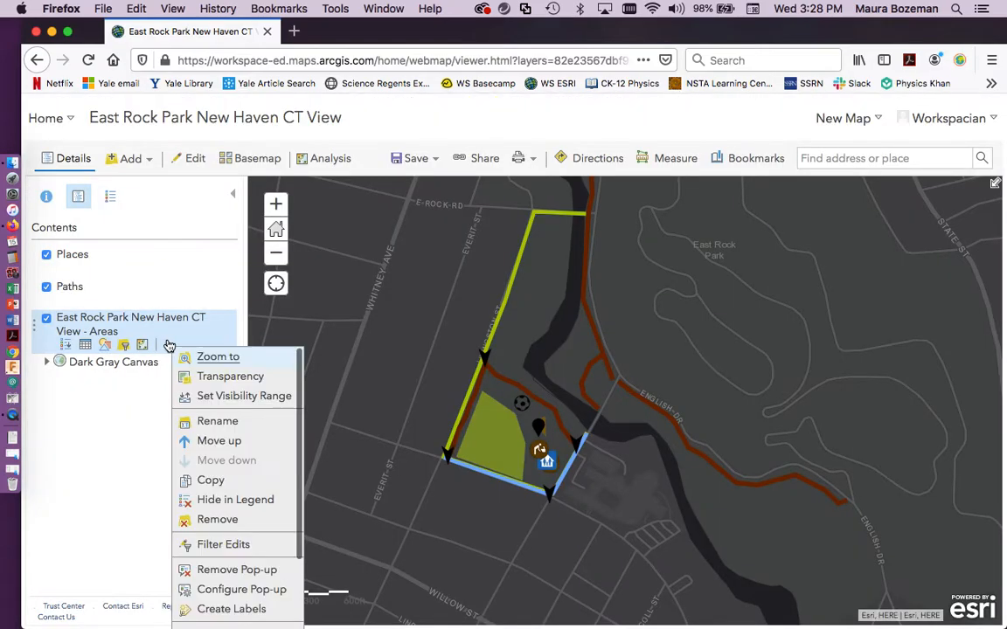
pyautogui.click(173, 418)
pyautogui.click(621, 358)
pyautogui.press('shift+super+Left')
pyautogui.press('BackSpace')
pyautogui.click(561, 396)
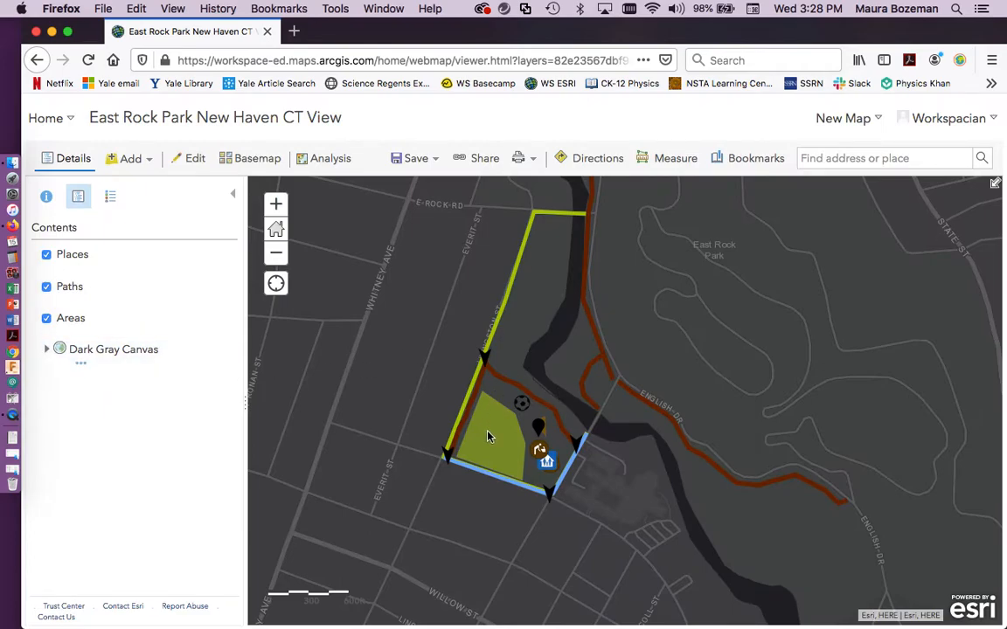
# Save the map with the title "East Rock input Data Amenties" and the tag Data collection.
pyautogui.moveTo(489, 435); pyautogui.dragTo(491, 439)
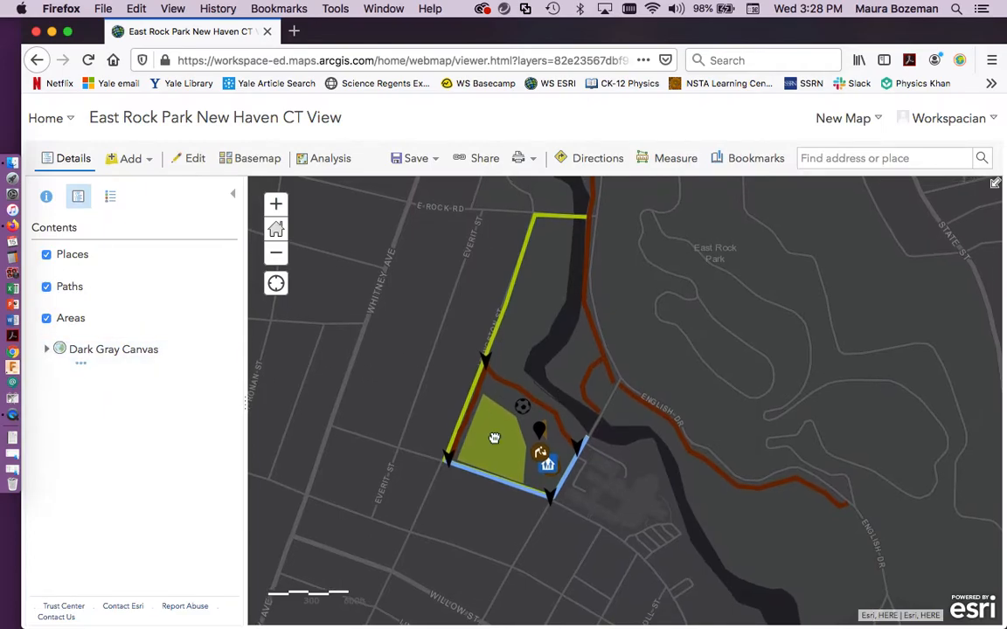
pyautogui.click(416, 161)
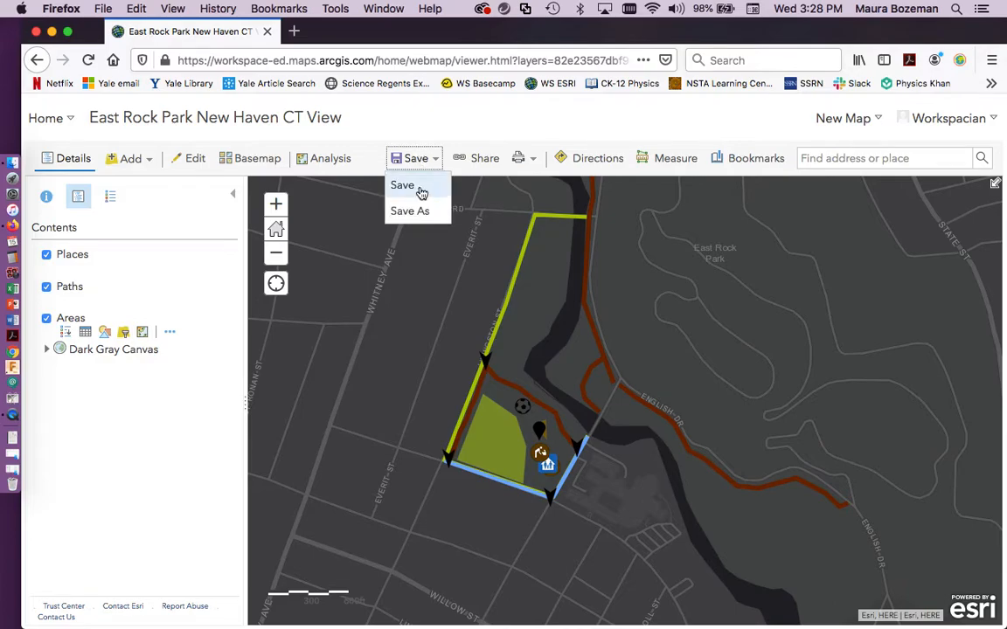
pyautogui.click(421, 190)
pyautogui.click(470, 328)
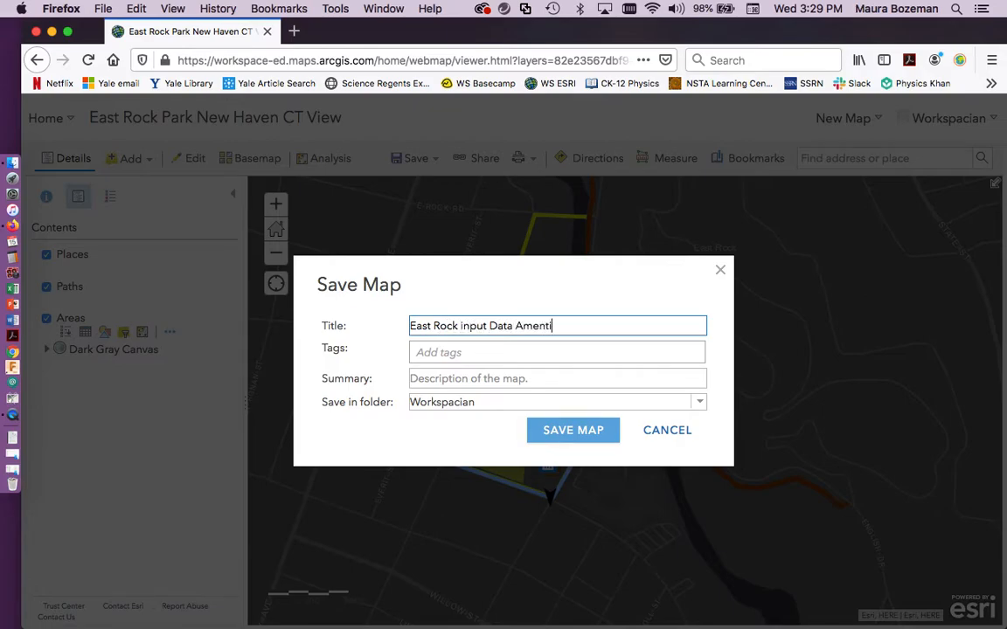
pyautogui.click(446, 350)
pyautogui.write('dat')
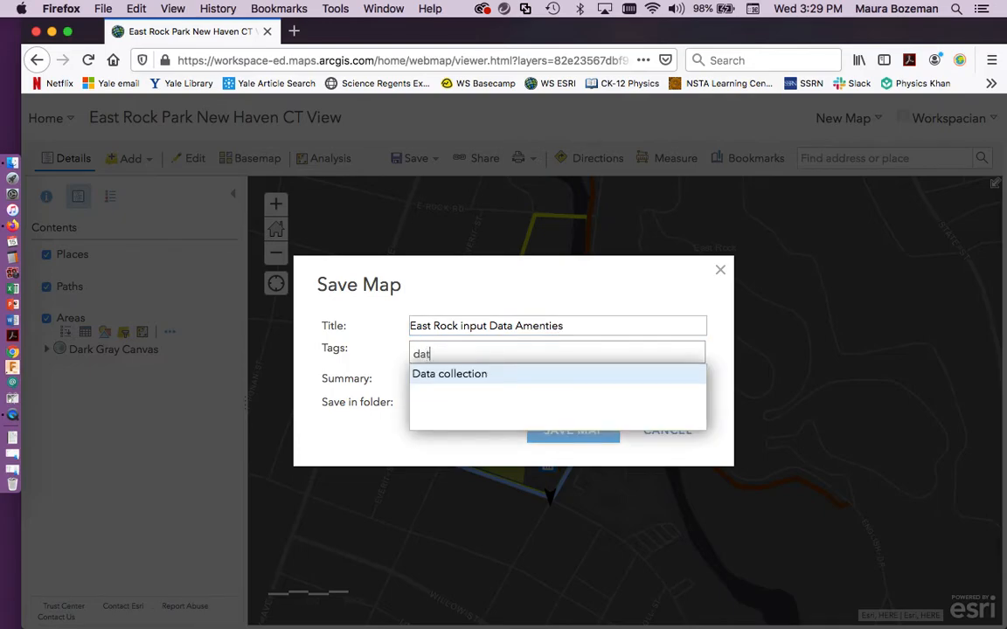
pyautogui.click(463, 375)
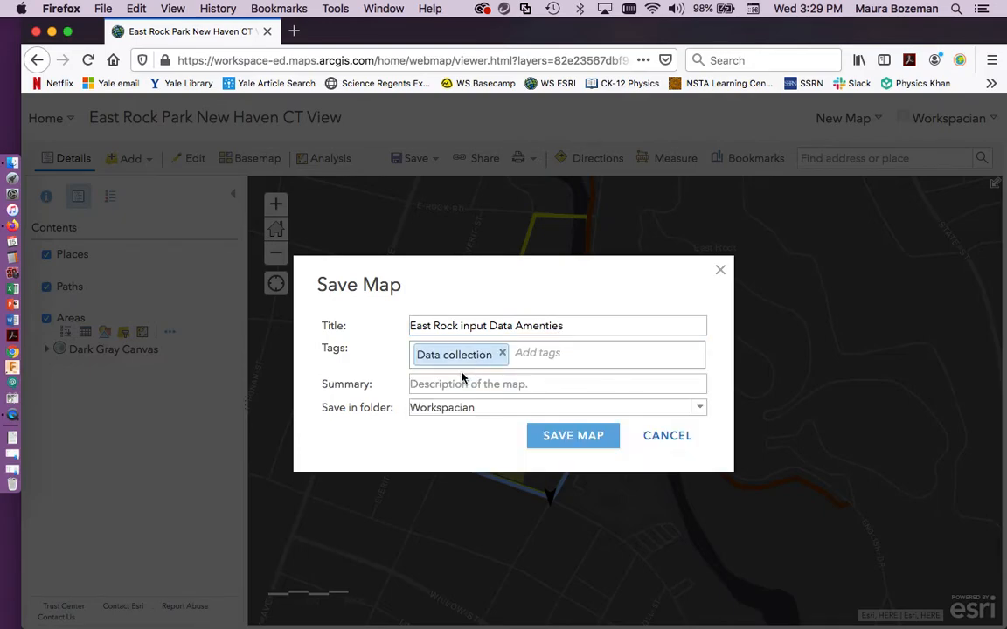
pyautogui.click(574, 436)
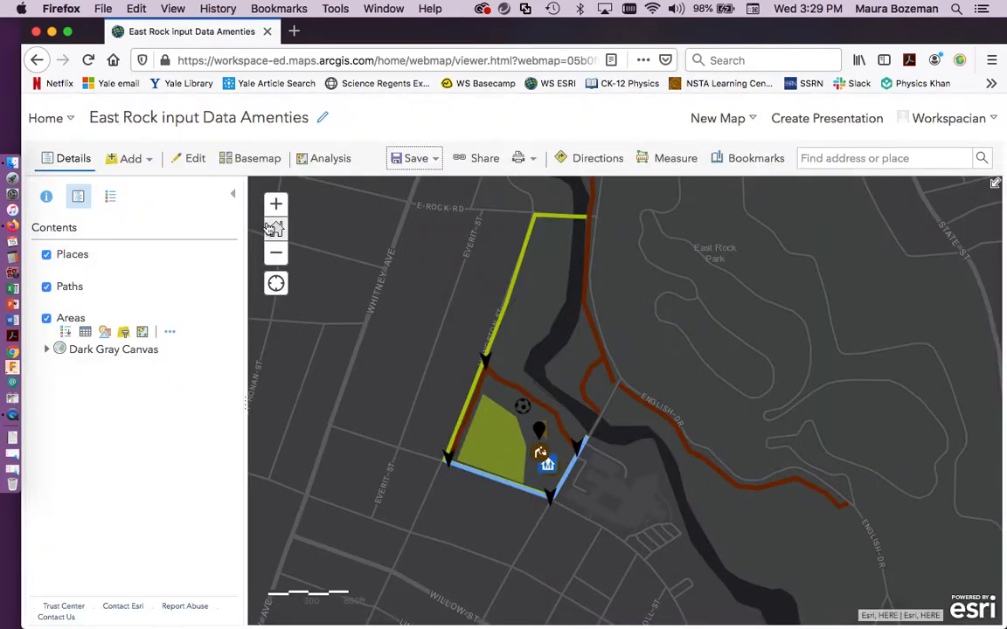
# Share the map with Everyone (public), Workspace Education, and the Data Collector and WS Educators groups.
pyautogui.click(483, 160)
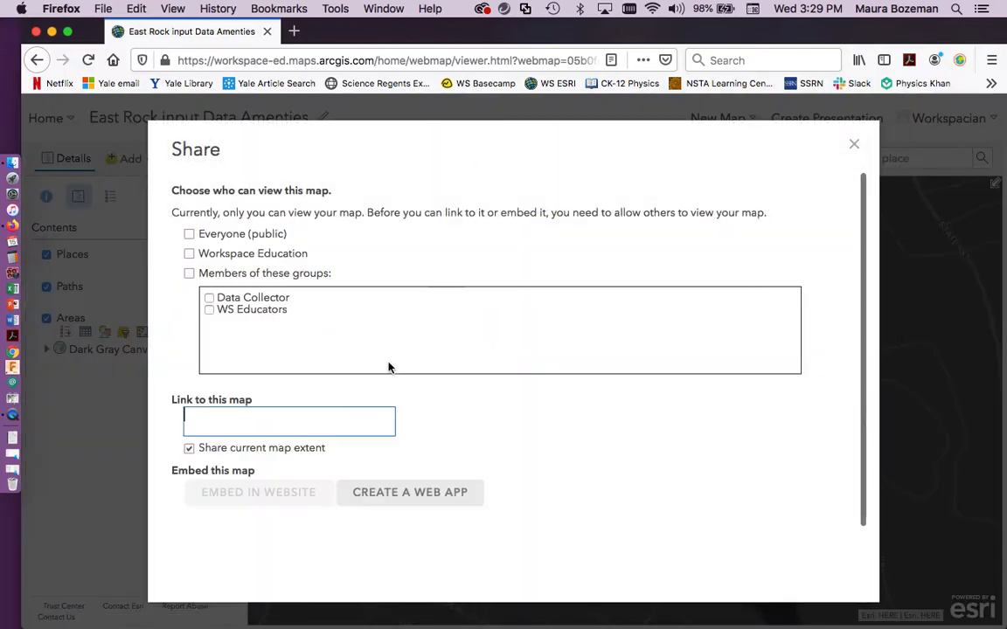
pyautogui.click(189, 233)
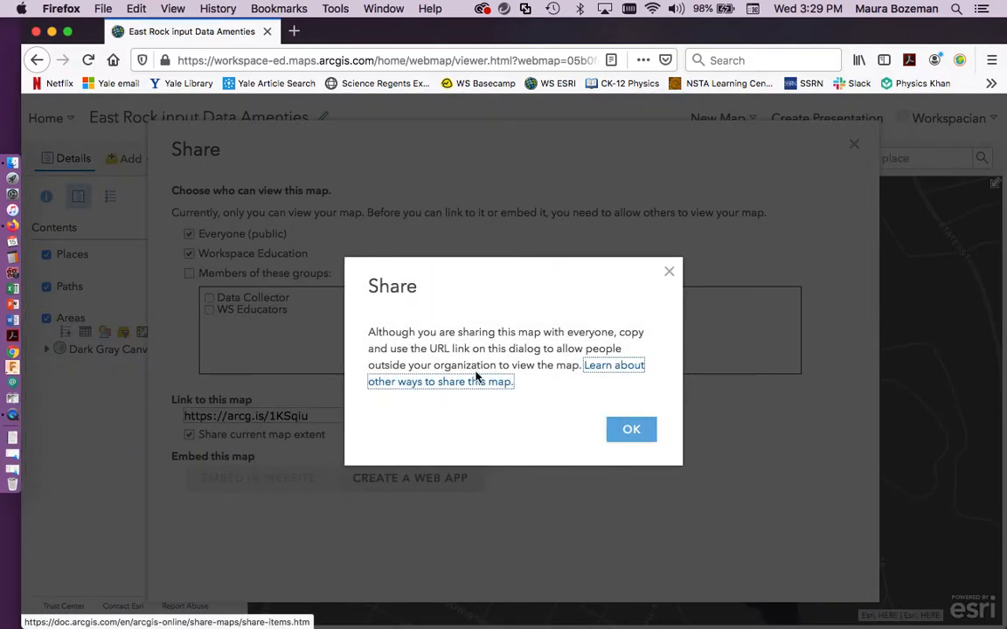
pyautogui.click(629, 429)
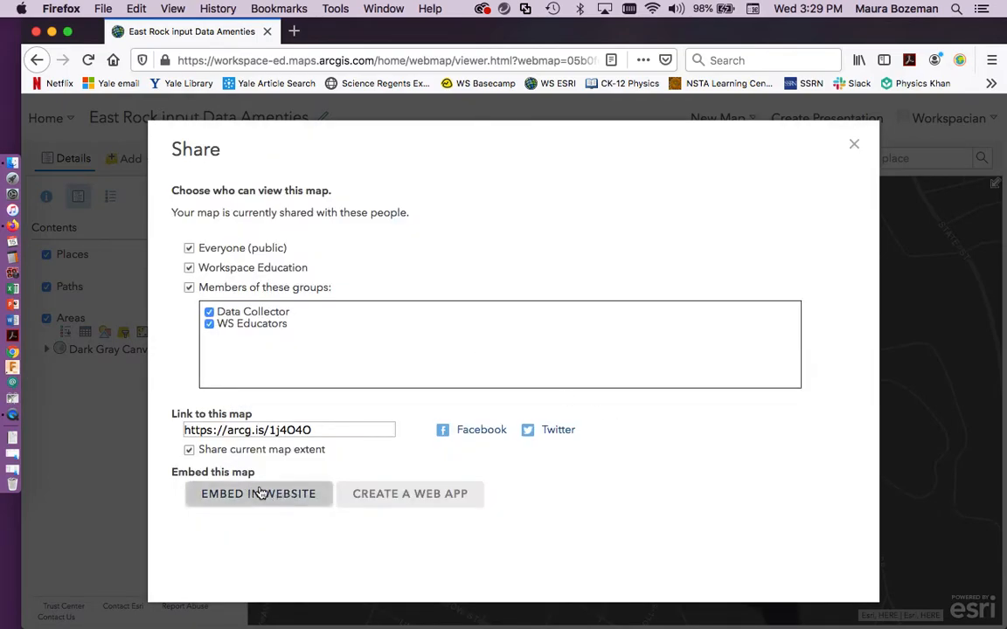
# Create a Basic Viewer web app from the map, keeping its proposed title, tag and sharing.
pyautogui.click(373, 493)
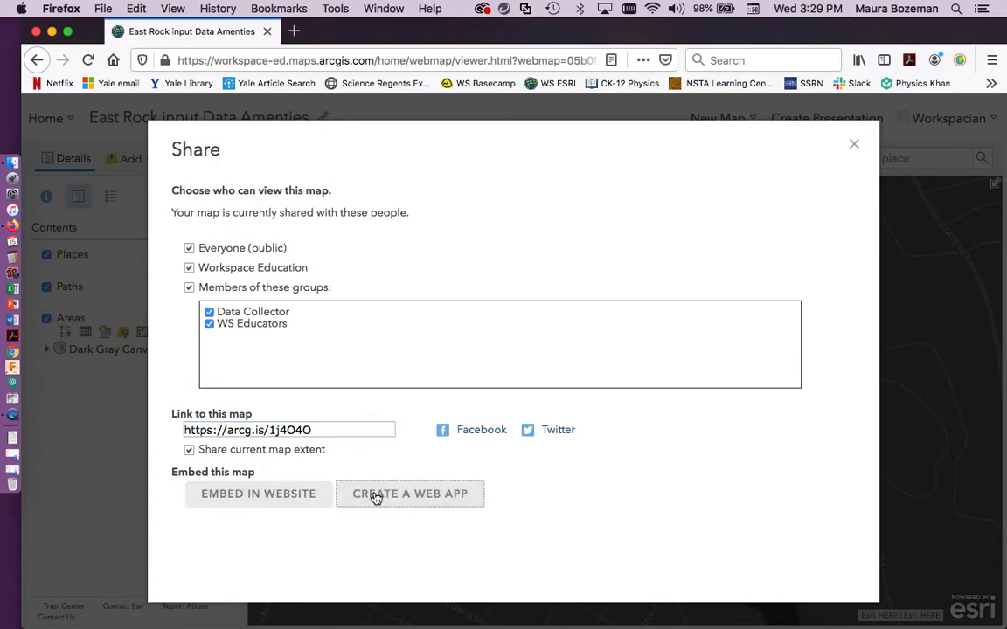
pyautogui.click(573, 330)
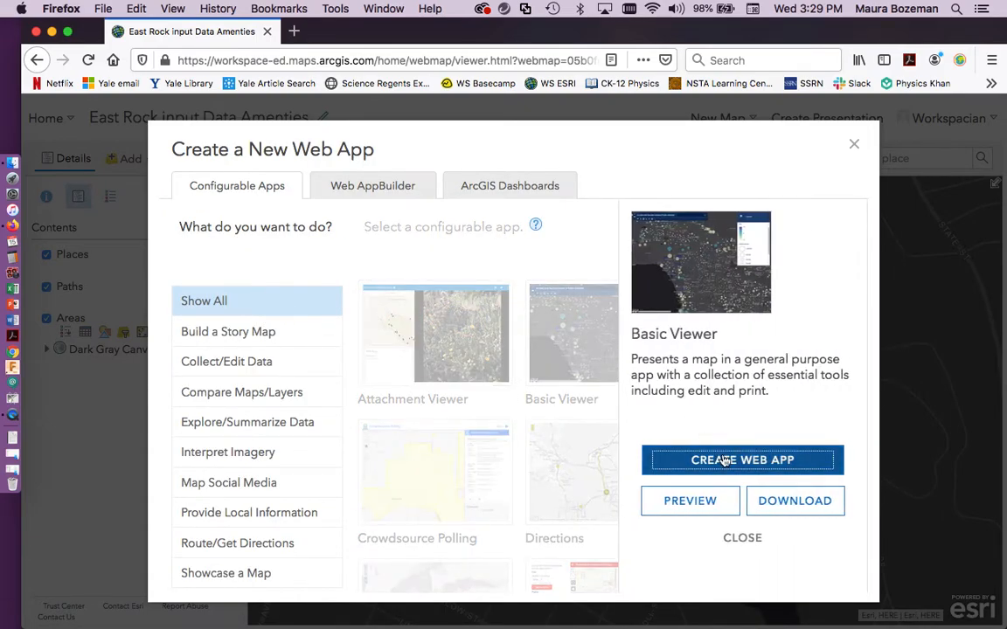
pyautogui.click(724, 461)
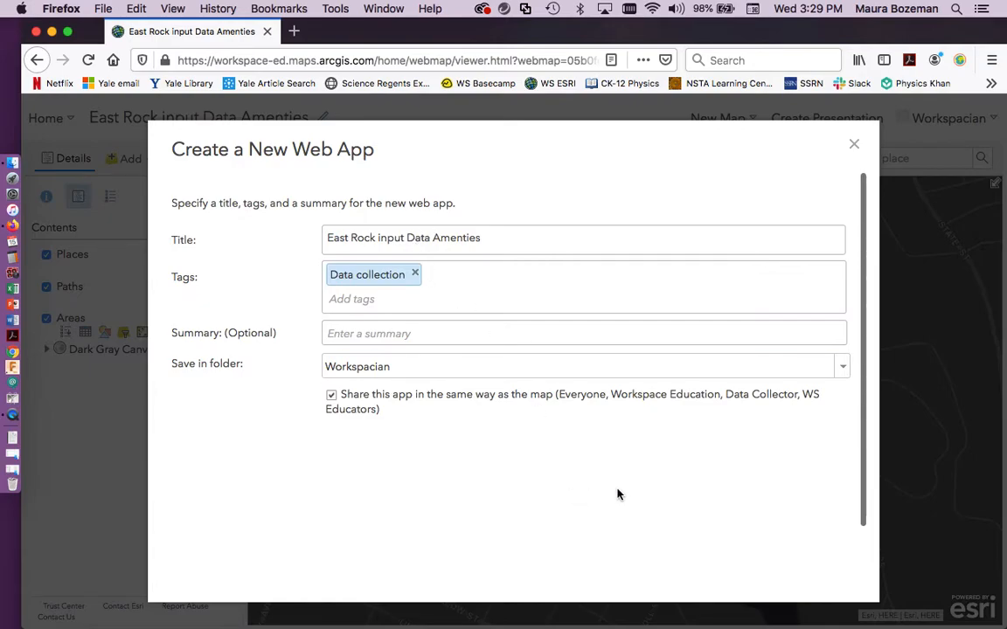
pyautogui.scroll(-2, 617, 495)
pyautogui.click(738, 563)
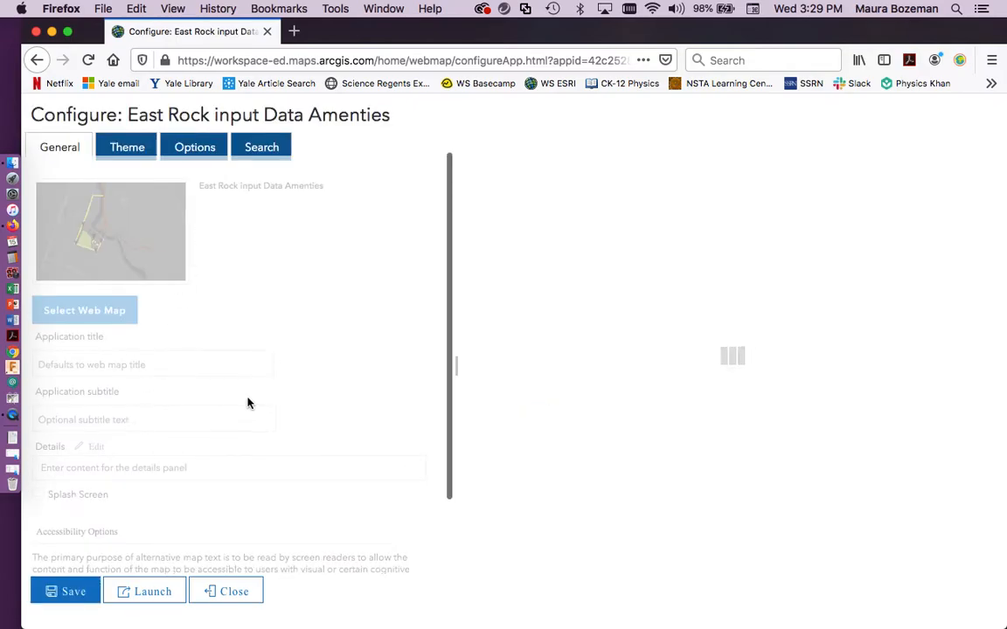
# Enter the alternate map text "Data collected using ArcGIS collector app from East Rock Park New Haven, CT.".
pyautogui.scroll(-2, 249, 402)
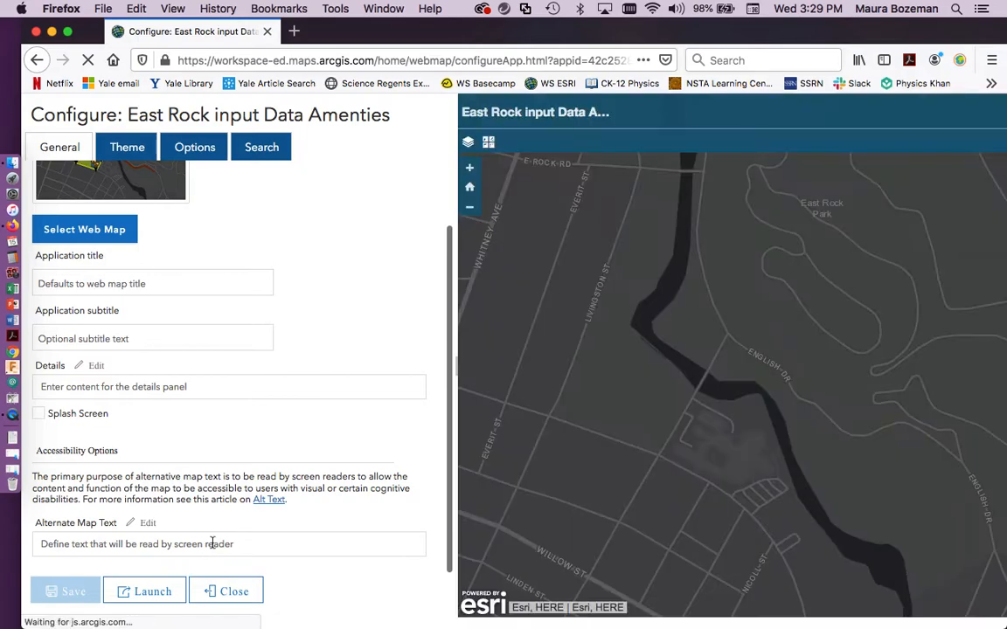
pyautogui.click(214, 543)
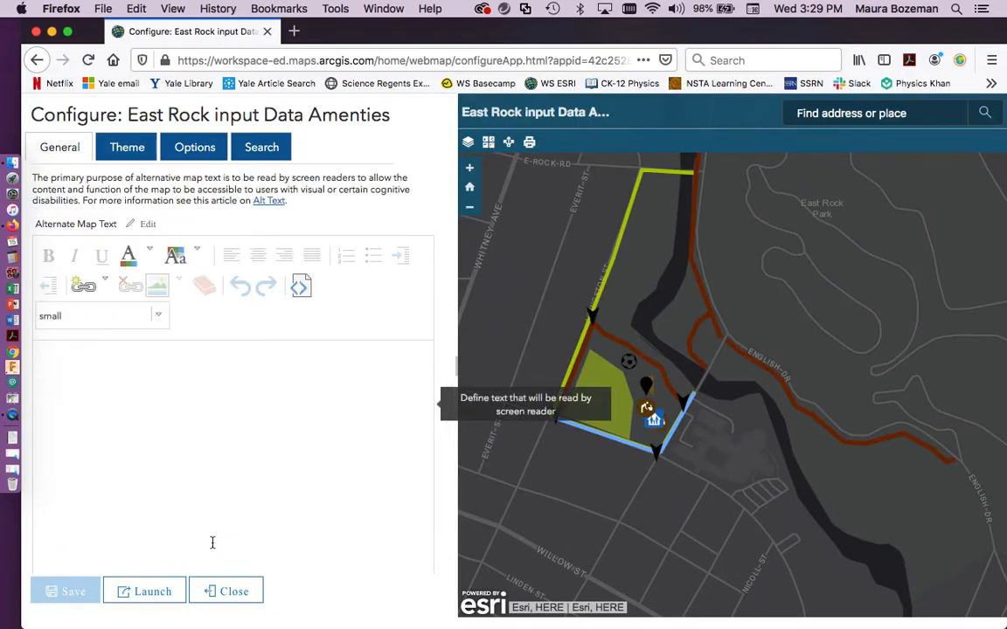
pyautogui.write('Data co')
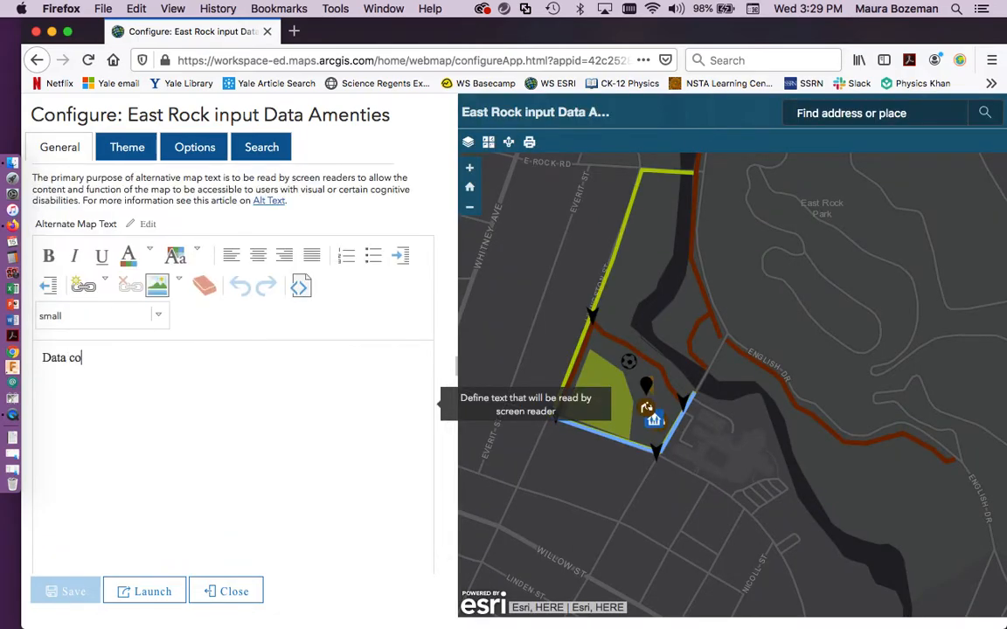
pyautogui.write('llected using ArcGIS collector app from Eas')
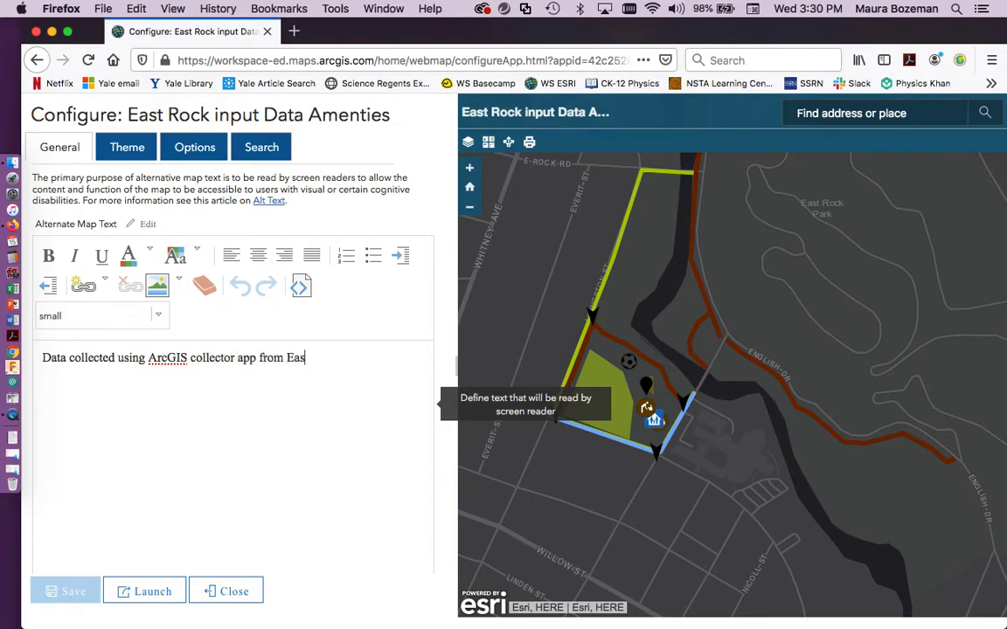
pyautogui.write('Rock Park New Haven, CT.')
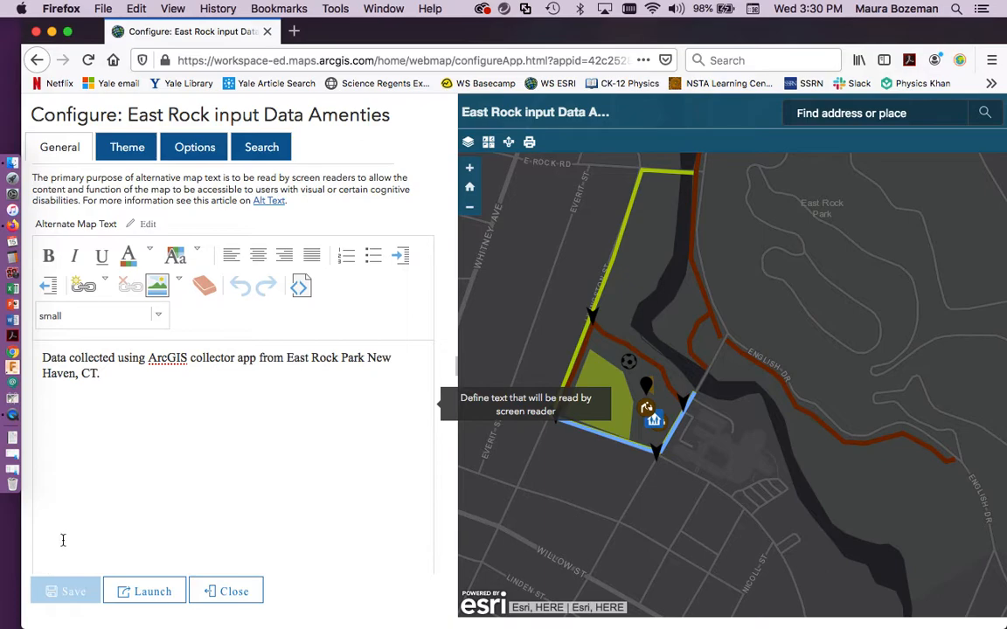
# Set the web app's header color to #242424 and its panel background to dark gray.
pyautogui.scroll(8, 303, 371)
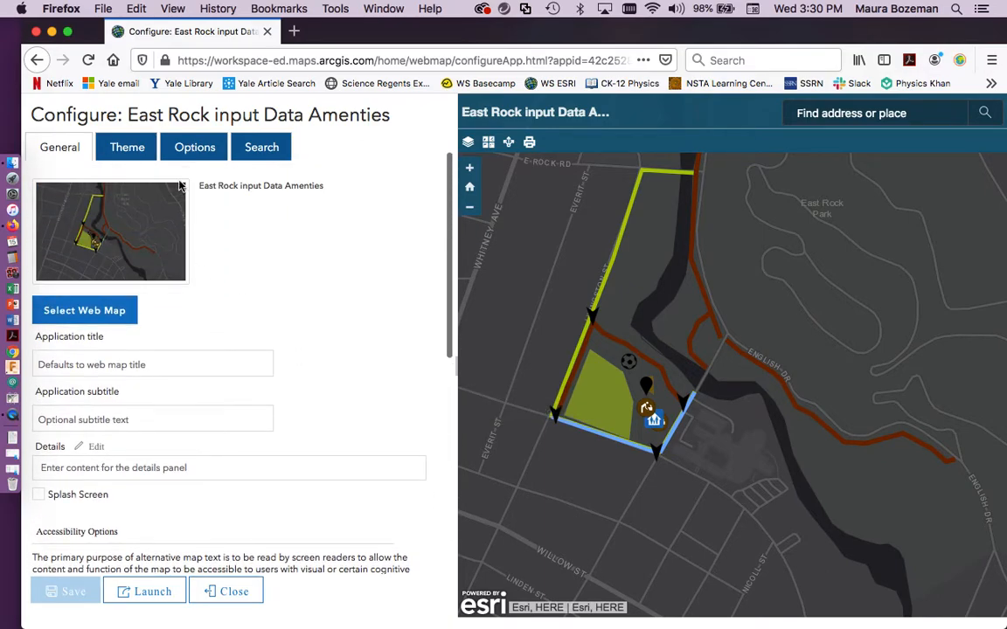
pyautogui.click(125, 150)
pyautogui.click(66, 256)
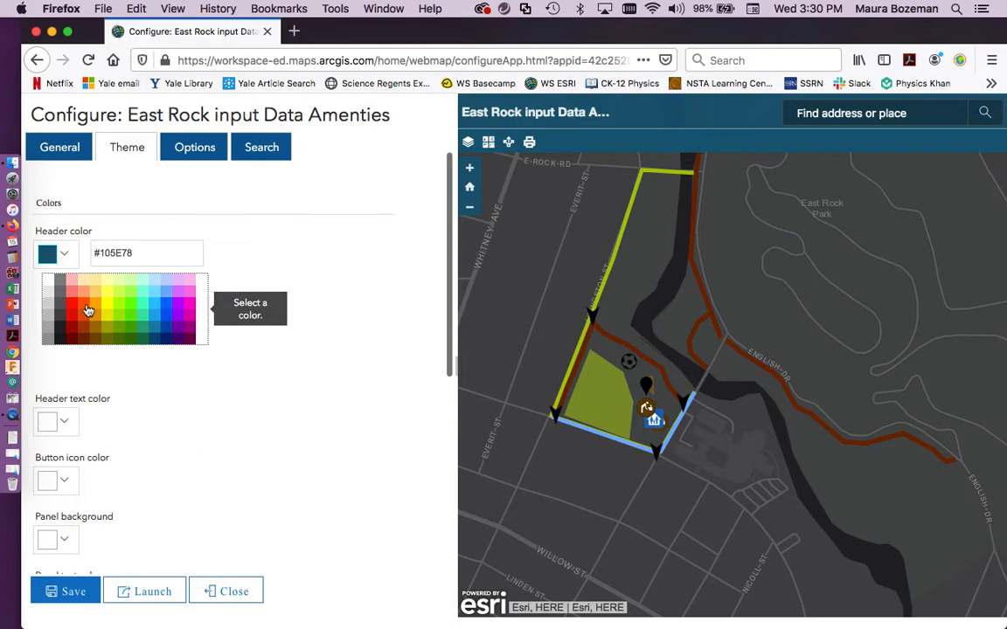
pyautogui.click(59, 325)
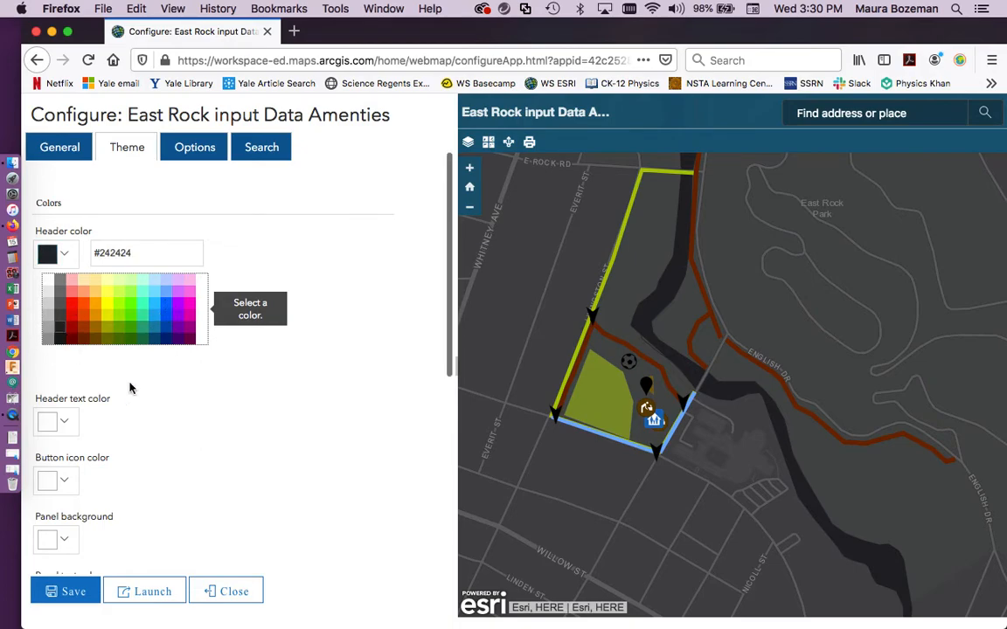
pyautogui.click(57, 429)
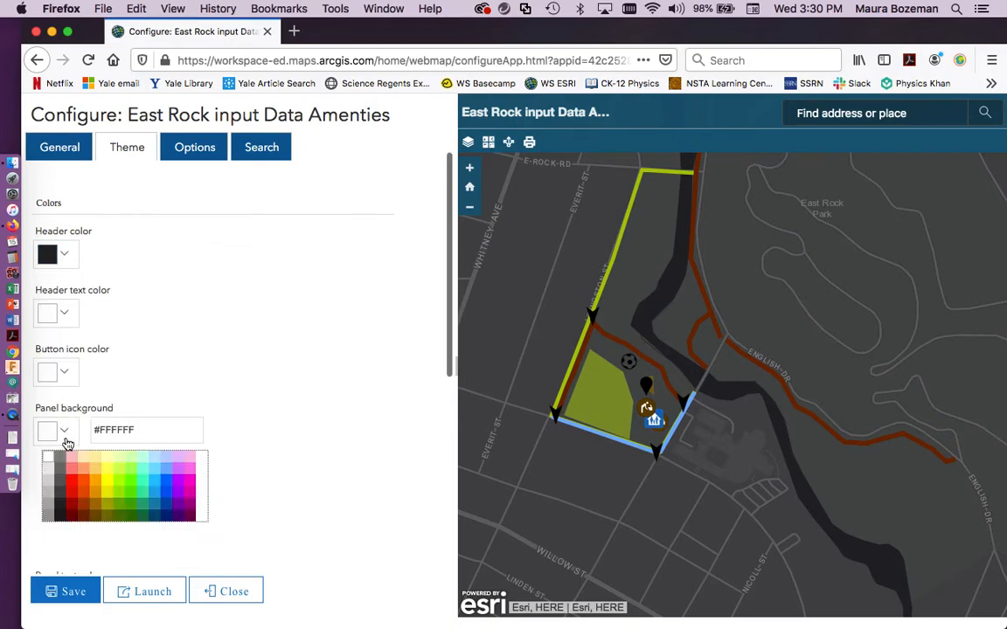
pyautogui.click(61, 483)
pyautogui.click(299, 405)
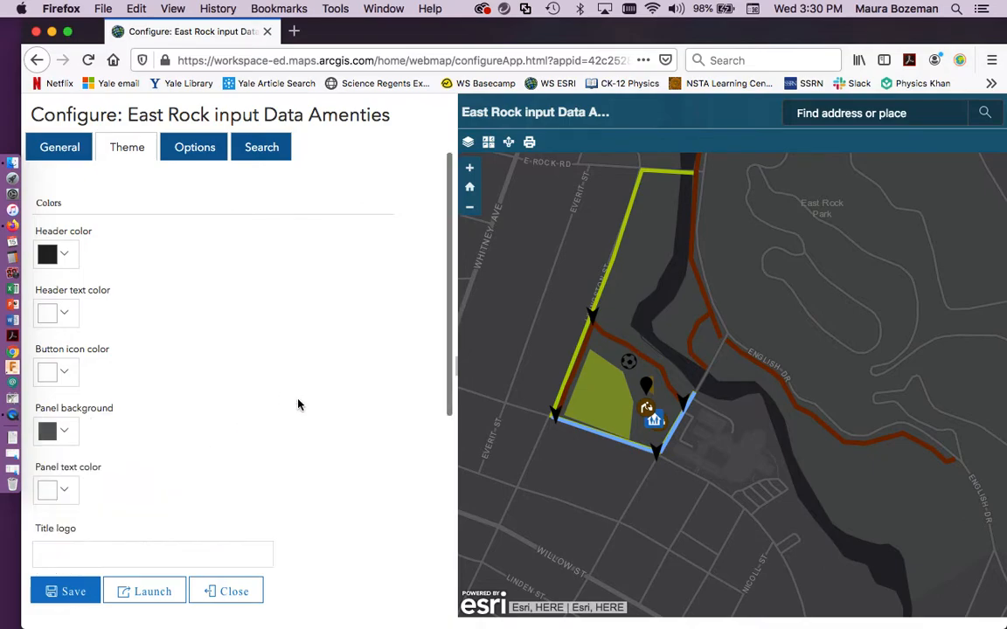
# Enable the Measure Tool, the locate button and the scalebar in the web app.
pyautogui.scroll(-5, 164, 398)
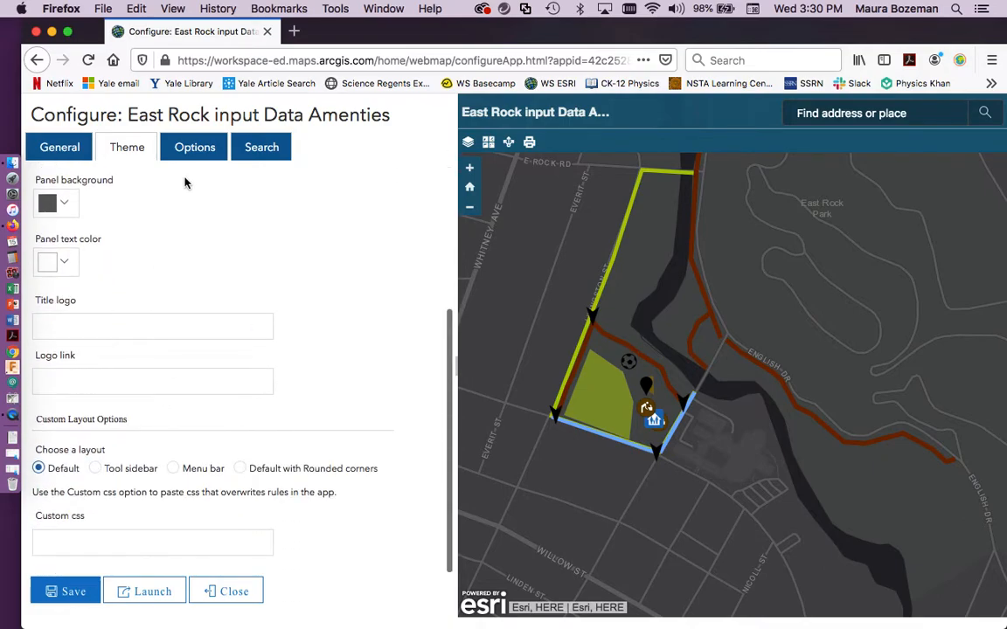
pyautogui.click(194, 148)
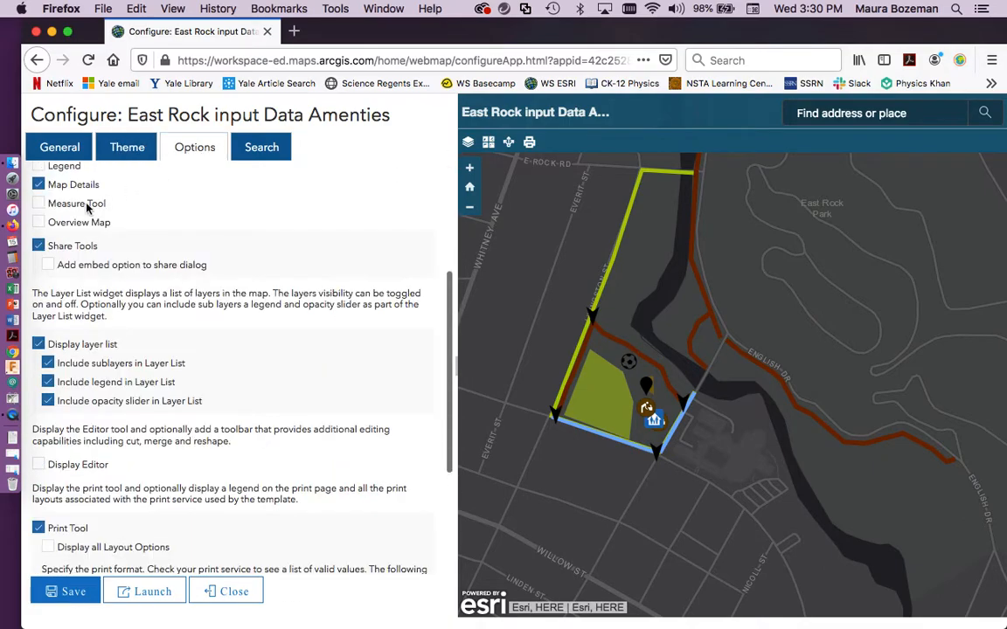
pyautogui.click(39, 202)
pyautogui.scroll(5, 154, 211)
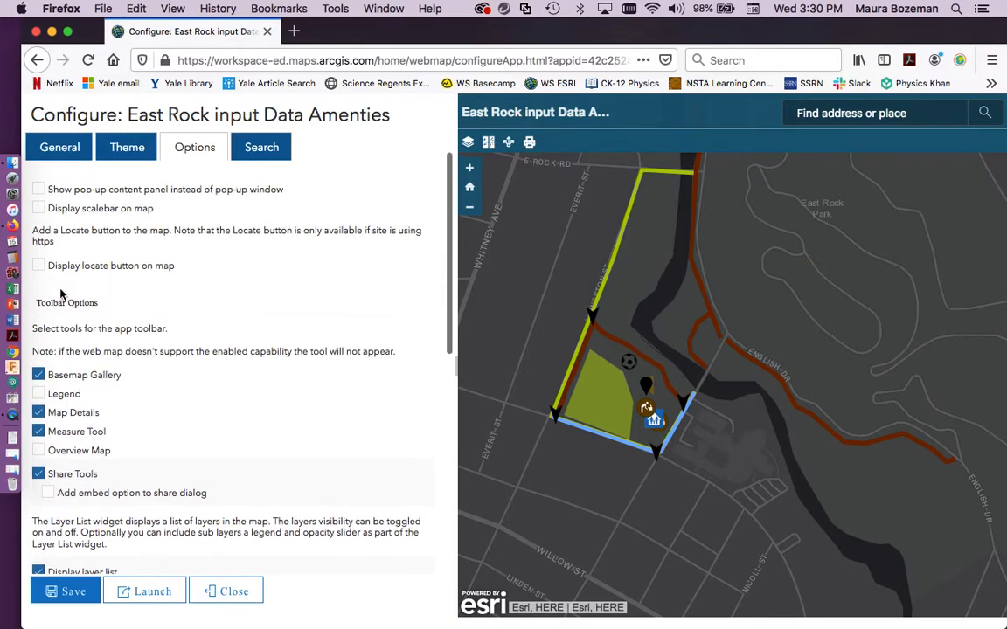
pyautogui.click(40, 267)
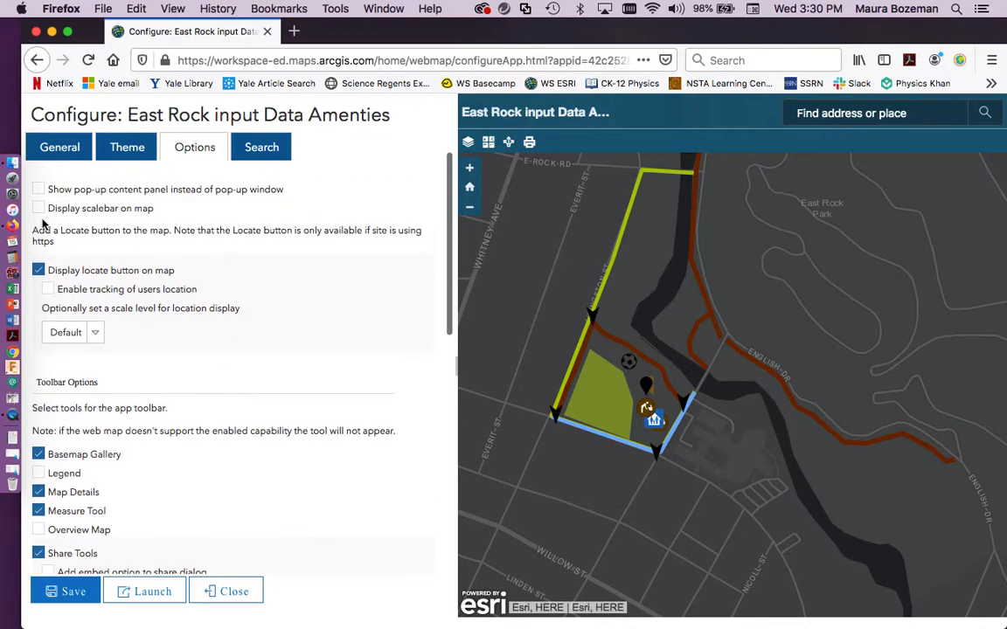
# Turn off the Print Tool and save the web app configuration.
pyautogui.scroll(-2, 199, 299)
pyautogui.scroll(-10, 218, 298)
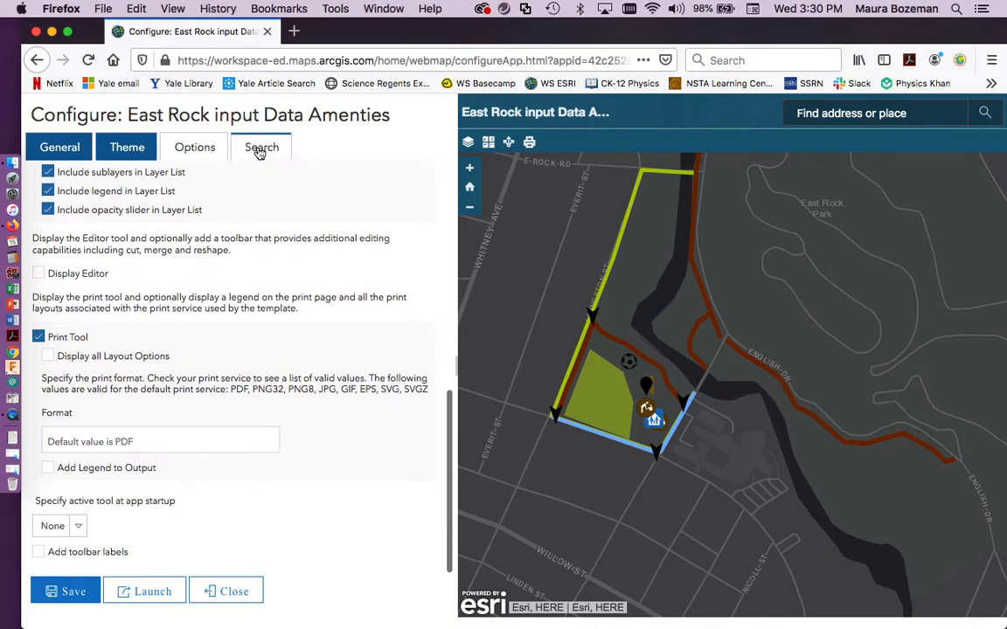
pyautogui.click(38, 336)
pyautogui.click(71, 592)
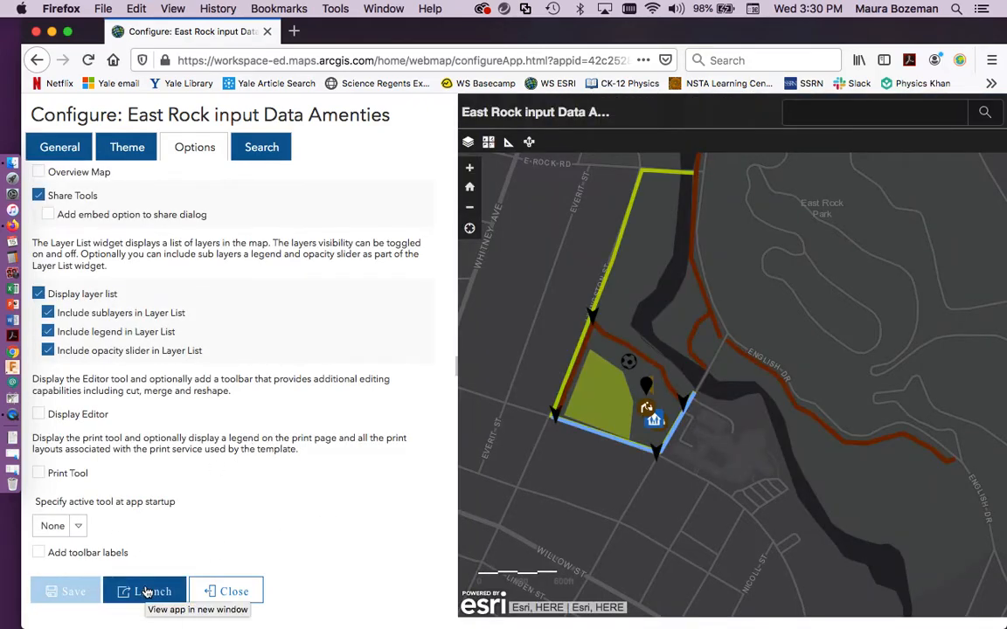
# Launch the web app and view the pop-up of the green area on the map.
pyautogui.click(146, 592)
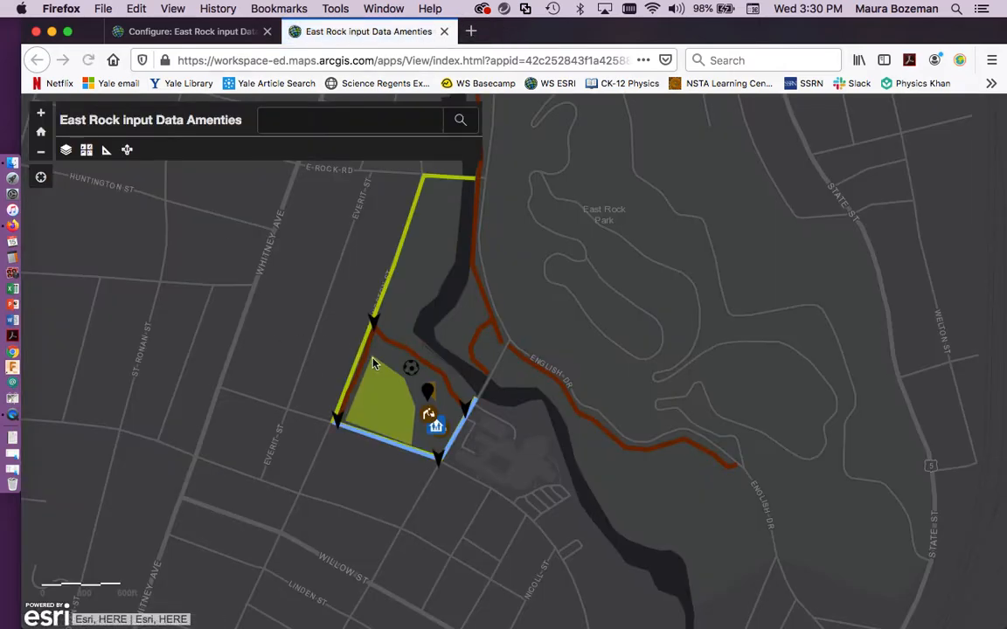
pyautogui.click(383, 393)
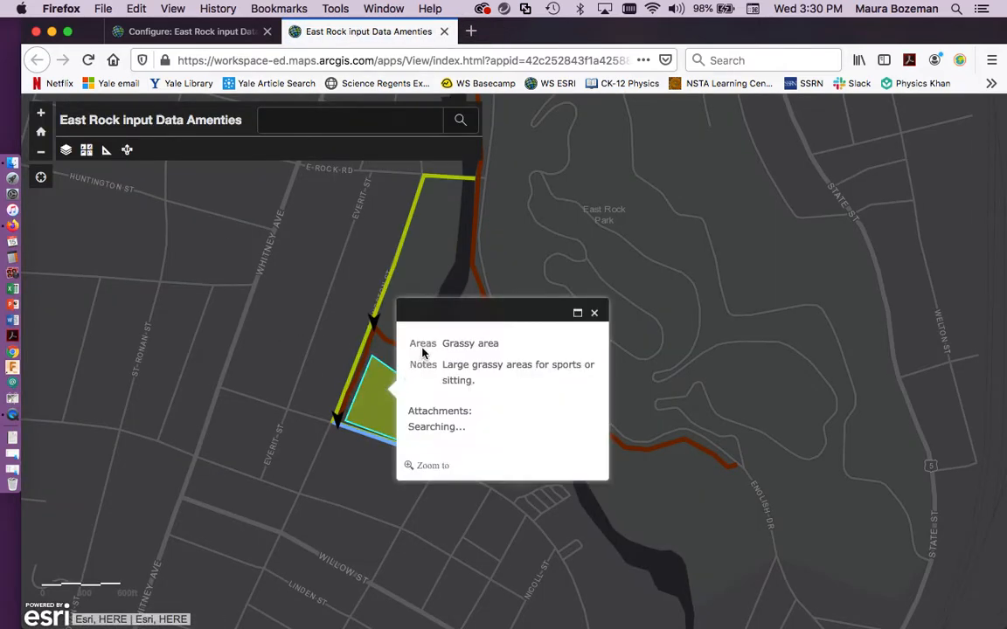
# View the pop-up of the trail beside the green area and the ball-marked amenity's pop-up with its attachment Photo 1.jpg.
pyautogui.click(369, 354)
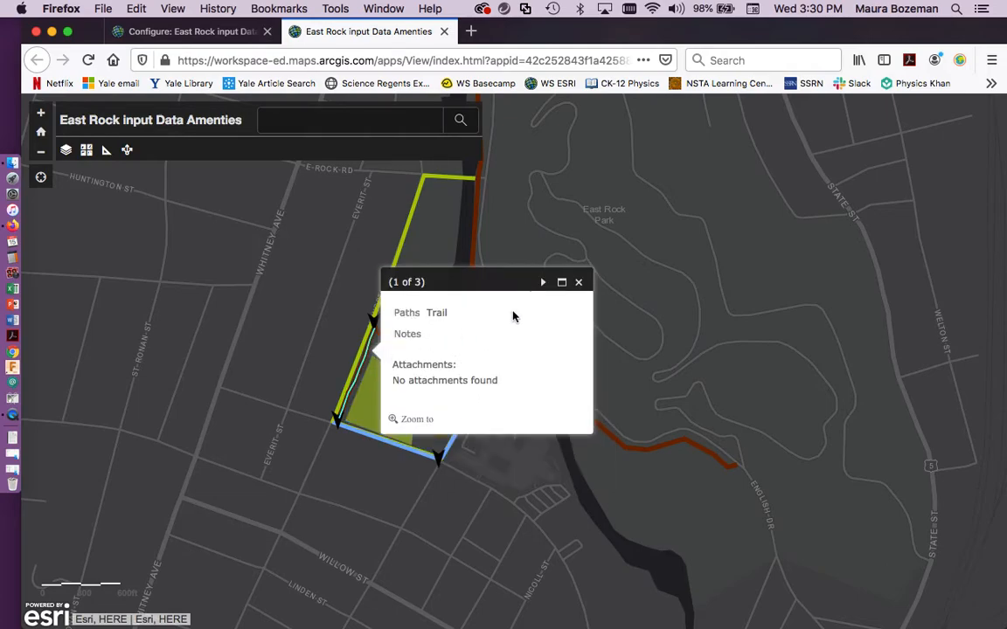
pyautogui.click(578, 281)
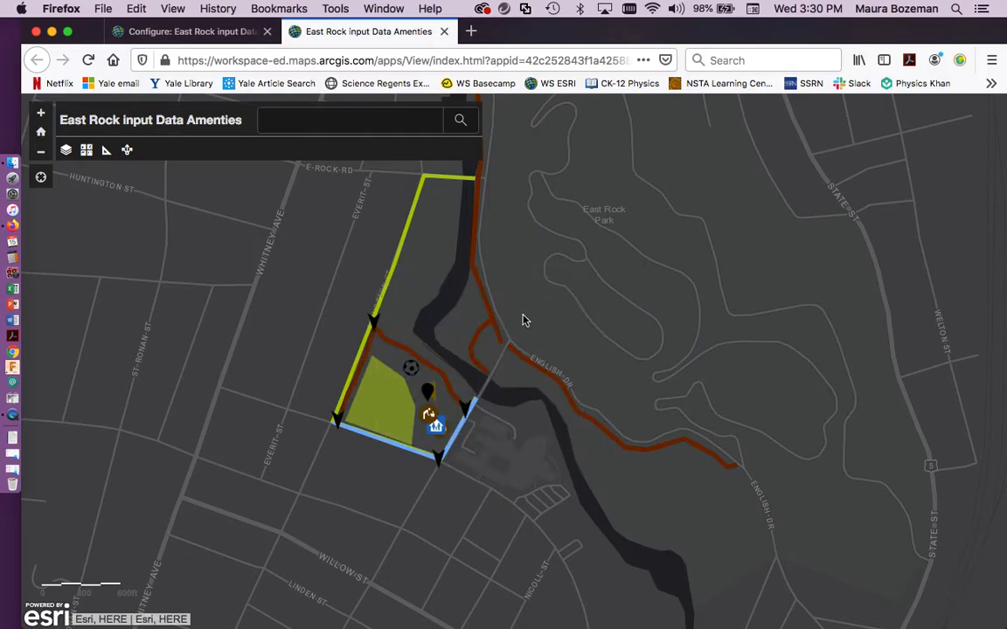
pyautogui.click(411, 368)
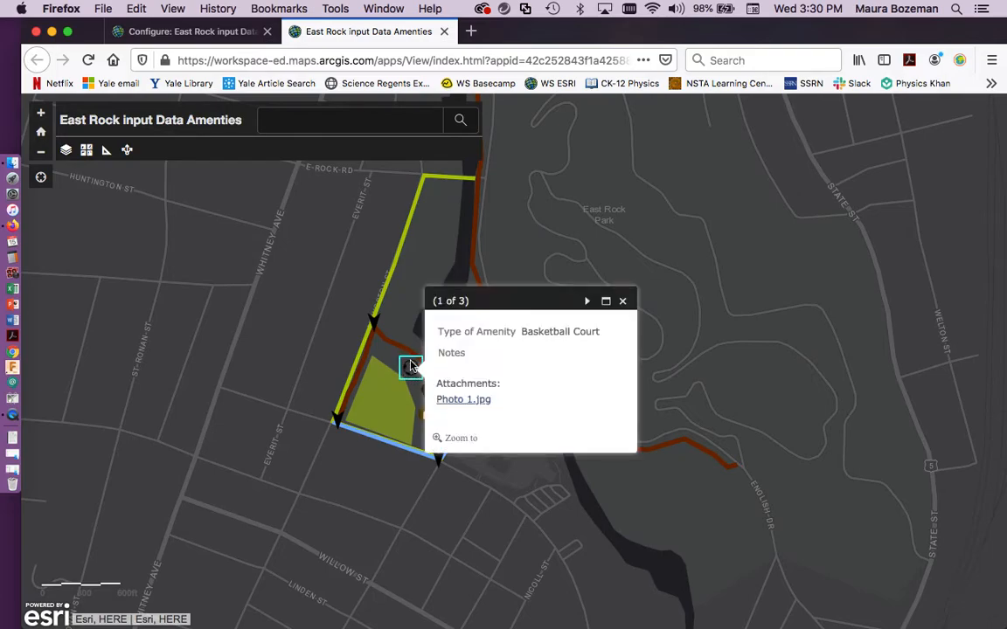
pyautogui.click(465, 400)
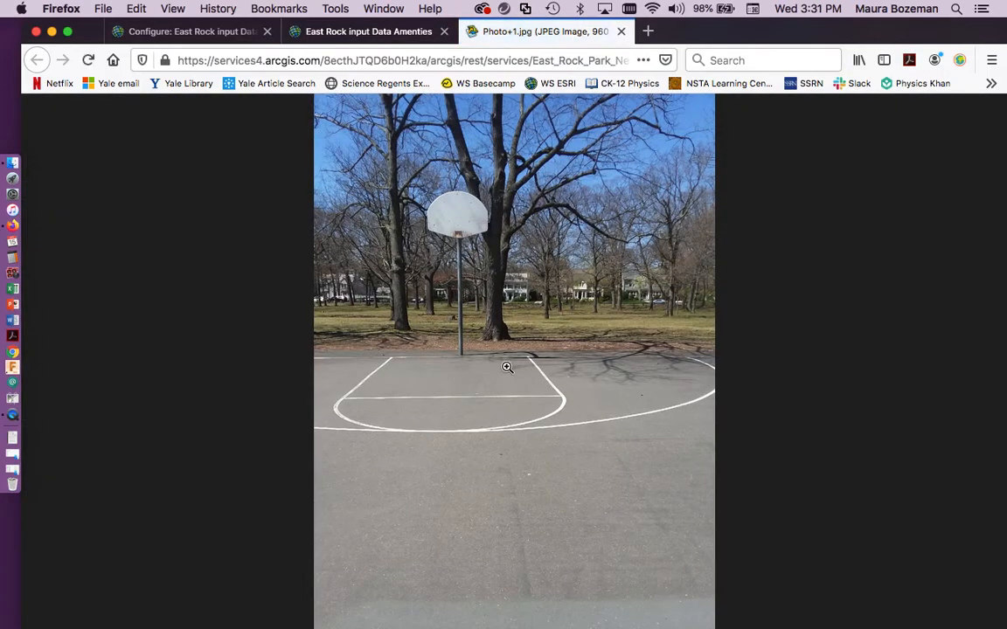
pyautogui.click(621, 31)
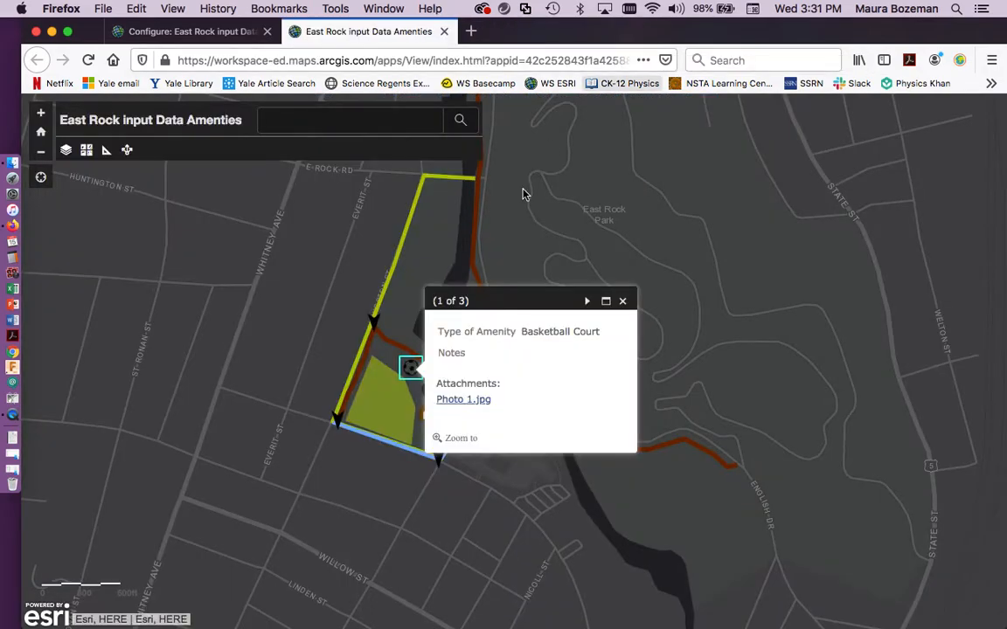
pyautogui.click(622, 301)
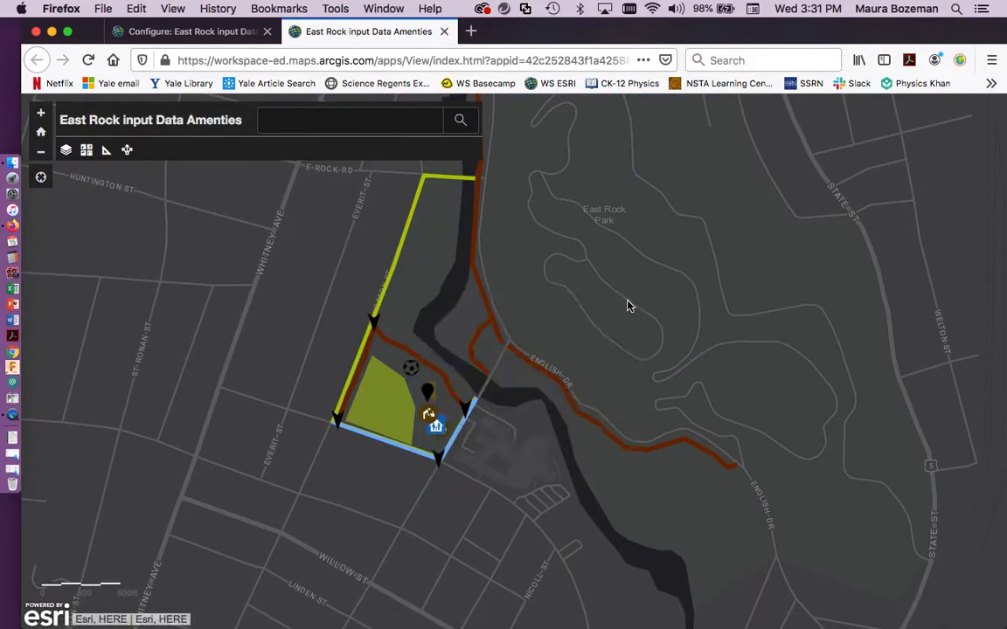
# View the web app's sharing options with the map link and close them.
pyautogui.moveTo(251, 354); pyautogui.dragTo(298, 393)
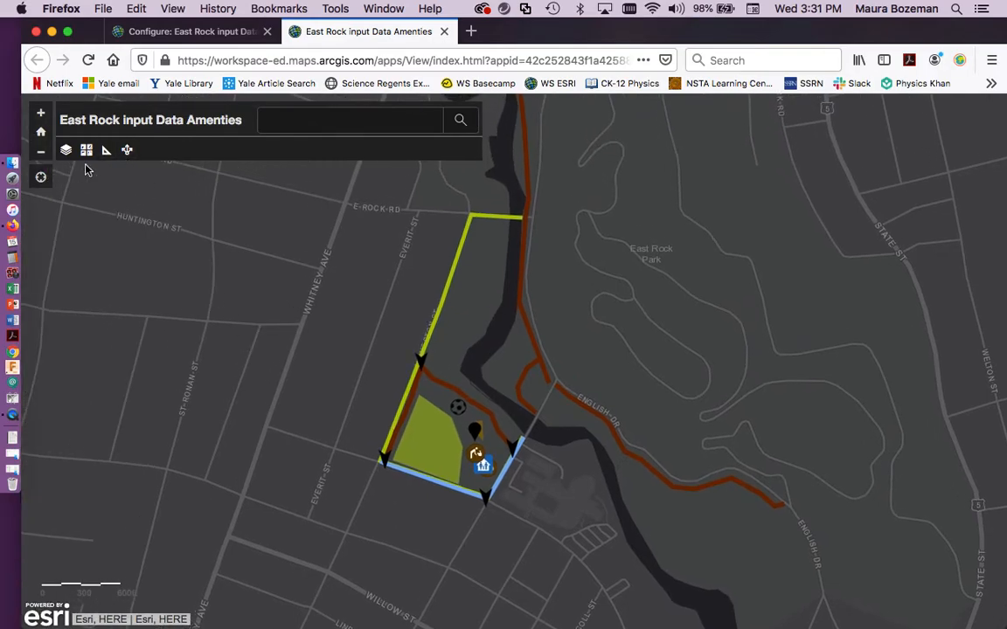
pyautogui.click(126, 151)
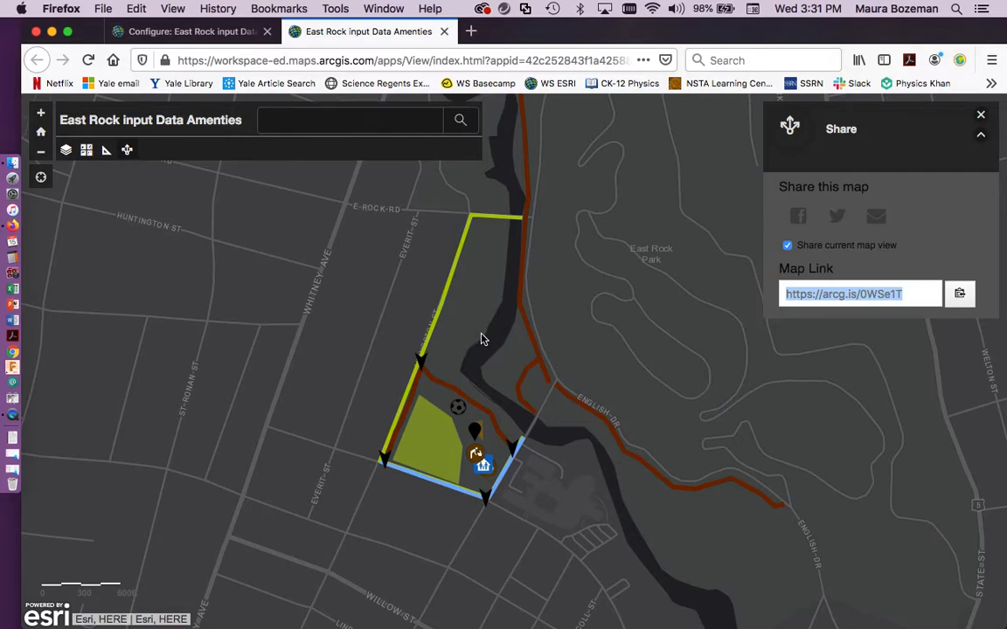
pyautogui.click(981, 115)
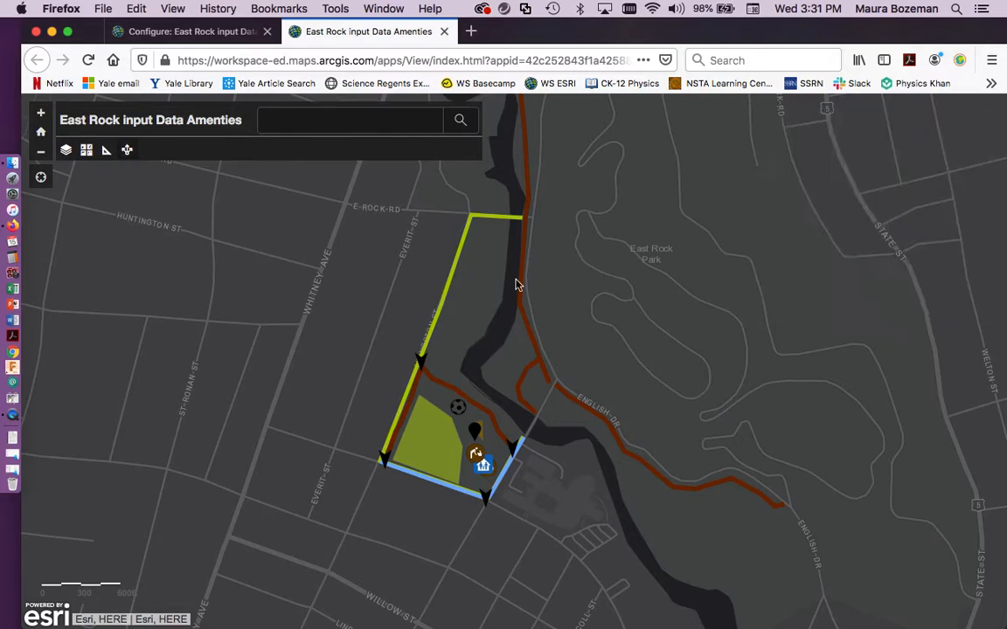